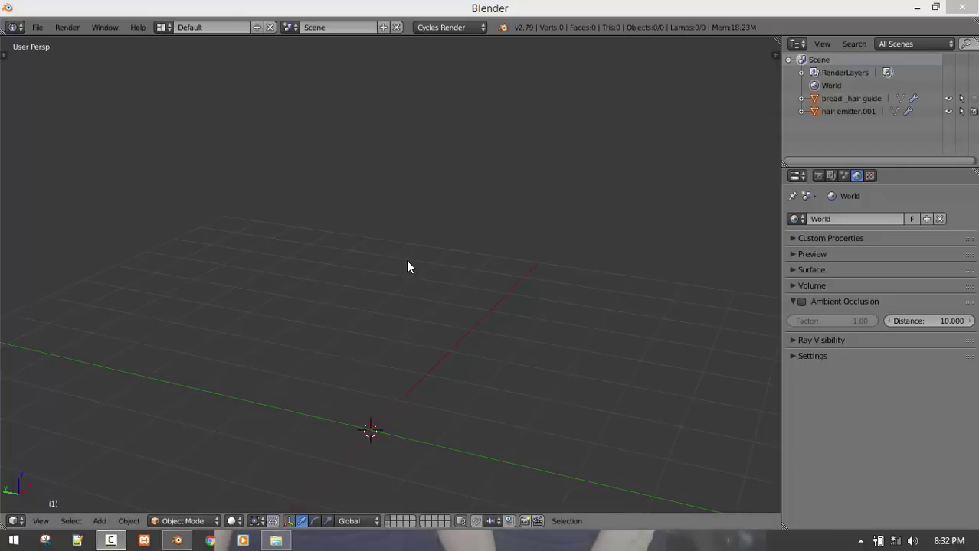
middle_drag(323, 395, 318, 430)
key(KP_1)
shift+middle_drag(466, 325, 326, 258)
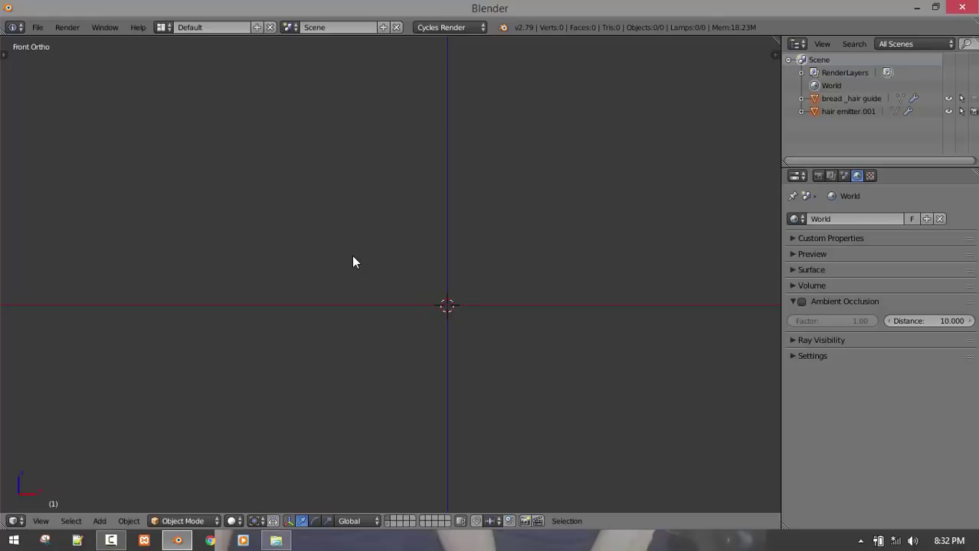
Look up "hair" among the add-ons in User Preferences and check the details of Particle: HairNet
click(38, 28)
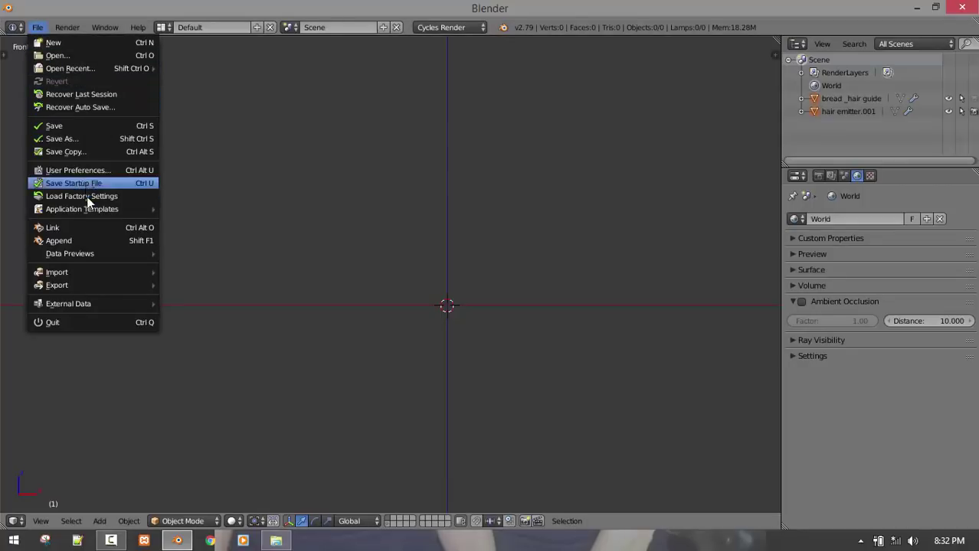
click(91, 171)
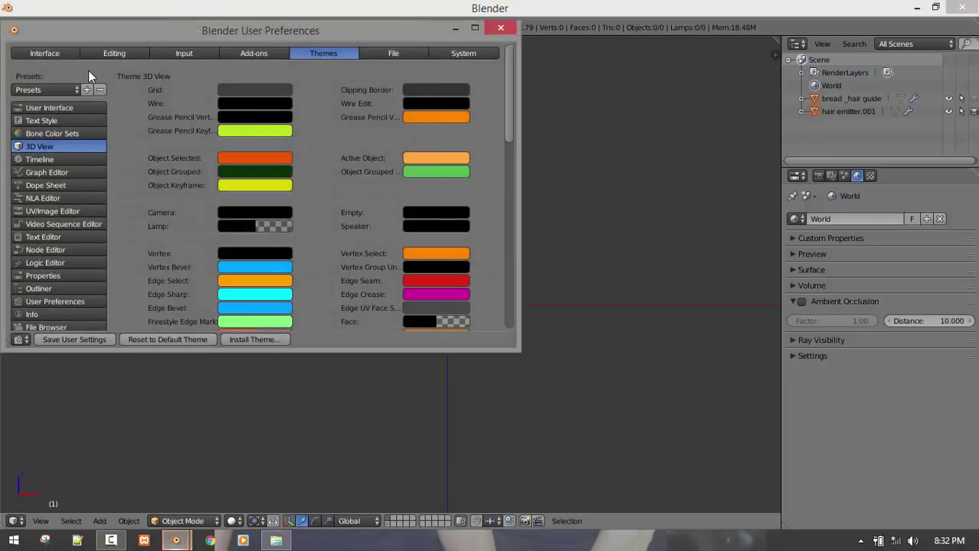
click(261, 52)
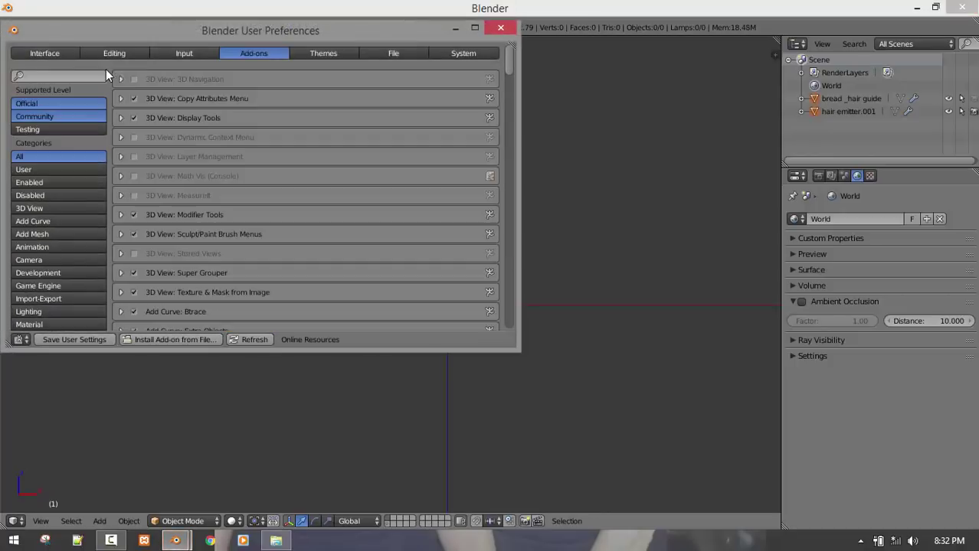
click(58, 77)
text(hair)
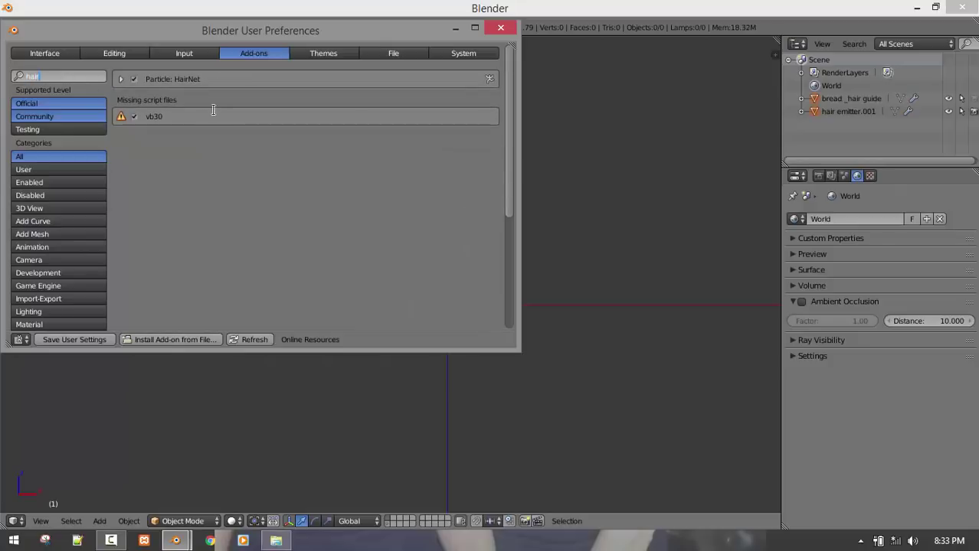
key(Return)
click(122, 80)
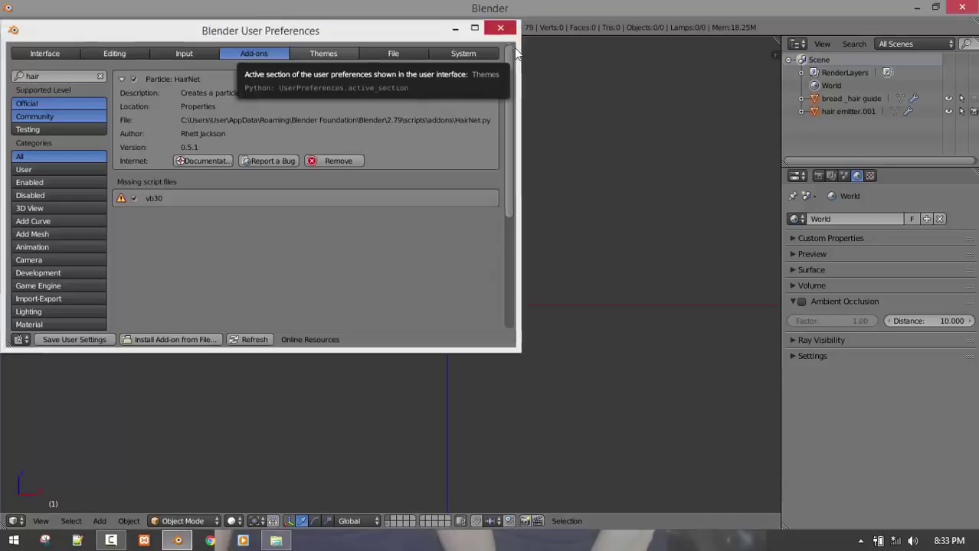
click(500, 27)
Add a cube at the scene origin and raise it along Z until it rests on the ground grid
middle_drag(525, 279, 471, 297)
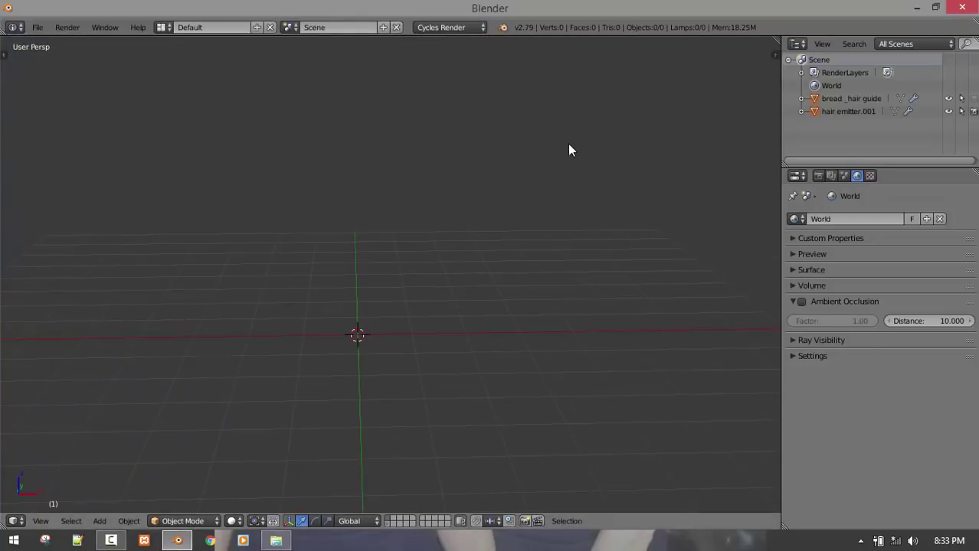
key(shift+a)
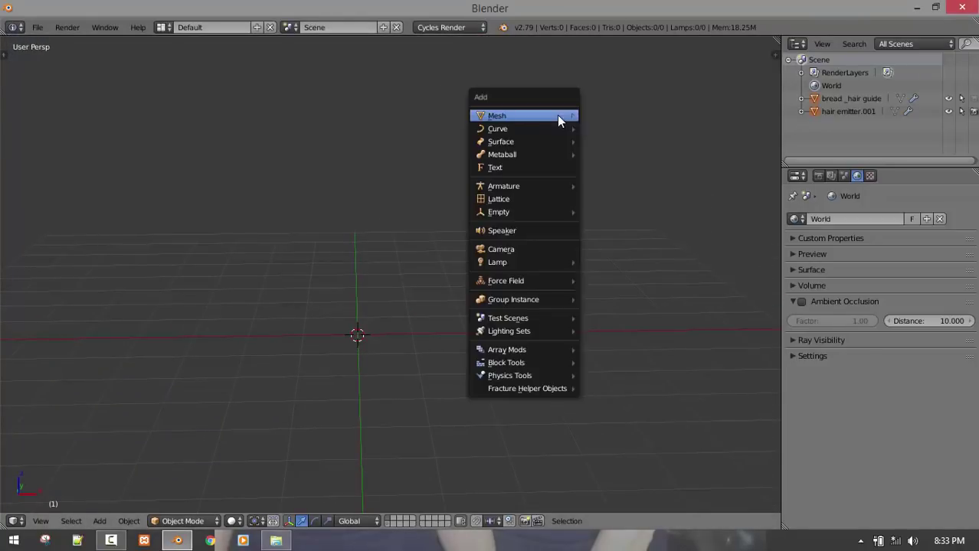
mouse_move(557, 120)
click(651, 129)
key(KP_1)
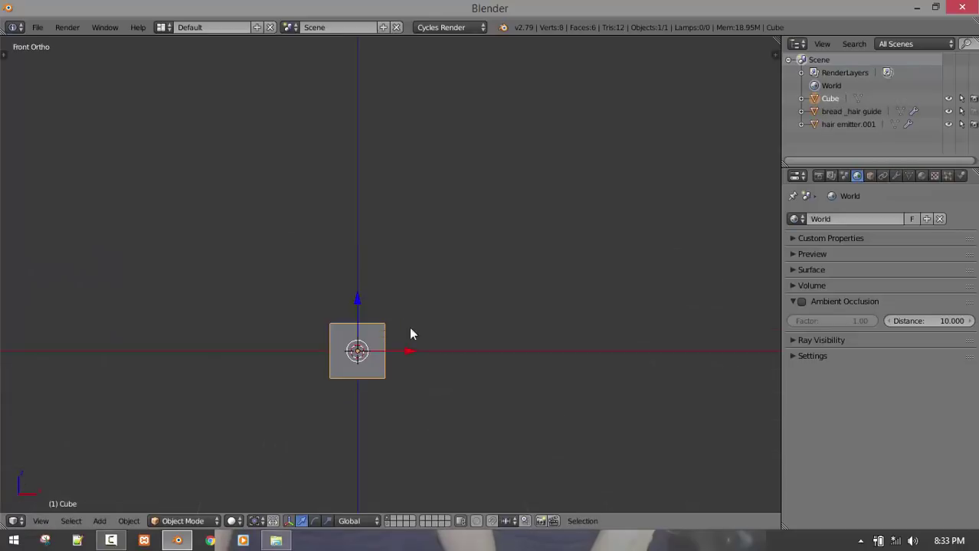
key(g)
key(z)
click(373, 284)
Show the cube's particle settings and examine the HairNet options for adding hair from sheets, fibers and curves
middle_drag(373, 284, 434, 304)
middle_drag(616, 244, 647, 268)
middle_drag(417, 303, 458, 337)
click(946, 177)
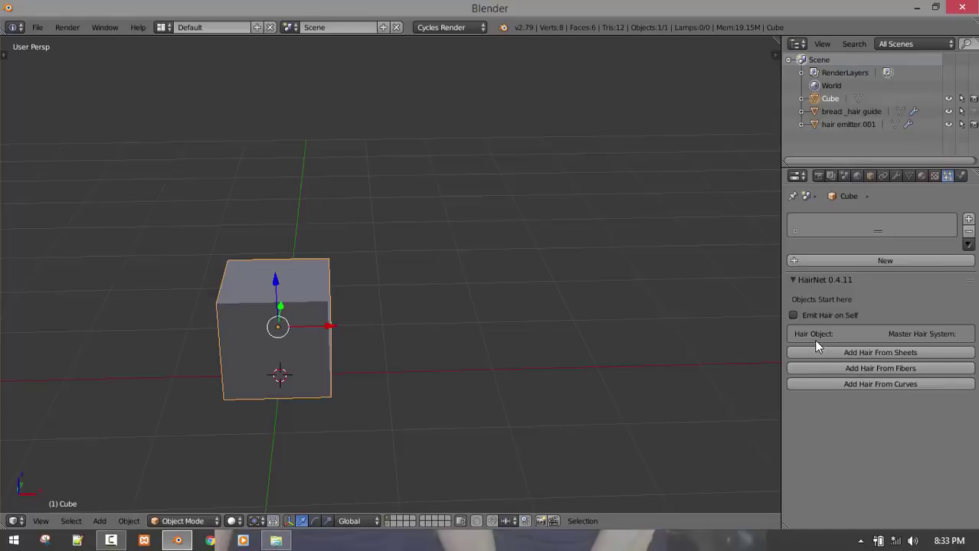
middle_drag(673, 372, 454, 383)
middle_drag(448, 295, 372, 343)
key(KP_1)
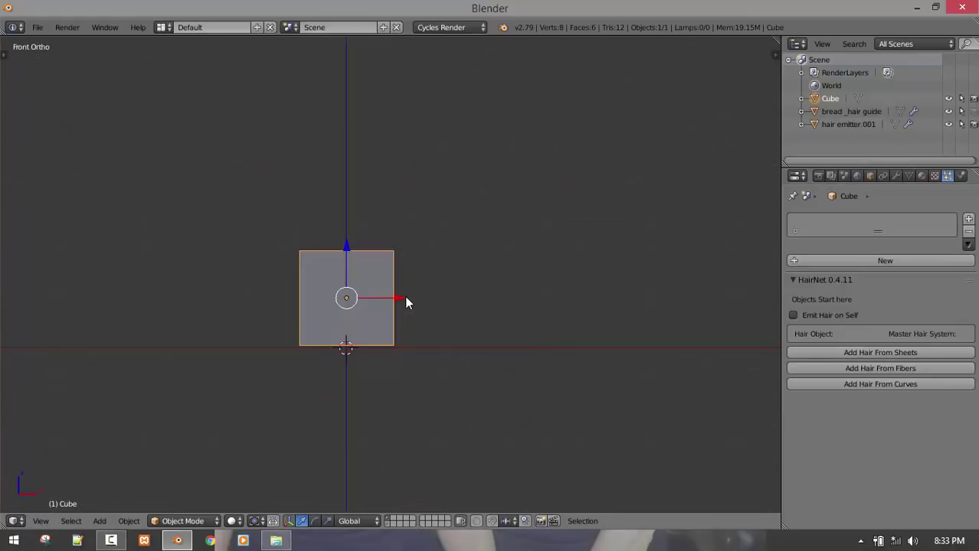
shift+middle_drag(527, 300, 510, 313)
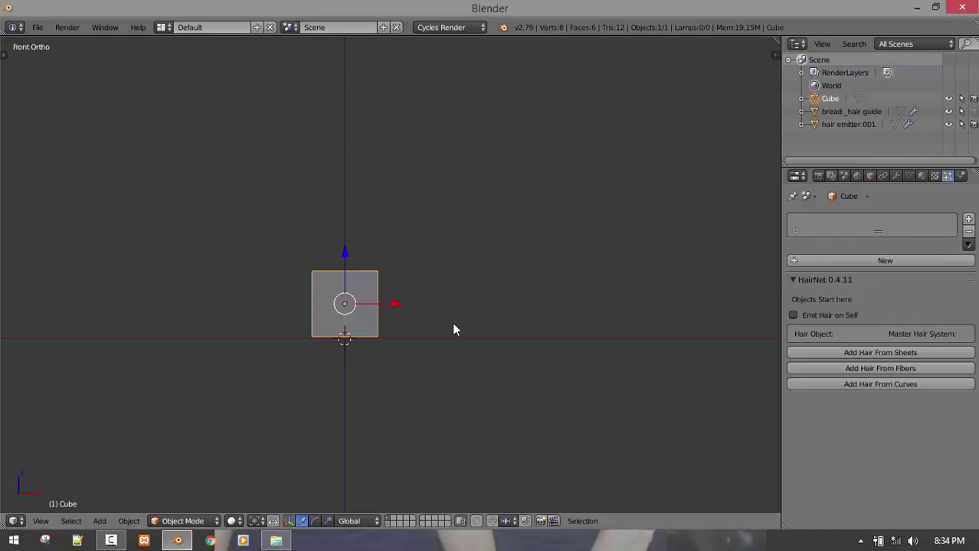
middle_drag(453, 329, 476, 369)
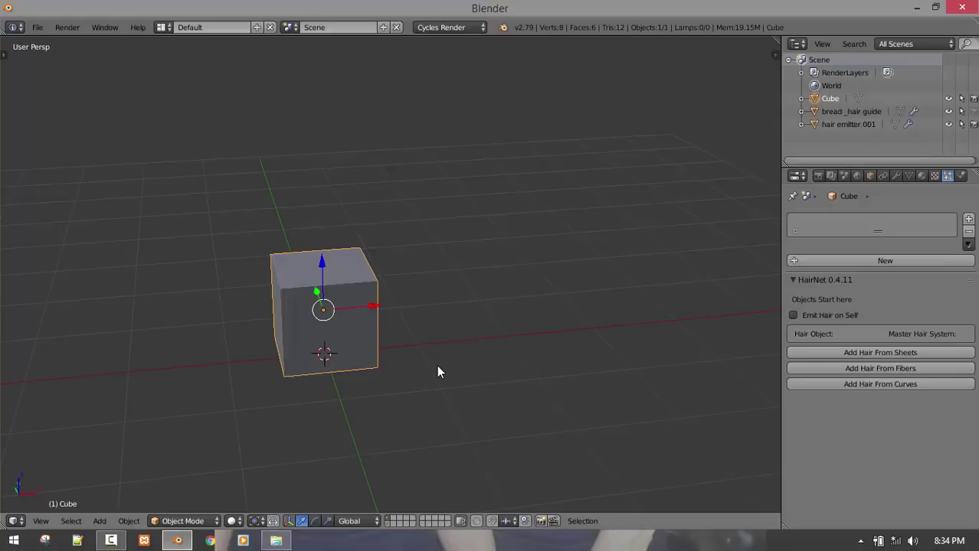
mouse_move(438, 367)
middle_down()
mouse_move(398, 341)
mouse_move(441, 354)
middle_up()
scroll(440, 354, up, 3)
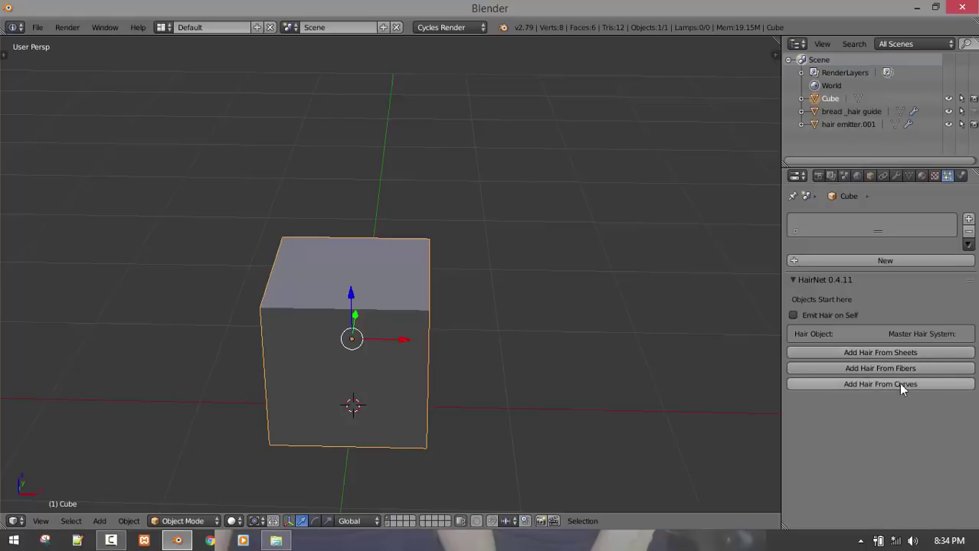
scroll(451, 359, down, 3)
middle_drag(615, 379, 560, 391)
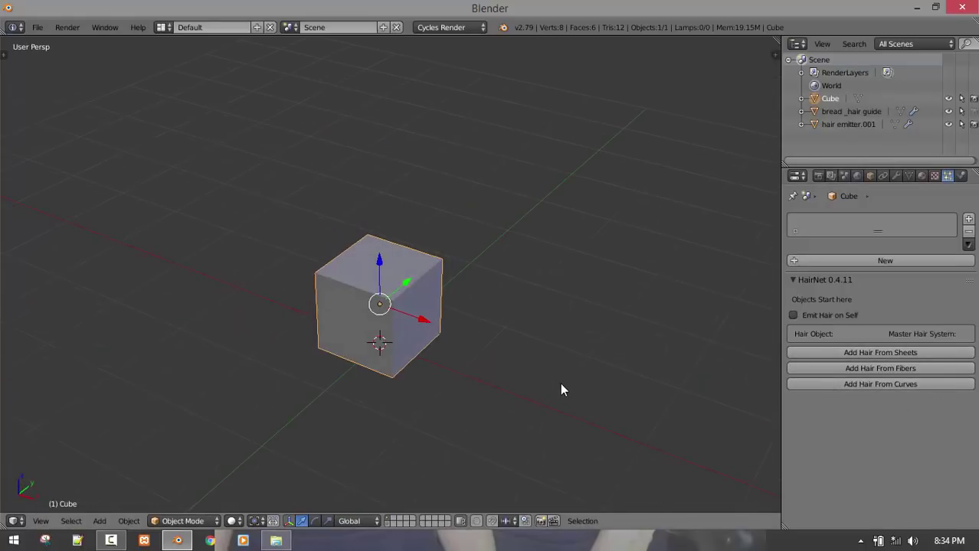
key(KP_1)
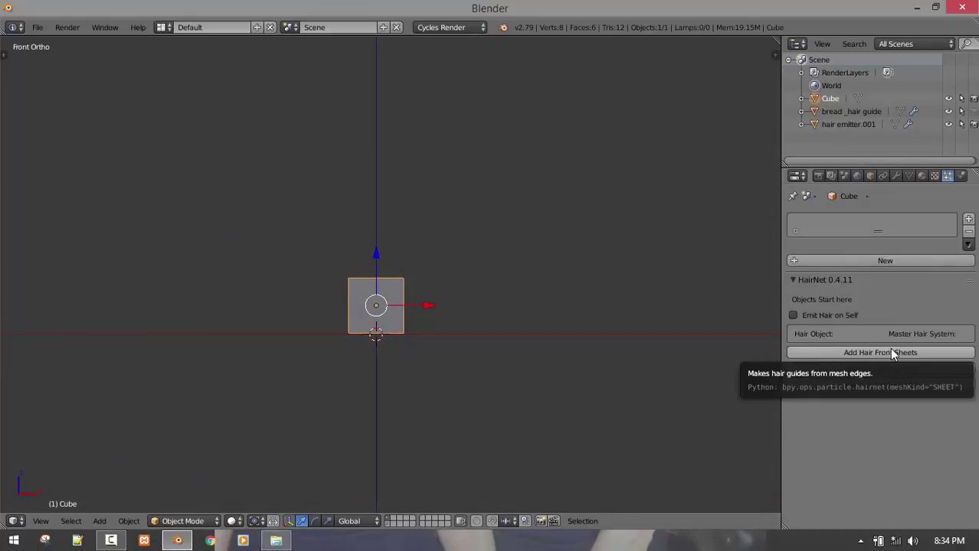
shift+middle_drag(488, 278, 458, 285)
key(Tab)
key(Tab)
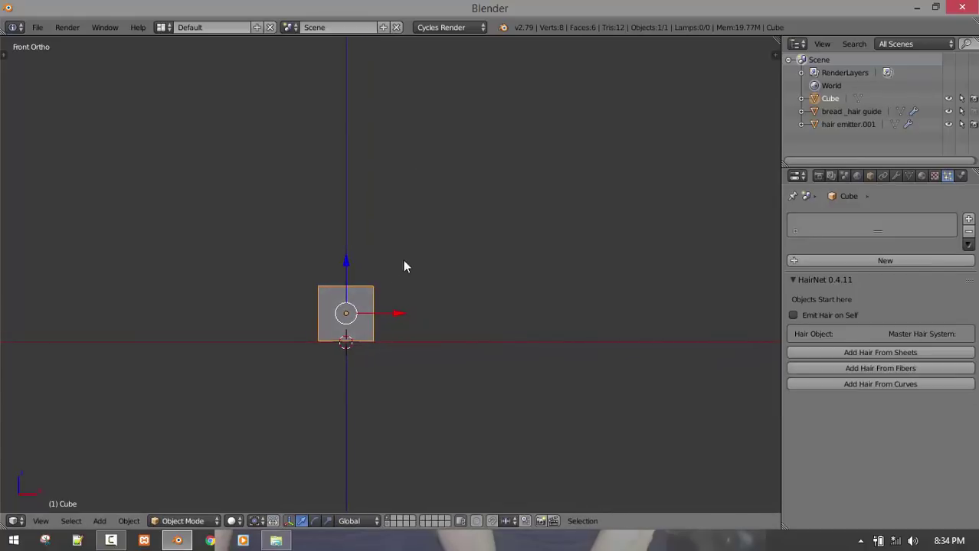
key(KP_5)
key(KP_5)
Add a plane with the 3D cursor placed just above the cube's upper corner and scale it down
click(379, 280)
key(shift+a)
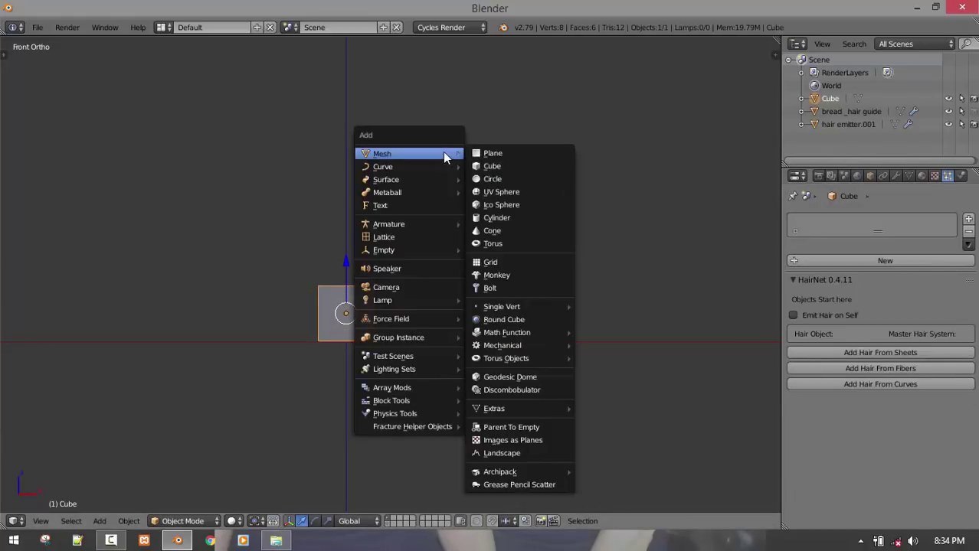
click(490, 152)
key(s)
click(406, 272)
key(t)
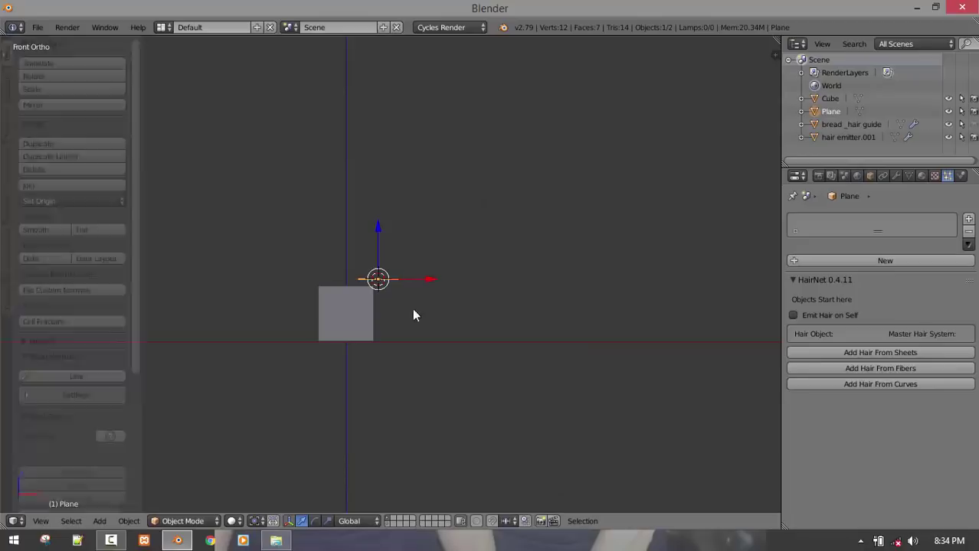
key(t)
Tilt the small plane diagonally in front view and move it slightly away from the cube's upper corner
key(r)
click(337, 333)
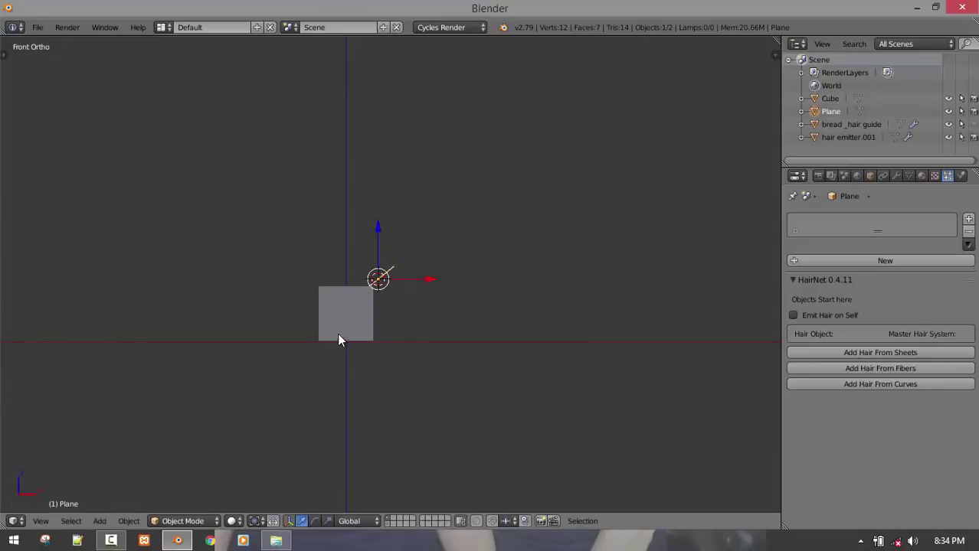
key(g)
click(407, 287)
middle_drag(469, 312, 486, 350)
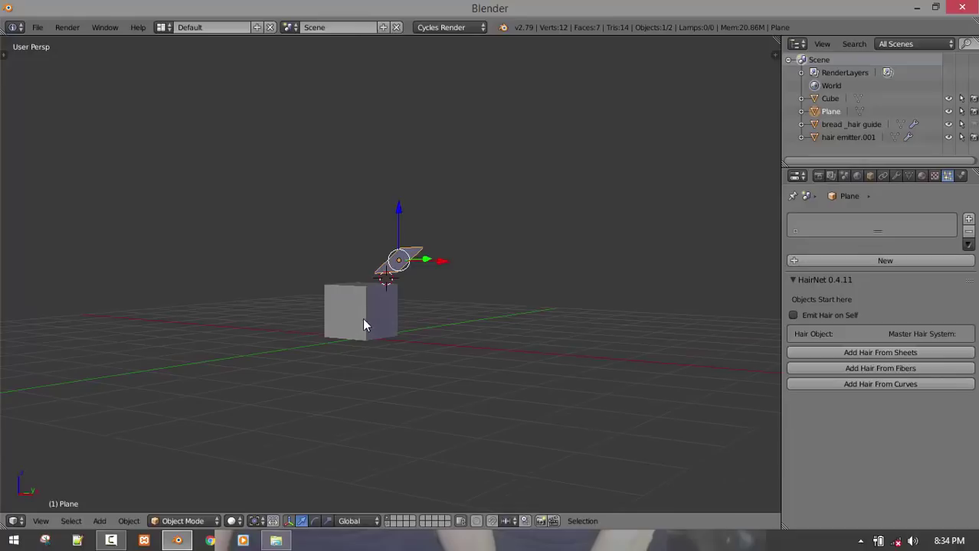
scroll(409, 324, up, 3)
middle_drag(437, 287, 365, 266)
Add a cylinder beside the cube and plane
key(shift+a)
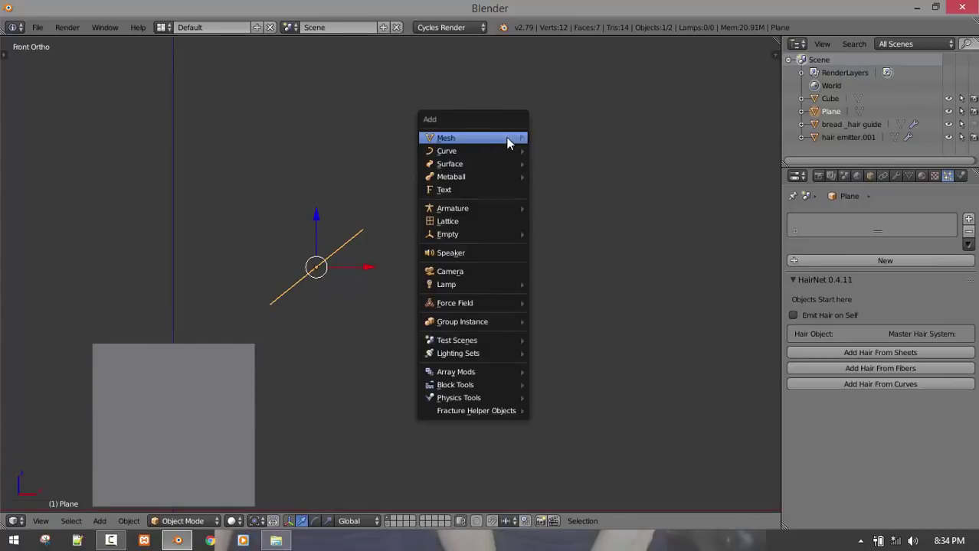
mouse_move(508, 143)
click(556, 205)
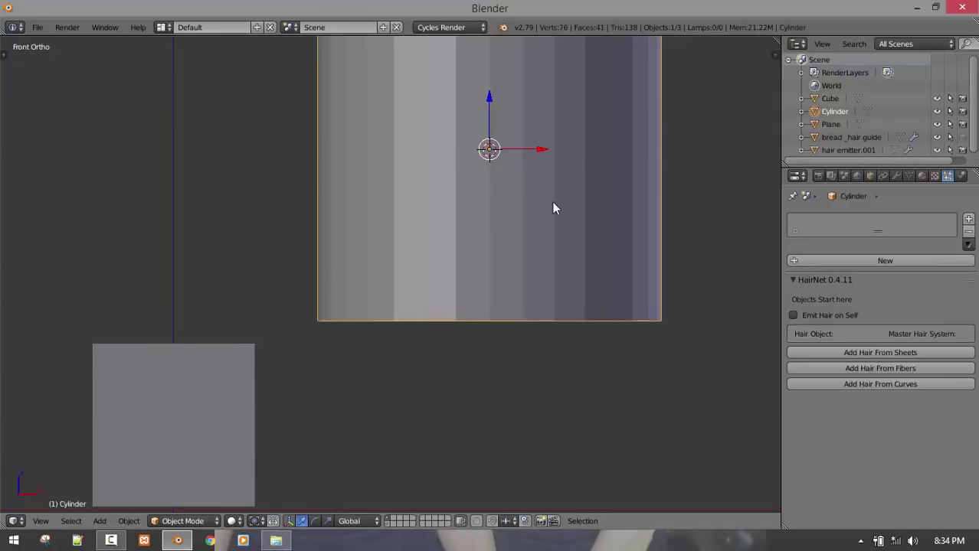
middle_drag(553, 207, 459, 290)
scroll(486, 244, down, 4)
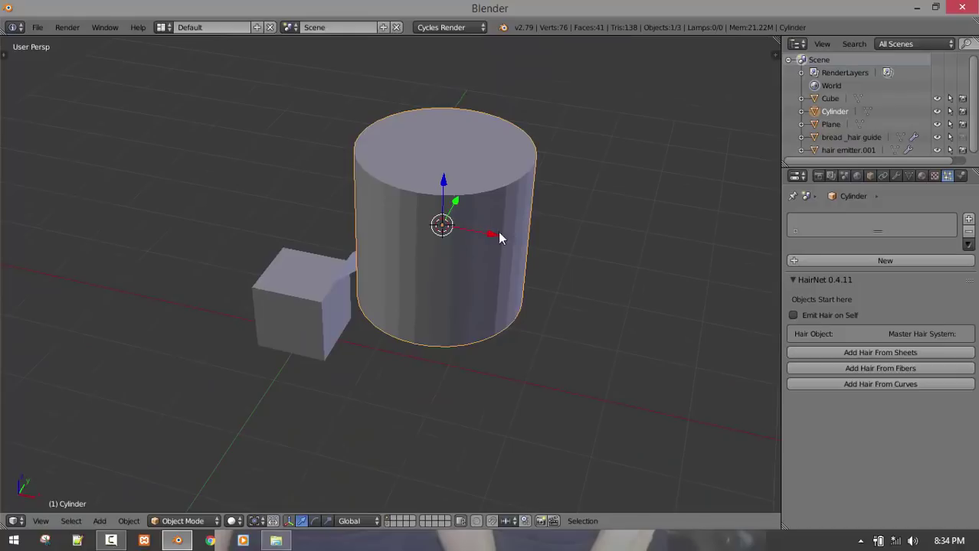
scroll(433, 236, down, 1)
scroll(464, 227, up, 2)
Delete the cylinder's top and bottom cap faces in Edit Mode to leave an open tube
key(Tab)
key(ctrl+Tab)
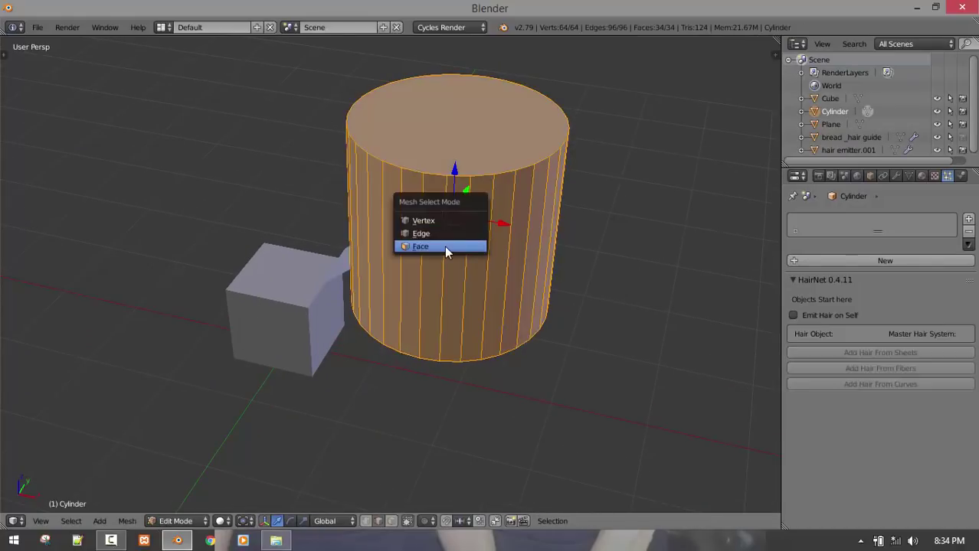
click(446, 247)
right_click(487, 145)
middle_drag(471, 335, 456, 190)
shift+right_click(426, 274)
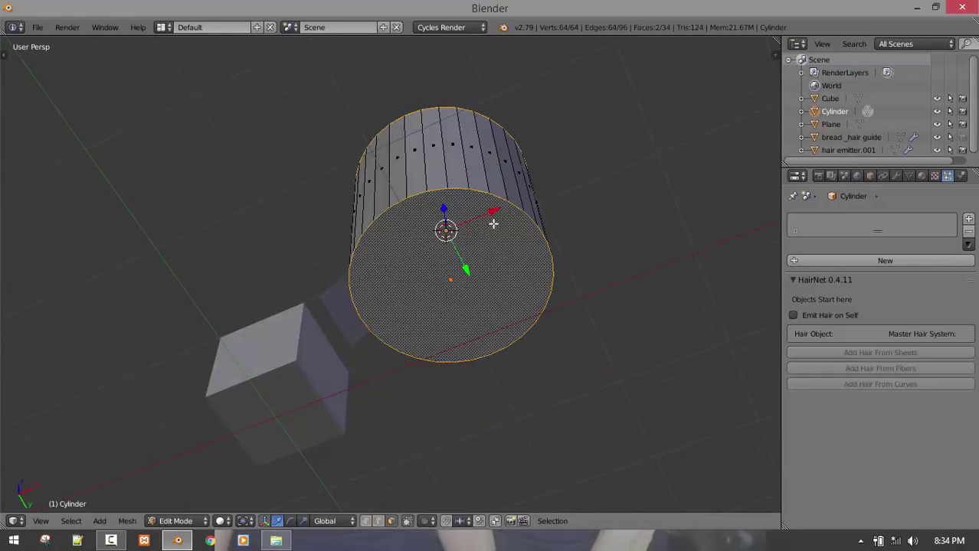
key(x)
click(468, 78)
middle_drag(522, 229, 505, 264)
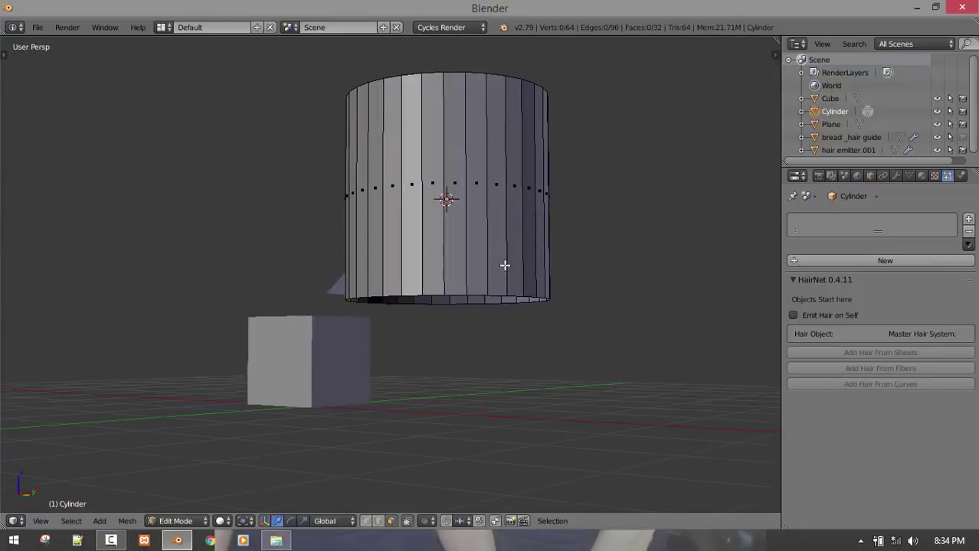
Rip the open tube apart along one vertical side edge, and delete the whole cylinder
key(ctrl+Tab)
click(488, 252)
right_click(473, 237)
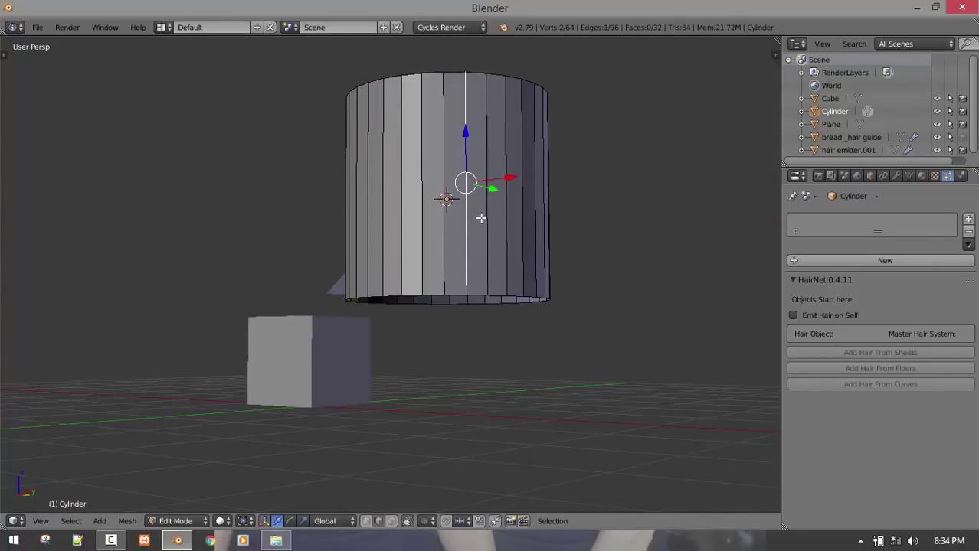
key(v)
click(483, 264)
middle_drag(525, 247, 548, 328)
key(a)
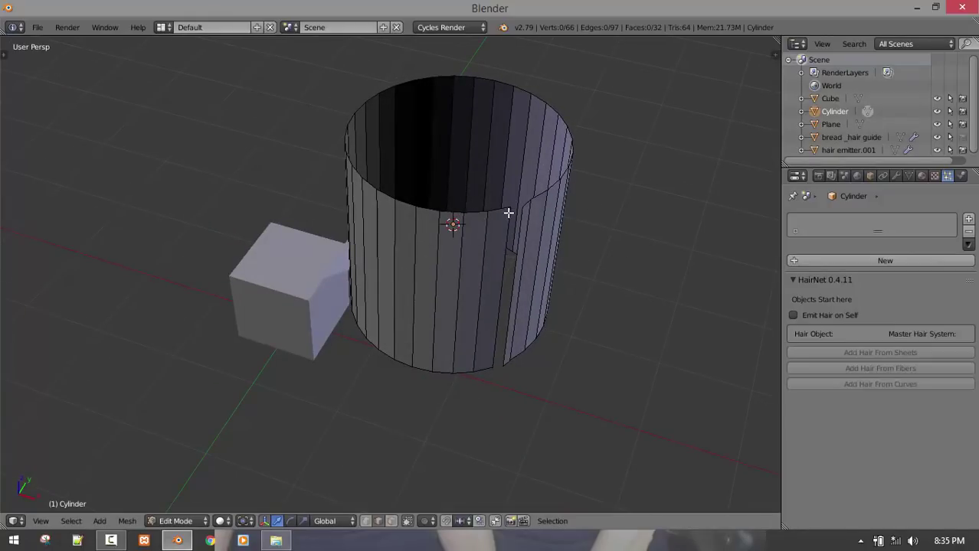
right_click(515, 260)
key(Tab)
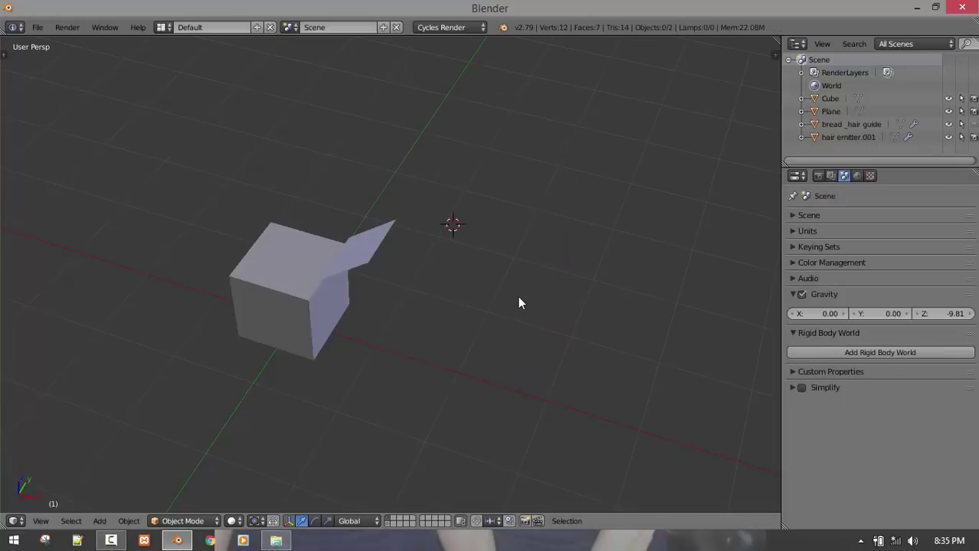
Extrude the tilted plane's outer edge repeatedly in front view to form a strip that spirals inward above the cube
key(KP_1)
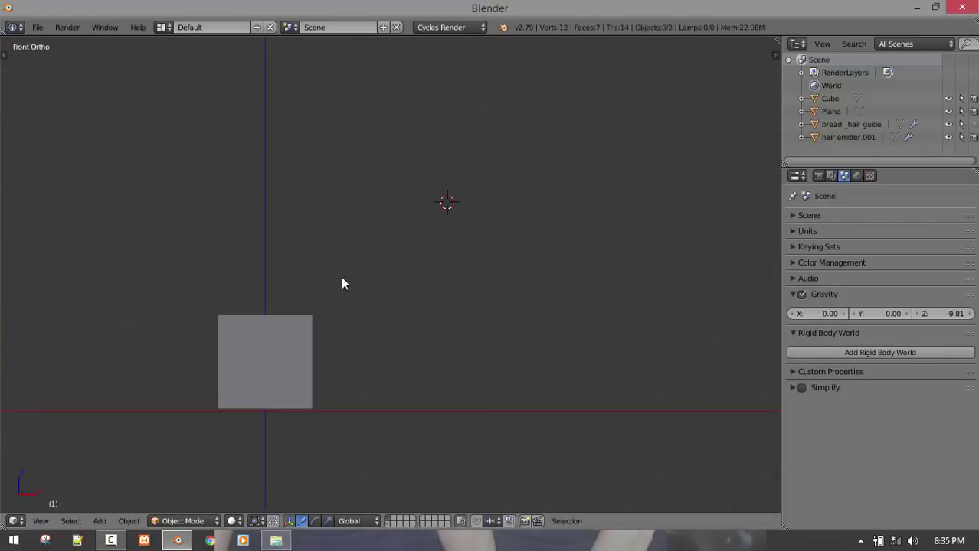
middle_drag(352, 267, 381, 291)
right_click(345, 260)
key(Tab)
key(KP_1)
key(KP_1)
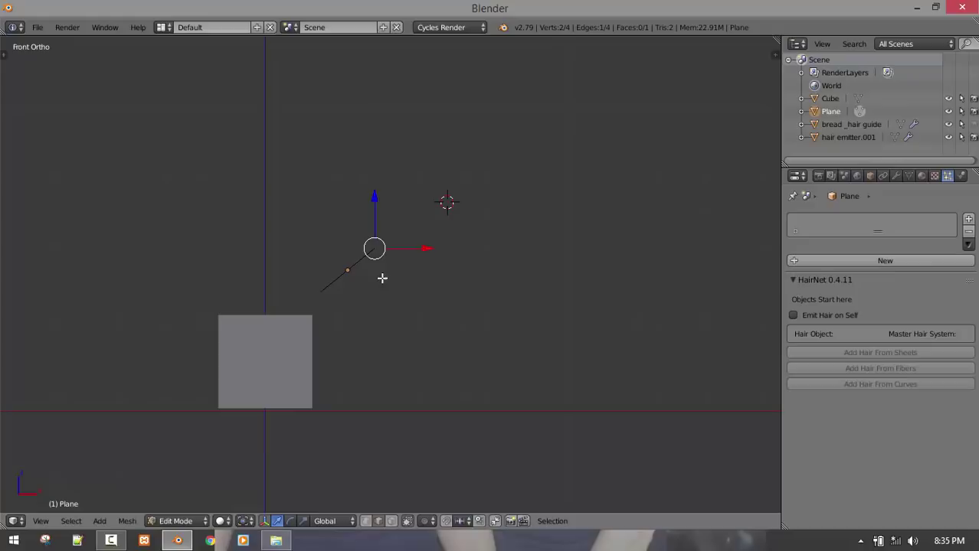
key(e)
click(515, 260)
key(e)
click(554, 138)
key(e)
click(507, 103)
key(e)
click(395, 138)
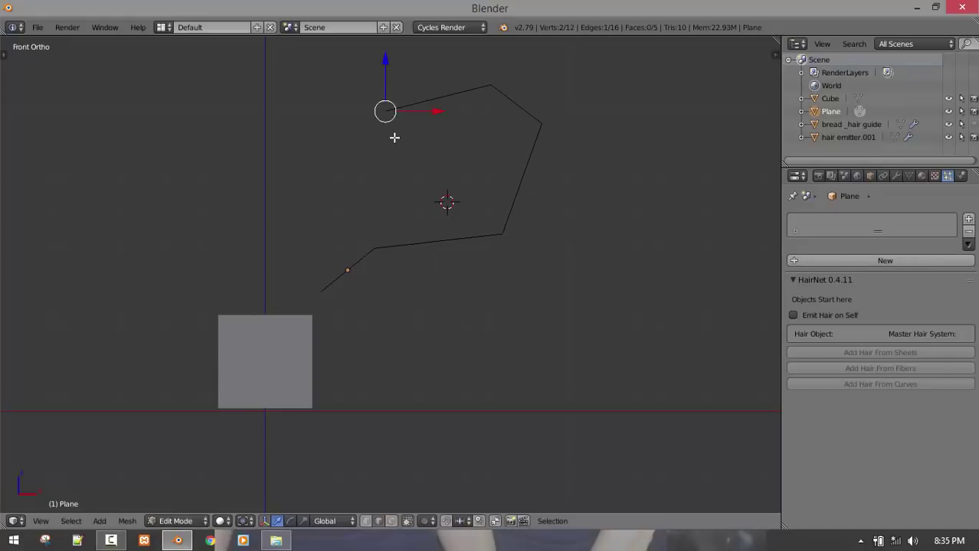
key(e)
click(411, 212)
key(e)
click(506, 169)
key(e)
click(500, 129)
key(e)
click(447, 142)
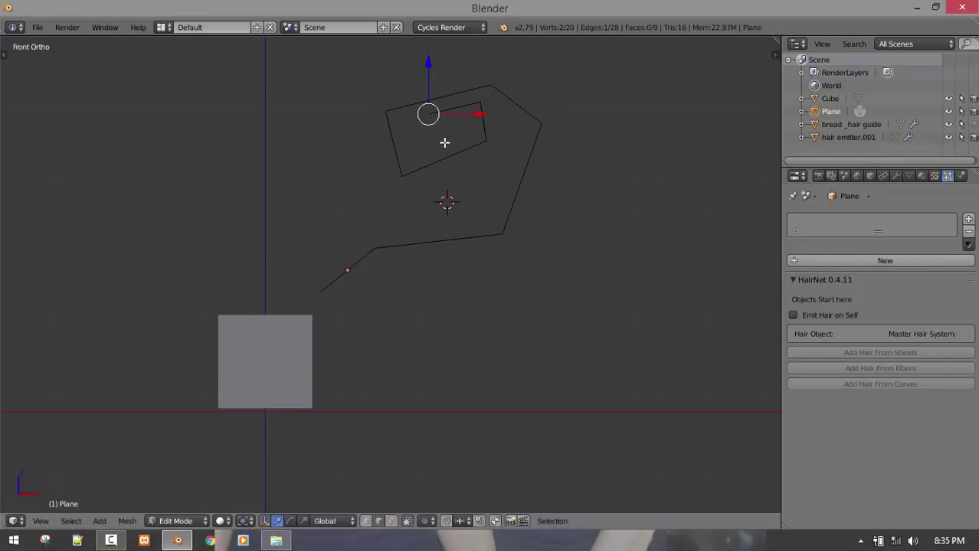
key(e)
click(440, 171)
key(e)
middle_drag(483, 170, 582, 184)
key(Tab)
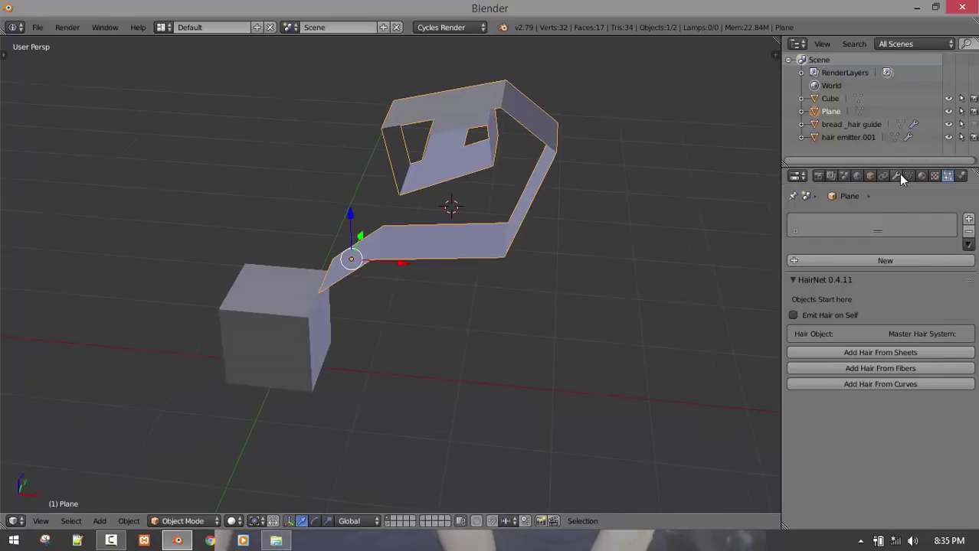
Add a Subdivision Surface modifier to the spiral plane strip
click(897, 176)
click(895, 220)
click(728, 426)
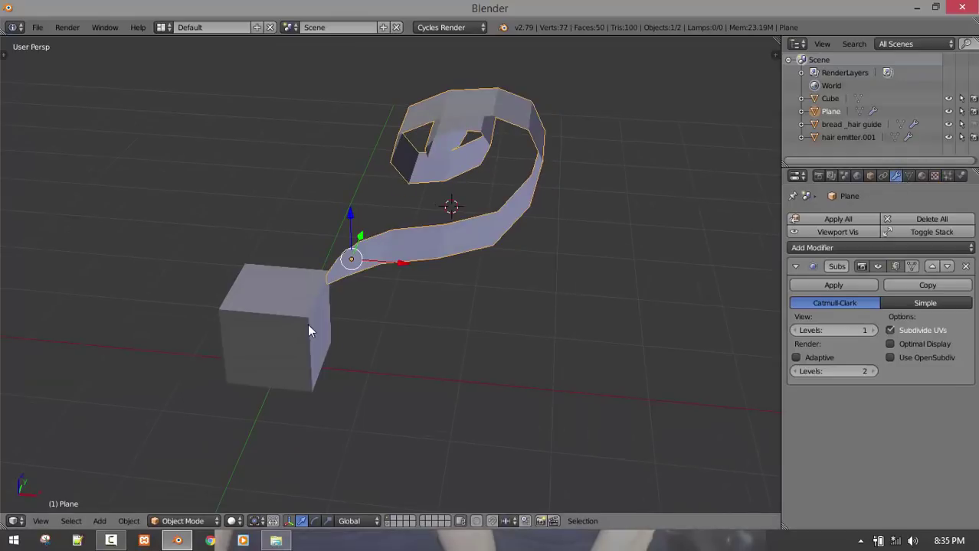
Extrude the strip's base edge downward in front view so that it reaches into the cube's top
key(KP_1)
middle_drag(449, 190, 317, 295)
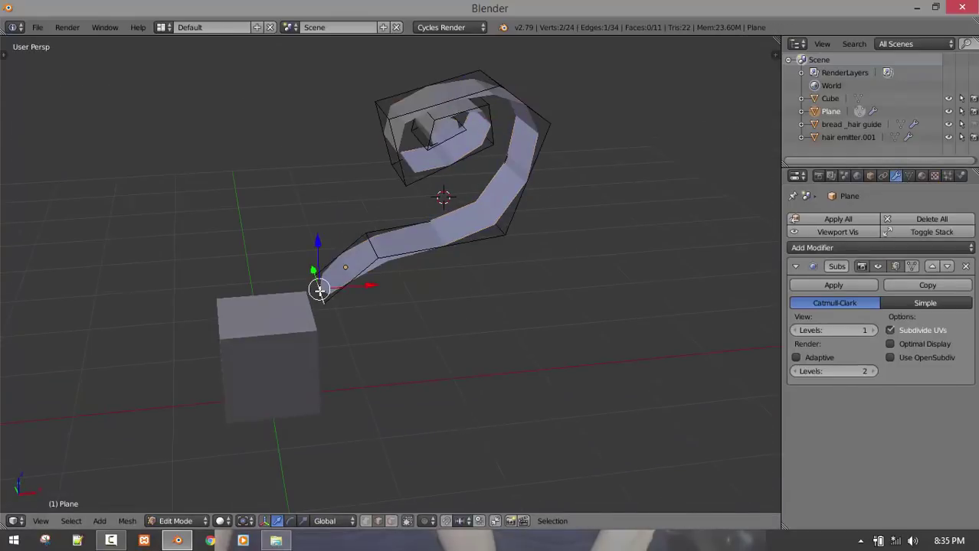
key(Tab)
key(KP_1)
key(g)
click(292, 371)
key(Tab)
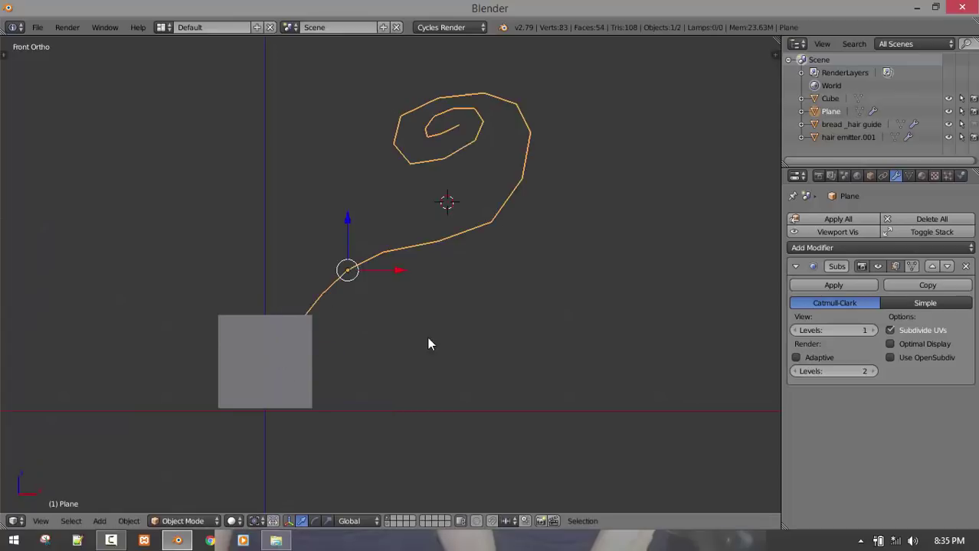
Examine the smoothed strip's spiral and its join with the cube from the front and at an angle
middle_drag(428, 338, 381, 235)
key(KP_1)
scroll(525, 342, up, 2)
scroll(525, 337, down, 2)
key(KP_1)
middle_drag(481, 277, 376, 310)
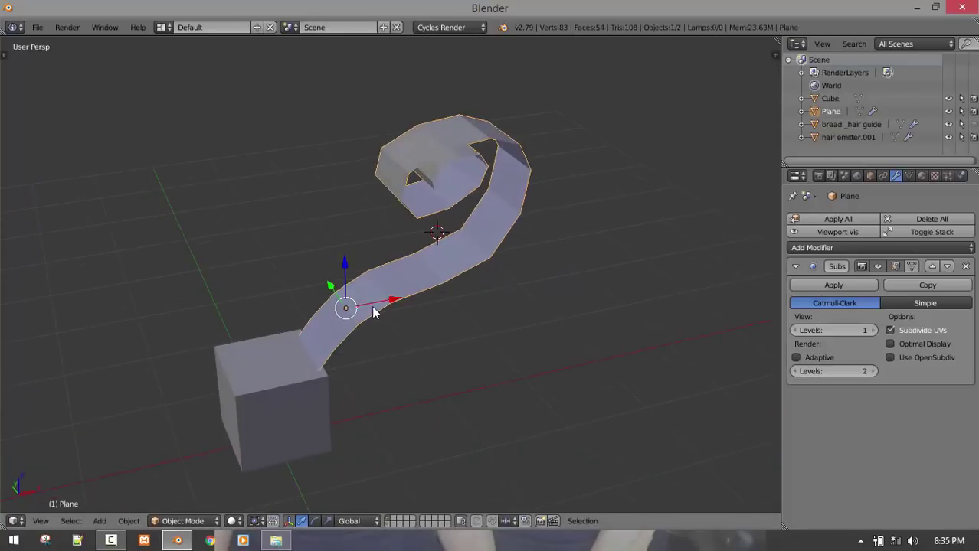
key(KP_1)
middle_drag(468, 159, 539, 269)
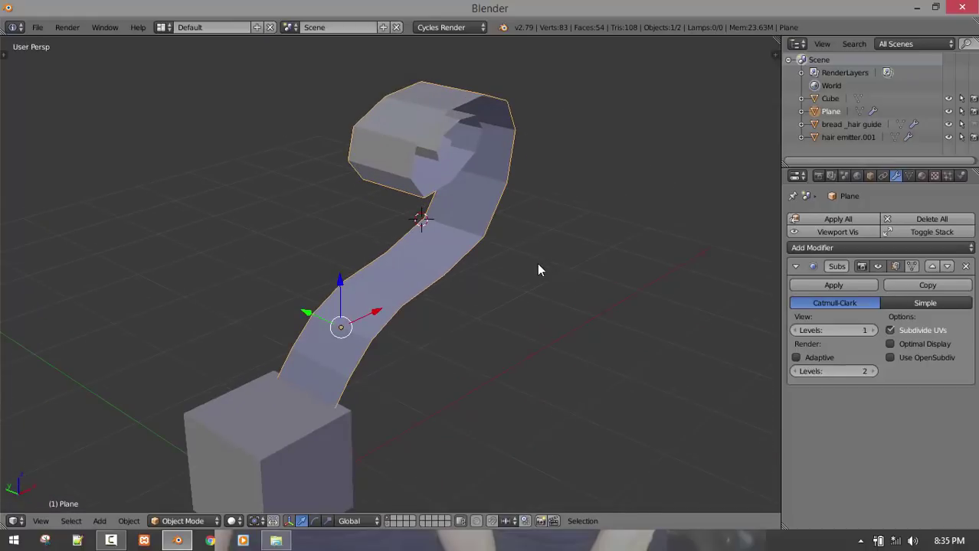
Move the strip's third cross edge from the cube end about 0.33 toward negative X and 0.12 up in Z
key(KP_1)
shift+middle_drag(515, 313, 543, 236)
scroll(514, 235, up, 2)
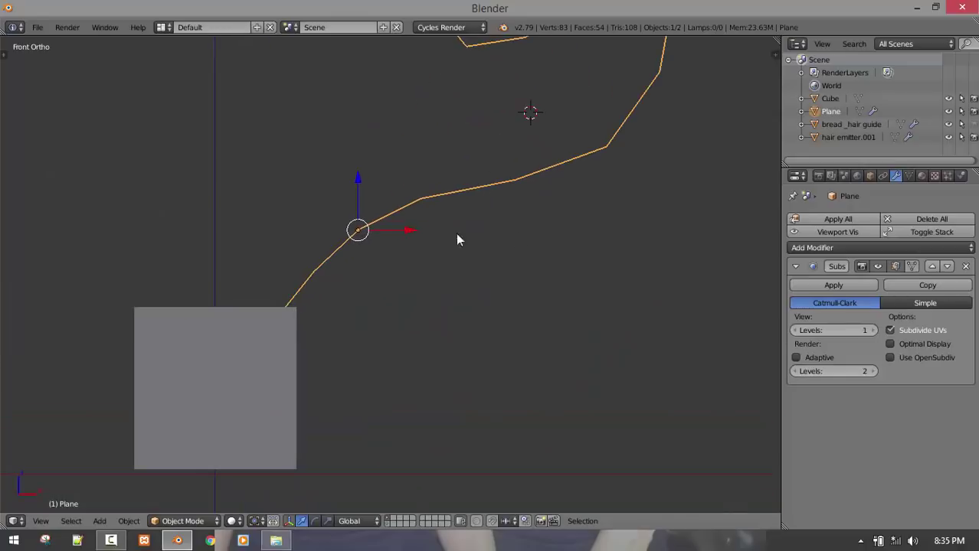
middle_drag(455, 234, 370, 298)
key(Tab)
key(KP_1)
middle_drag(417, 218, 397, 207)
key(KP_1)
key(g)
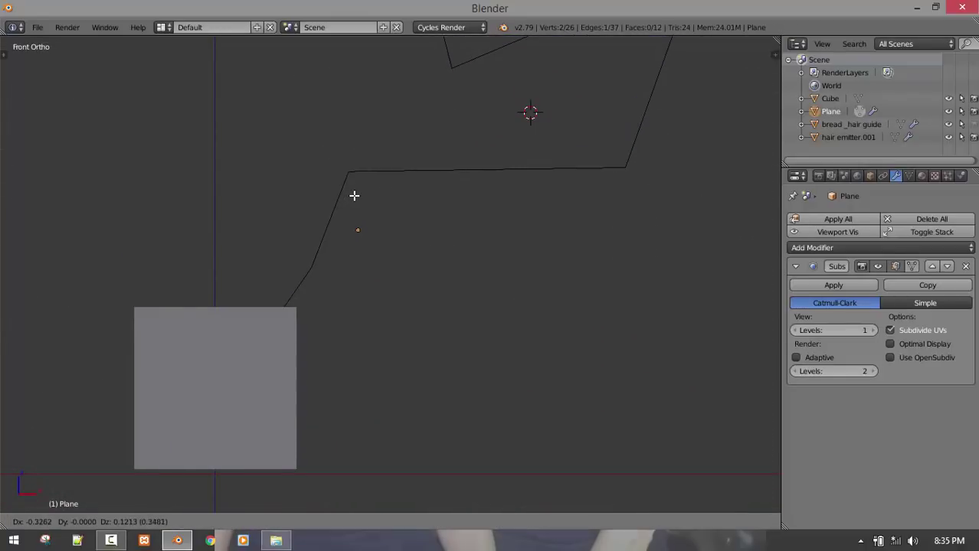
click(353, 194)
Move the cross edge just above the cube up and toward negative X so the strip rises steeply, and return to Object Mode
middle_drag(337, 267, 328, 275)
right_click(305, 244)
right_click(314, 261)
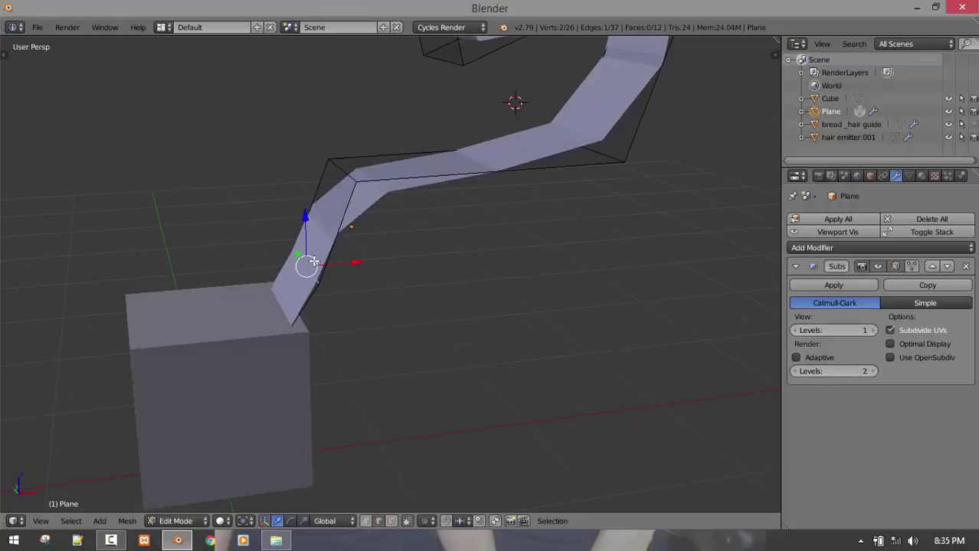
key(KP_1)
key(g)
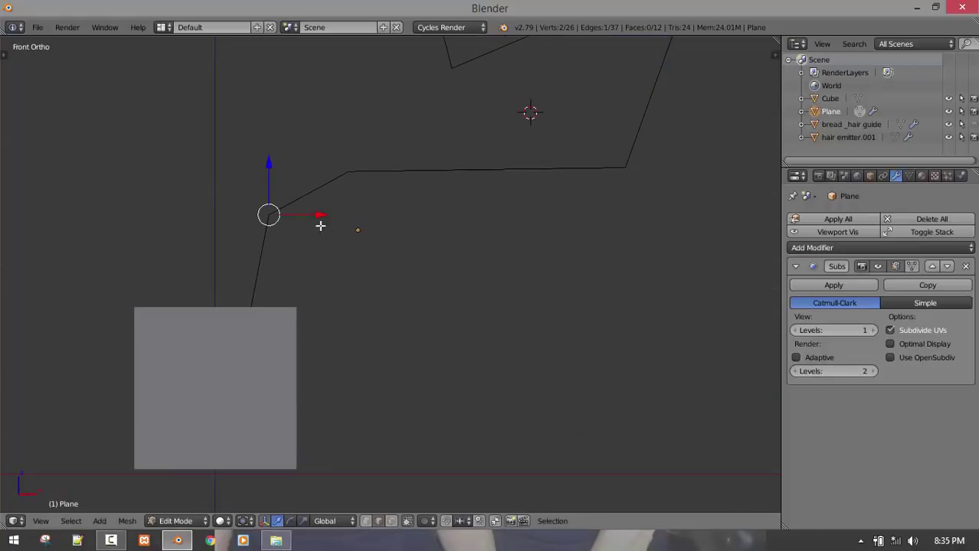
key(Tab)
middle_drag(339, 238, 536, 151)
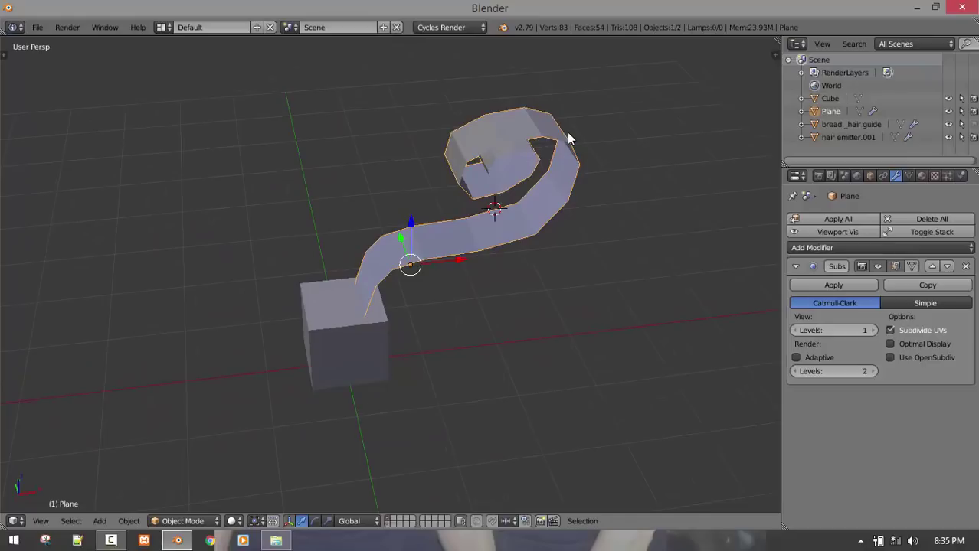
Apply the Subdivision Surface modifier to the strip and reselect the strip
click(819, 285)
middle_drag(766, 285, 508, 273)
key(a)
right_click(461, 233)
key(Tab)
key(Tab)
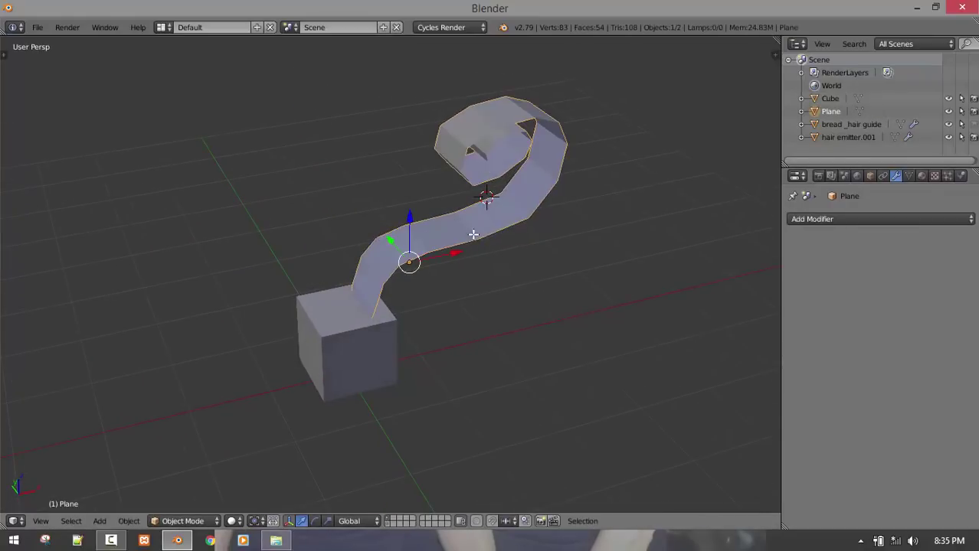
Enter Edit Mode on the strip and isolate it in local view from the front
key(Tab)
middle_drag(494, 253, 463, 258)
key(KP_Divide)
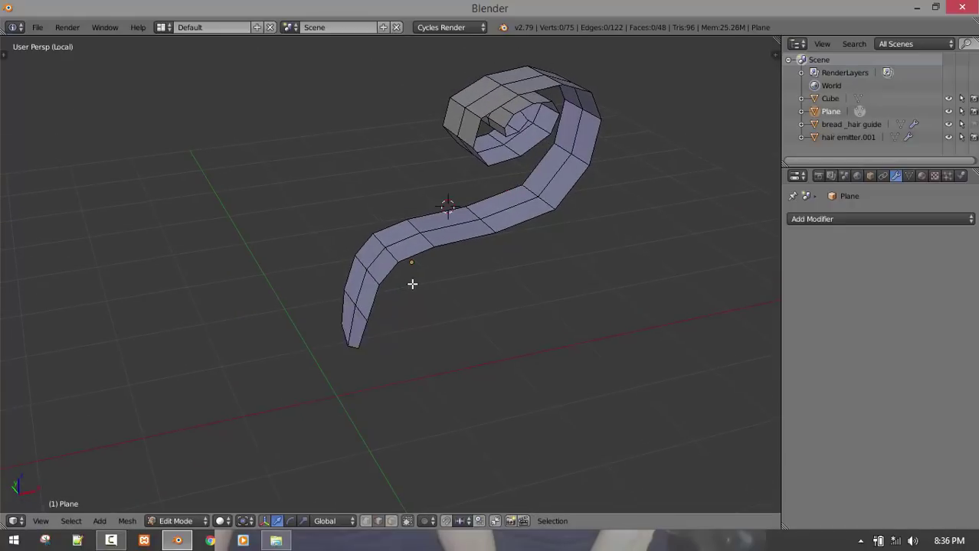
key(KP_1)
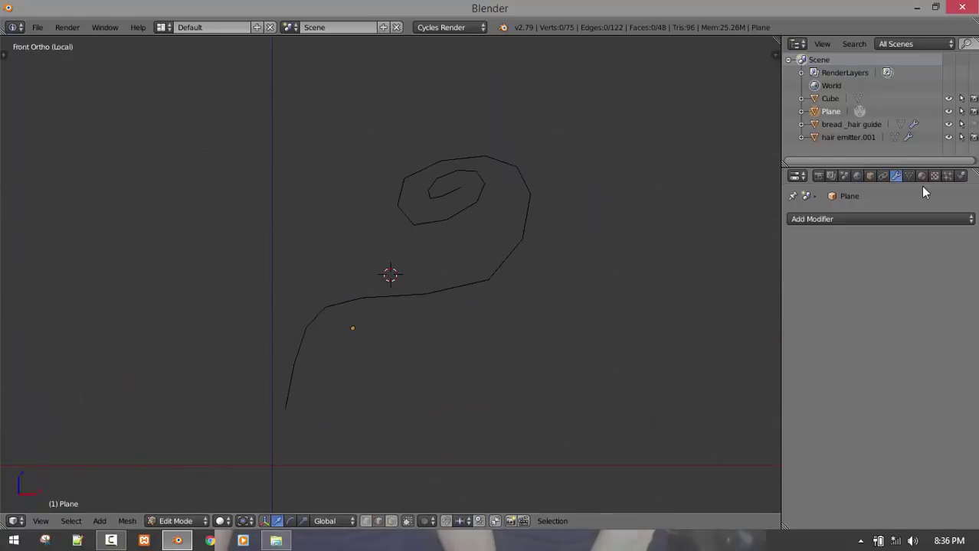
Show the HairNet options in the particle settings and examine the isolated strip's face layout from several angles
click(947, 176)
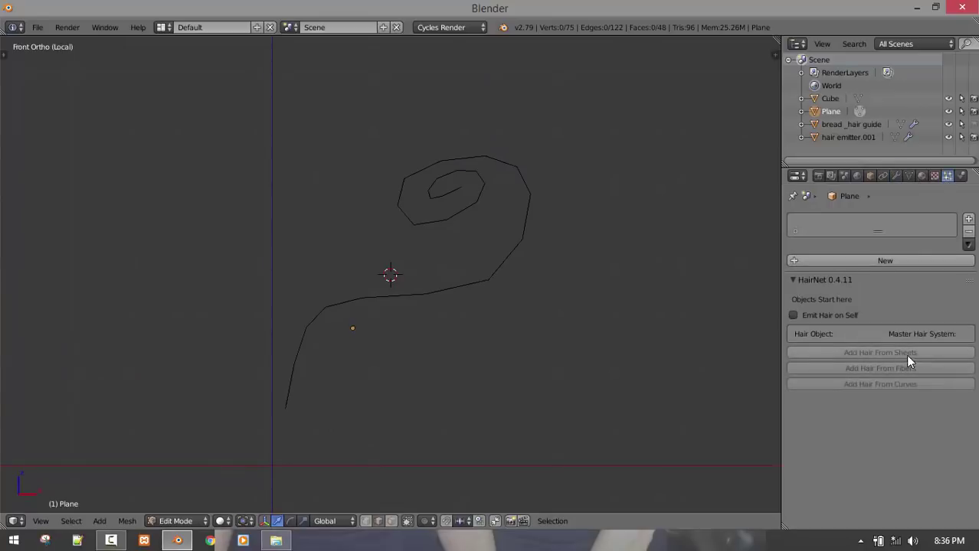
middle_drag(348, 282, 352, 327)
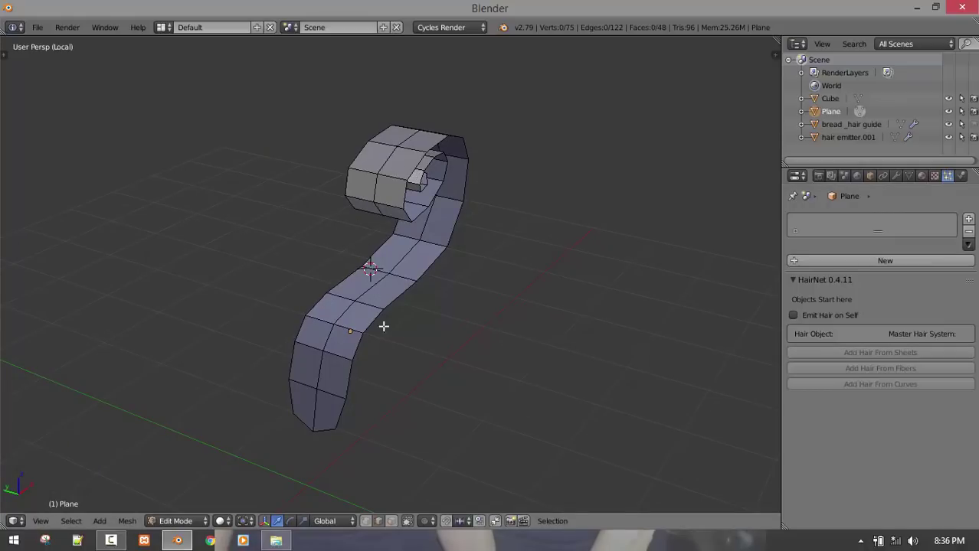
middle_drag(384, 327, 381, 320)
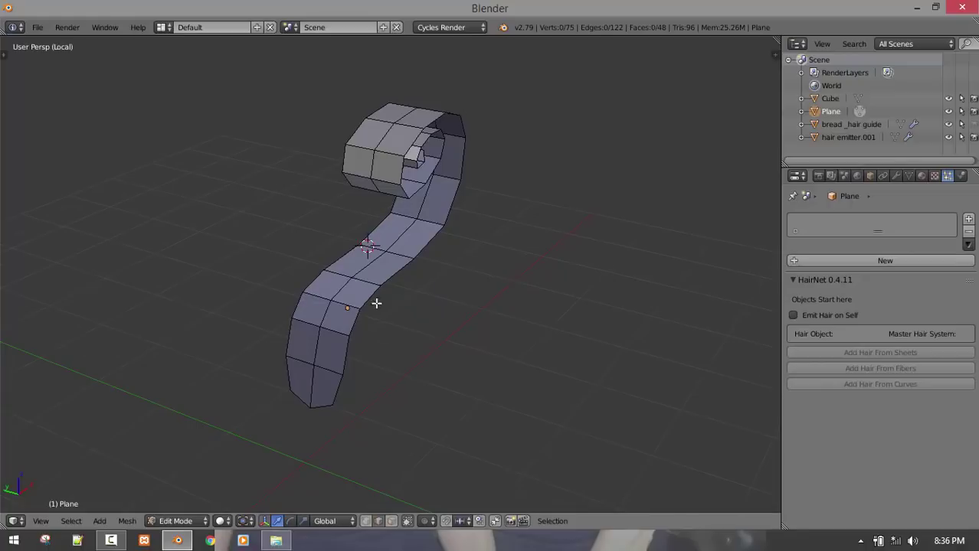
middle_drag(376, 304, 366, 329)
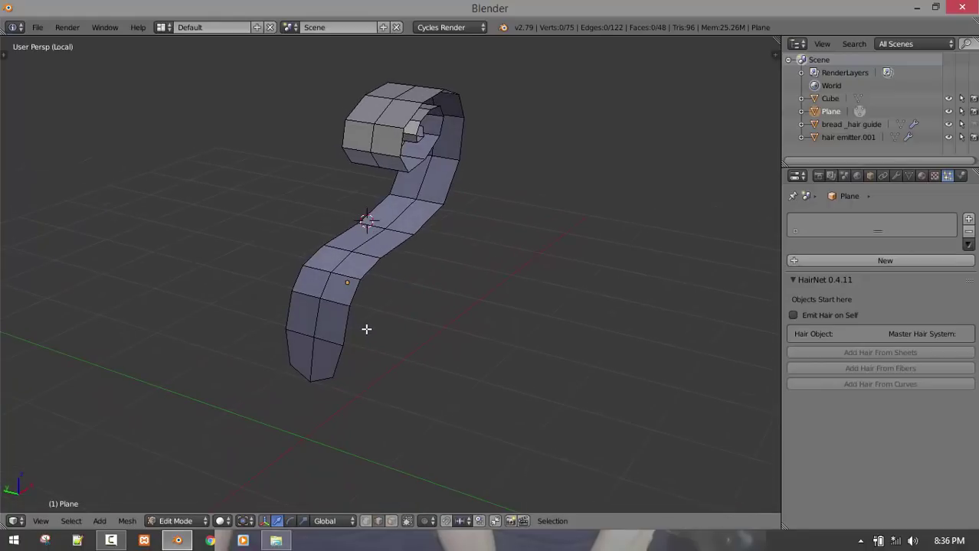
key(KP_1)
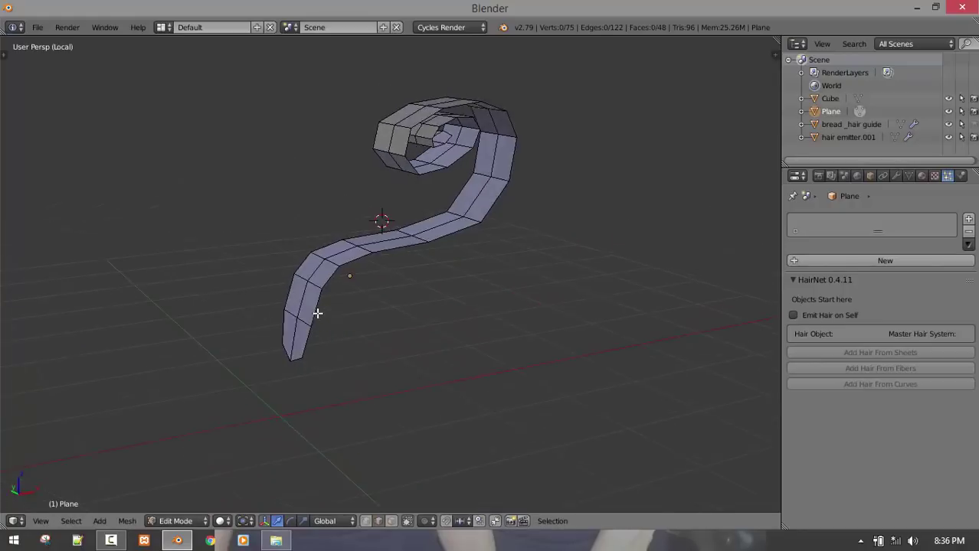
key(KP_3)
key(KP_1)
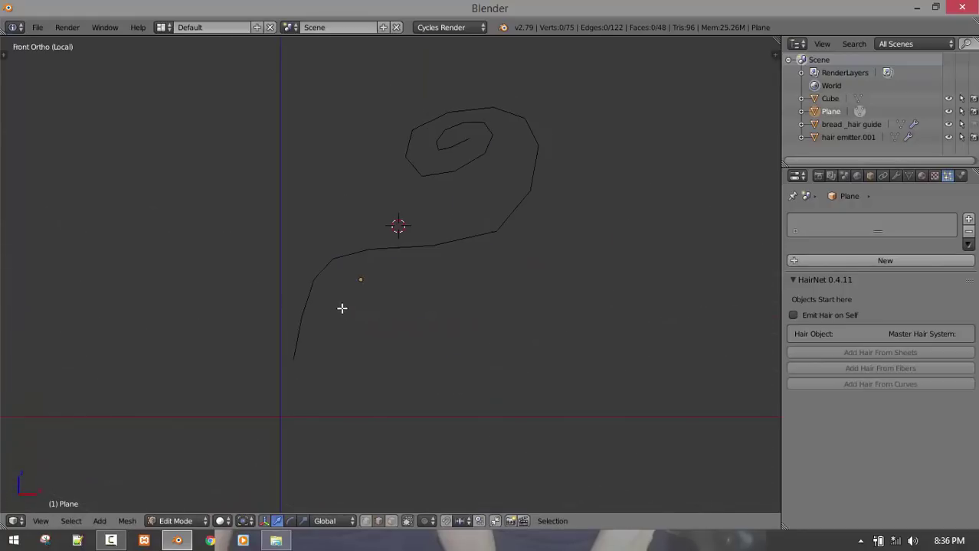
Draw a Grease Pencil stroke along the strip from its base into the spiral, and delete the stroke's colour
mouse_move(288, 369)
mouse_down()
mouse_move(408, 234)
mouse_move(556, 115)
mouse_move(466, 166)
mouse_move(470, 146)
mouse_up()
middle_drag(470, 146, 520, 212)
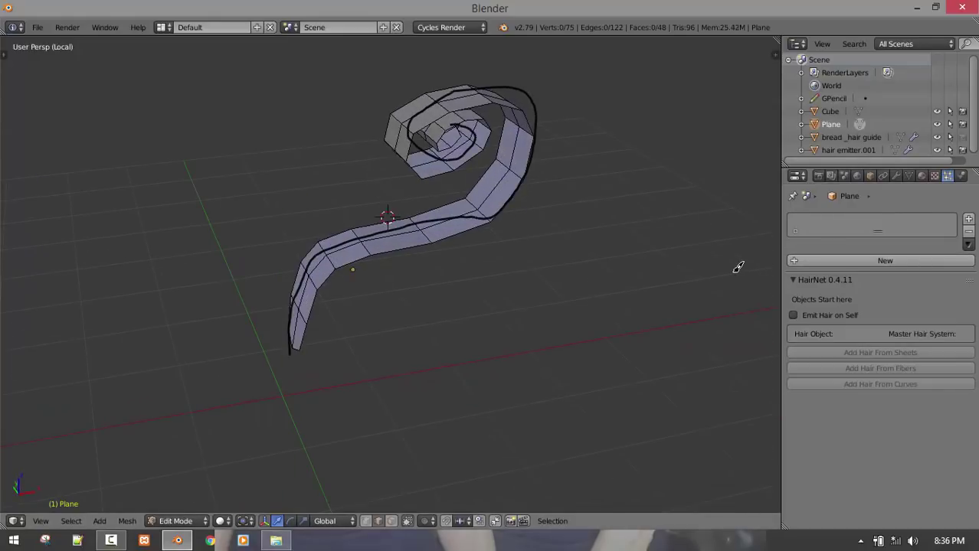
key(n)
scroll(712, 345, down, 10)
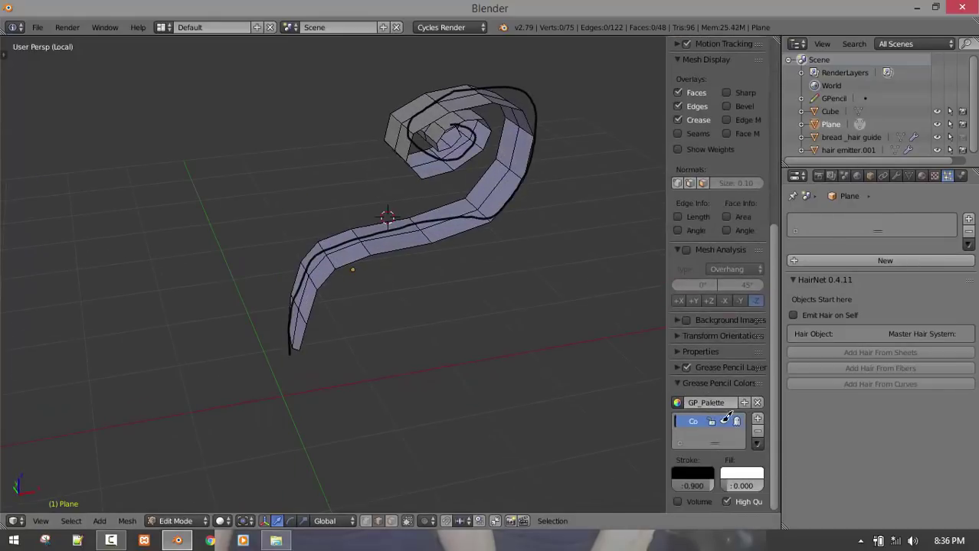
click(760, 430)
key(n)
Select the crosswise edge loops from the strip's base up to the outer bend, and clear the selection
middle_drag(479, 318, 335, 344)
alt+right_click(306, 333)
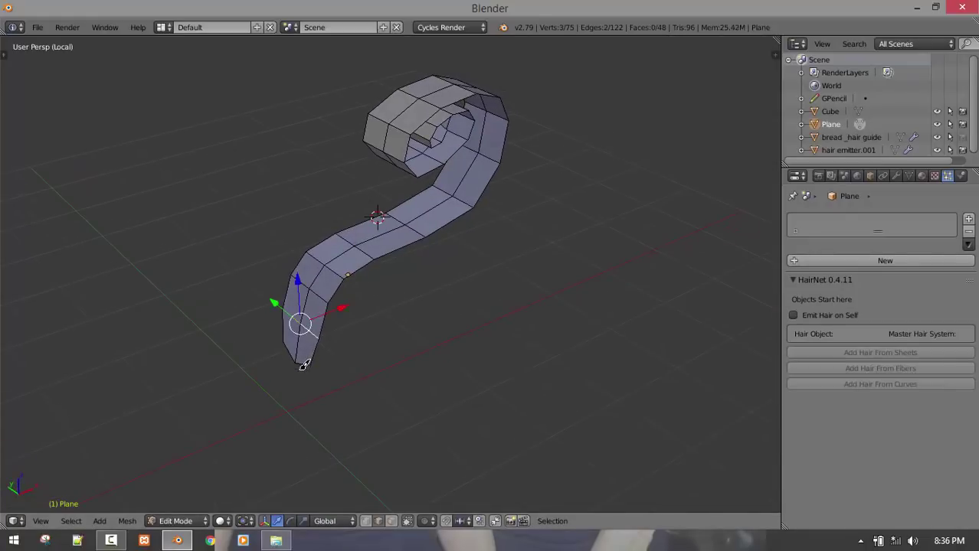
alt+shift+right_click(299, 369)
alt+shift+right_click(317, 304)
alt+shift+right_click(338, 267)
alt+shift+right_click(366, 245)
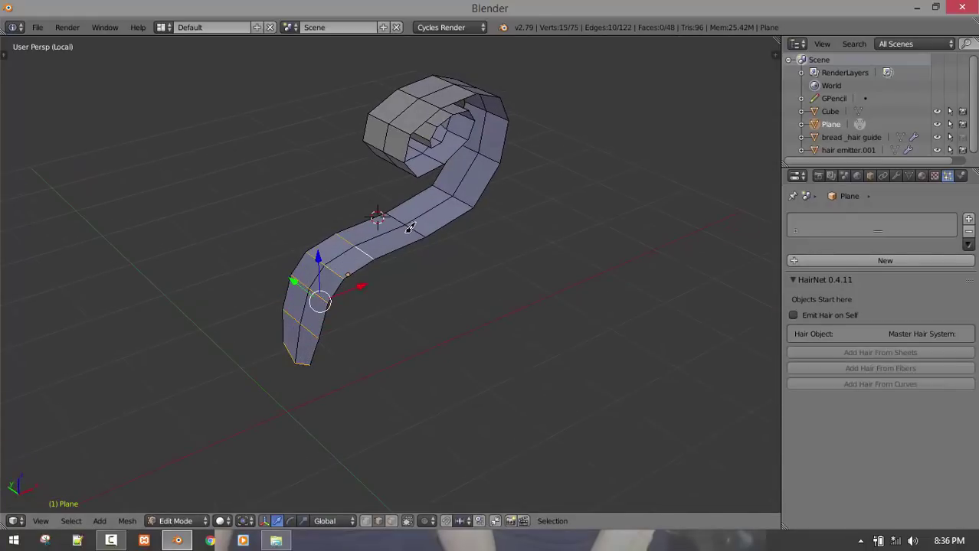
alt+shift+right_click(409, 228)
alt+shift+right_click(455, 205)
alt+shift+right_click(494, 151)
key(KP_1)
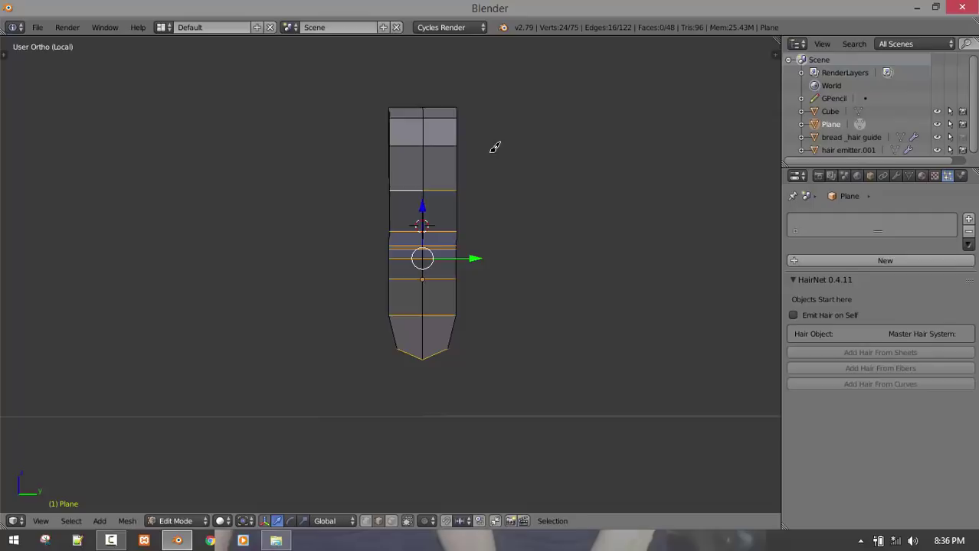
key(a)
Draw Grease Pencil strokes crosswise over the middle of the strip
middle_drag(466, 262, 388, 301)
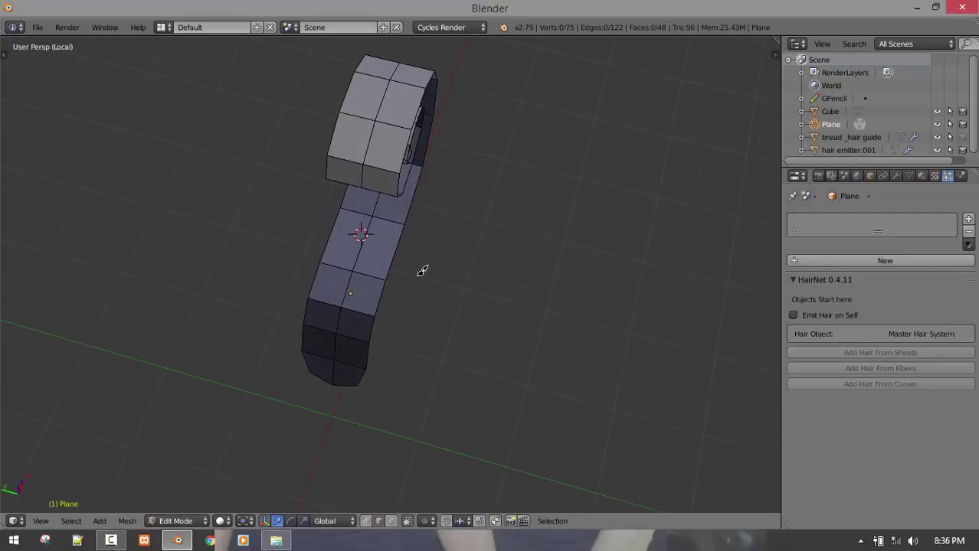
mouse_move(418, 275)
mouse_down()
mouse_move(299, 234)
mouse_move(337, 270)
mouse_up()
mouse_move(482, 318)
middle_down()
mouse_move(407, 251)
mouse_move(440, 221)
middle_up()
Select the strip's lengthwise edge loops along its middle and both borders
alt+shift+right_click(407, 241)
alt+shift+right_click(410, 212)
alt+shift+right_click(387, 198)
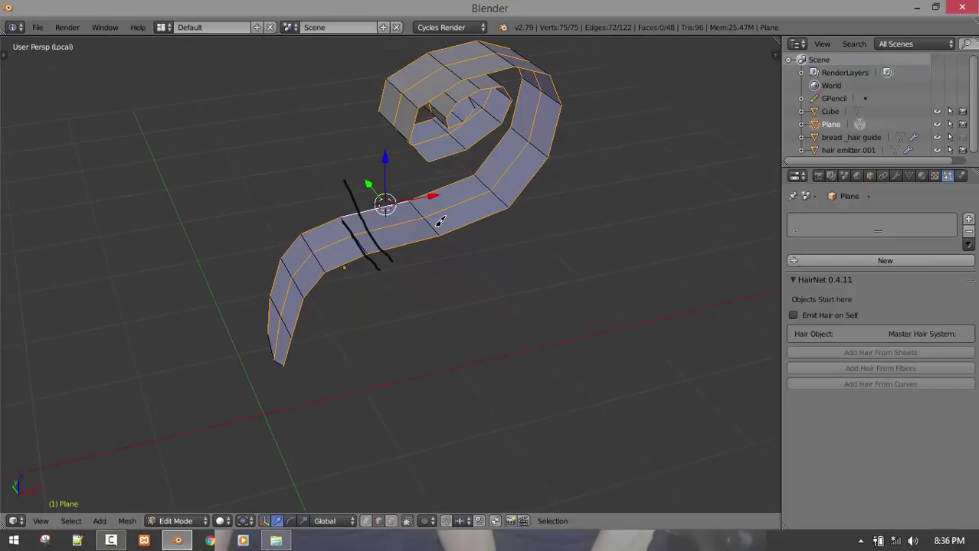
Delete the Grease Pencil colour of the crosswise strokes, and clear the edge selection on the strip
key(n)
click(707, 176)
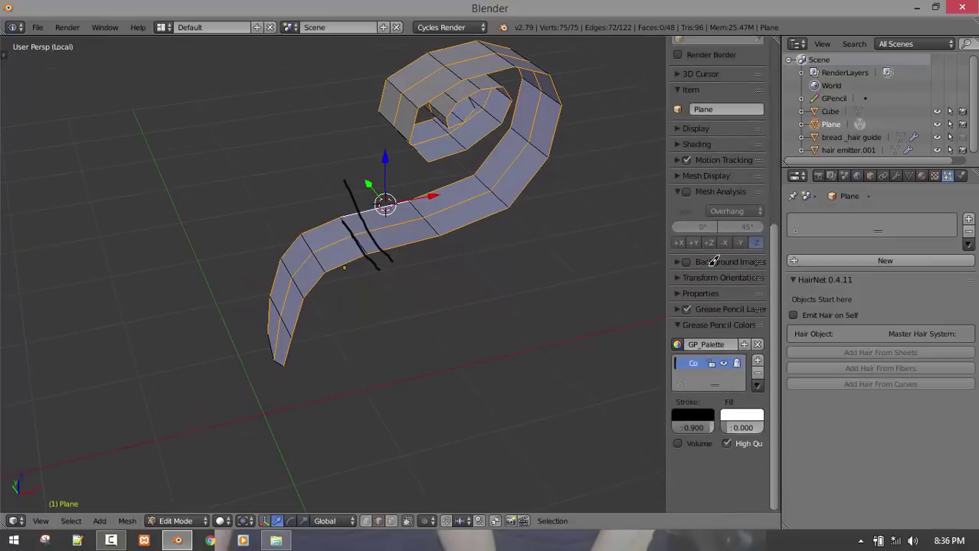
click(757, 373)
key(Tab)
mouse_move(295, 300)
middle_down()
mouse_move(328, 306)
mouse_move(285, 287)
middle_up()
key(Tab)
middle_drag(366, 271, 303, 303)
key(a)
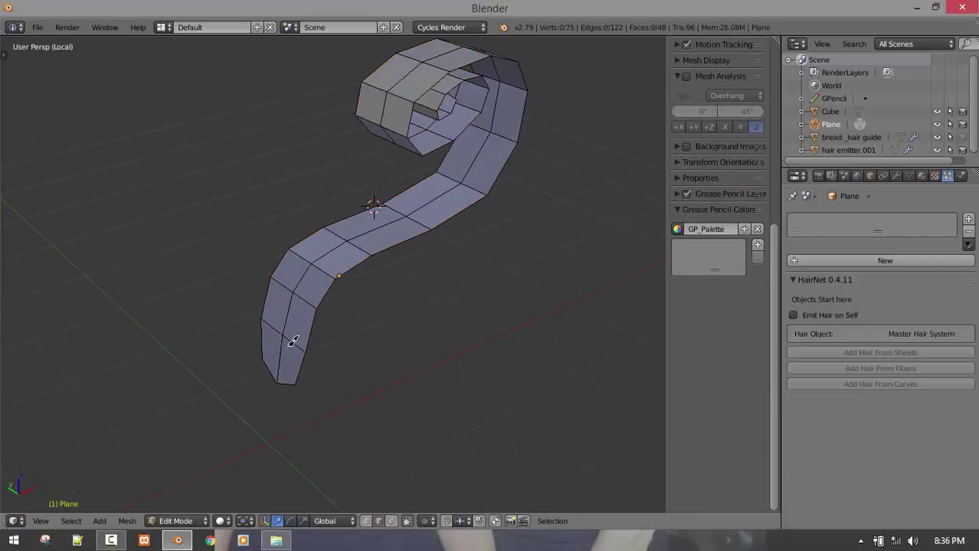
Select the crosswise edge loops one after another from the strip's base end up to the spiral's outer bend
alt+right_click(286, 381)
alt+right_click(288, 378)
key(ctrl+z)
alt+shift+right_click(291, 340)
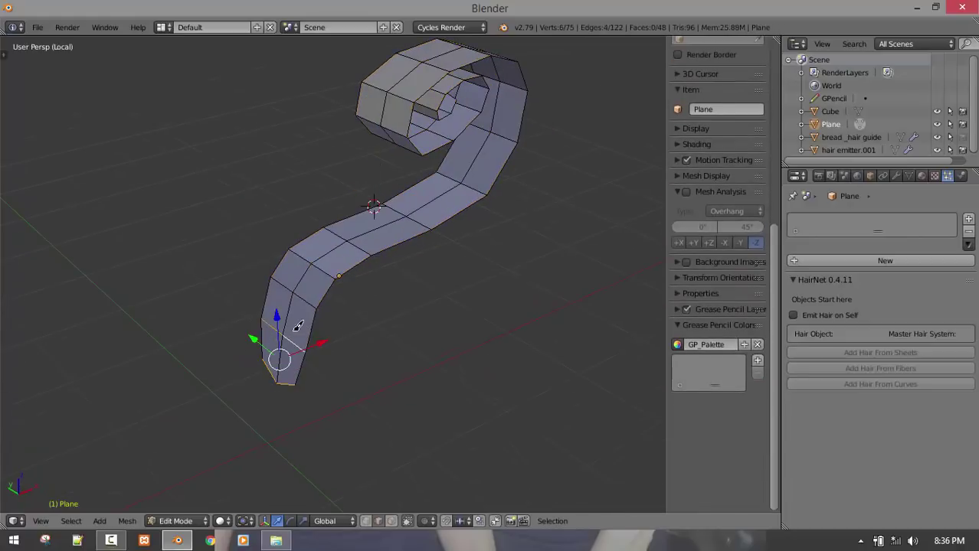
alt+shift+right_click(301, 300)
alt+shift+right_click(323, 273)
alt+shift+right_click(353, 247)
alt+shift+right_click(432, 216)
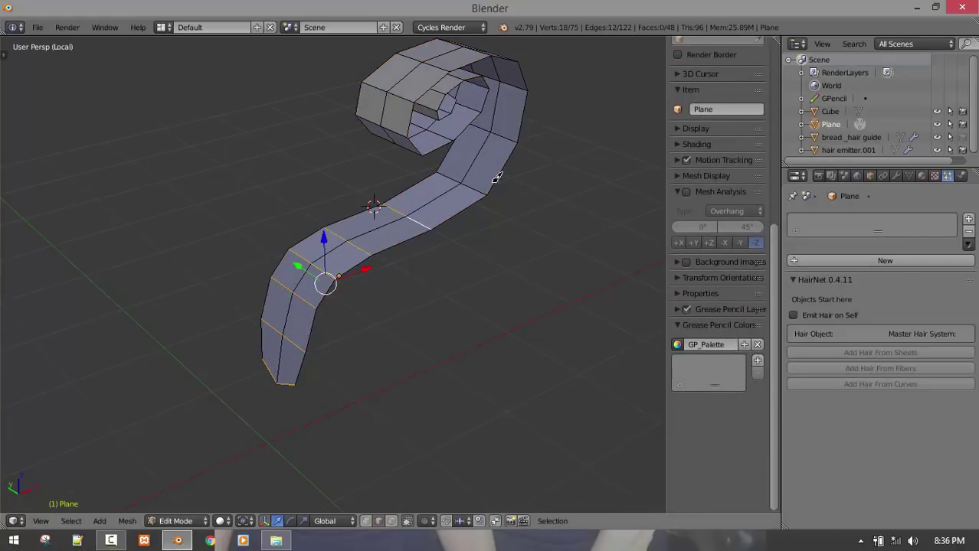
alt+shift+right_click(479, 178)
alt+shift+right_click(514, 129)
alt+shift+right_click(517, 83)
Add the crosswise edge loops over the spiral's top and around its inner coil to the selection
middle_drag(504, 96, 551, 153)
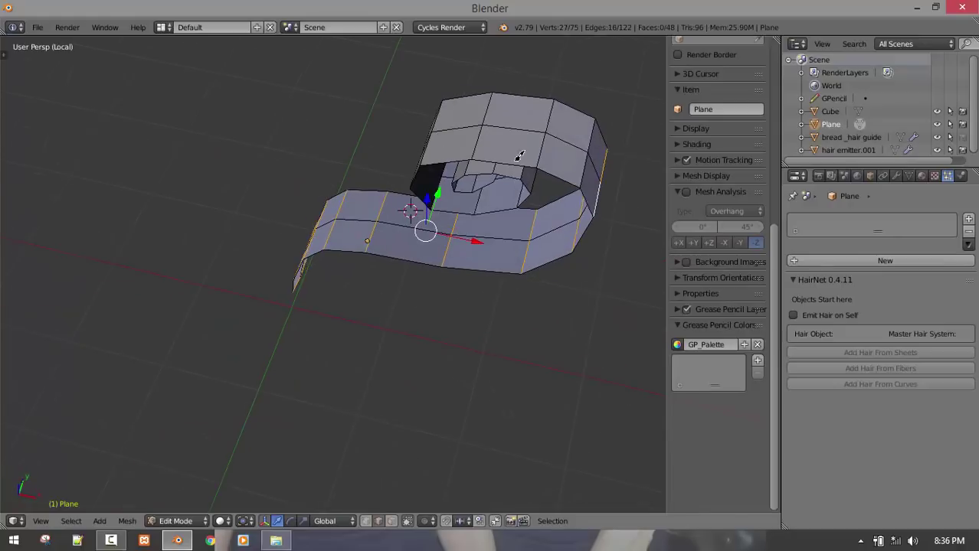
alt+shift+right_click(590, 157)
alt+shift+right_click(545, 138)
alt+shift+right_click(484, 143)
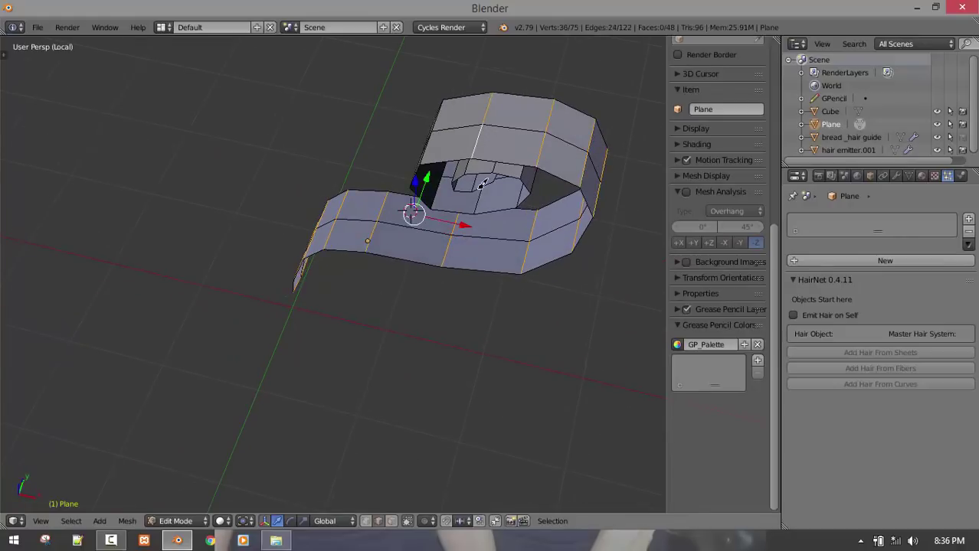
middle_drag(480, 188, 487, 181)
alt+shift+right_click(481, 166)
alt+shift+right_click(517, 139)
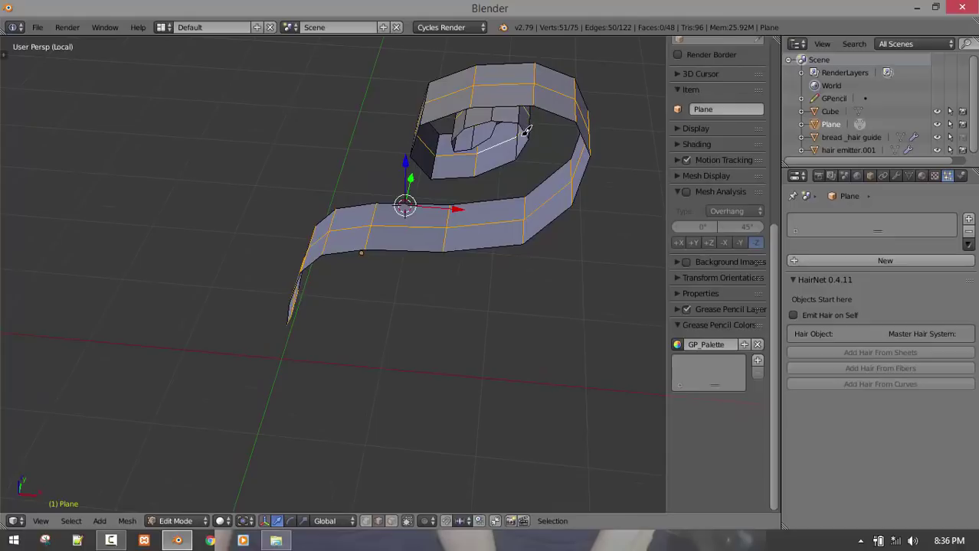
alt+shift+right_click(526, 130)
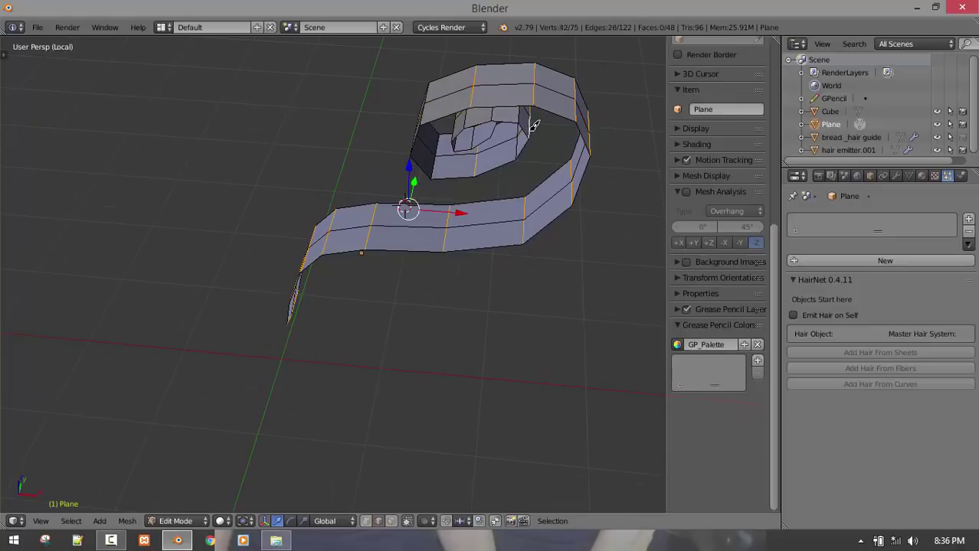
middle_drag(467, 121, 471, 67)
alt+shift+right_click(482, 116)
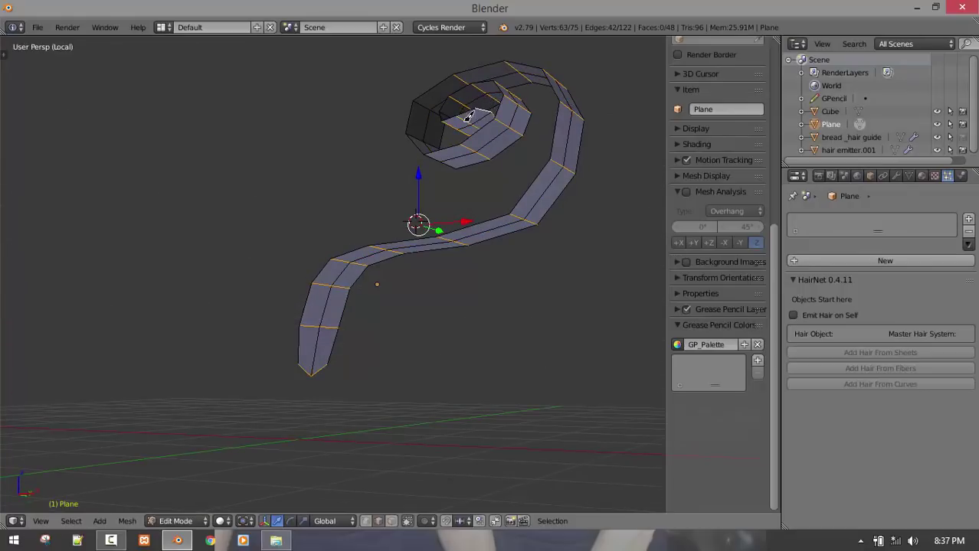
Add the spiral's remaining crosswise edge loops to the selection, mark the selected edges as seams, and clear the selection
middle_drag(468, 117, 458, 135)
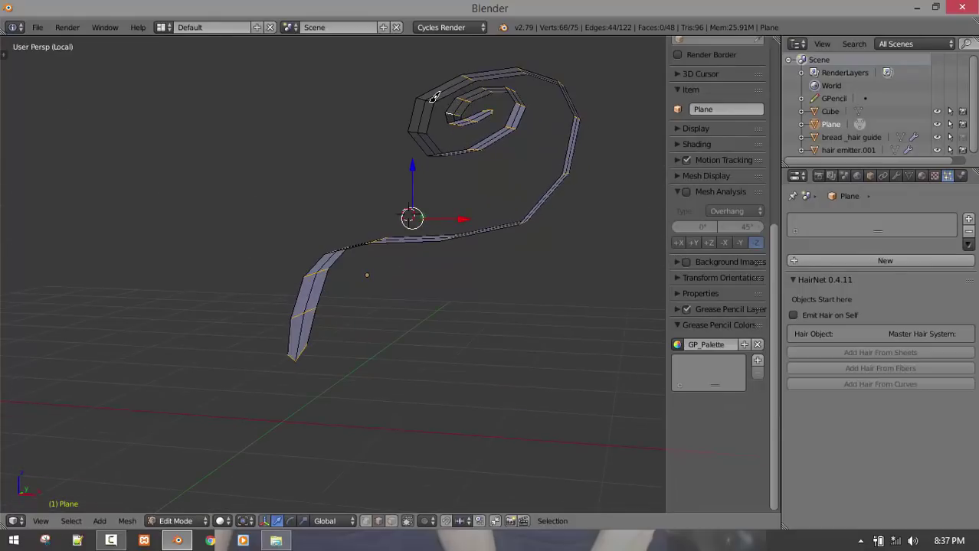
alt+shift+right_click(434, 111)
middle_drag(431, 166, 551, 158)
alt+shift+right_click(442, 157)
key(ctrl+e)
click(550, 158)
key(a)
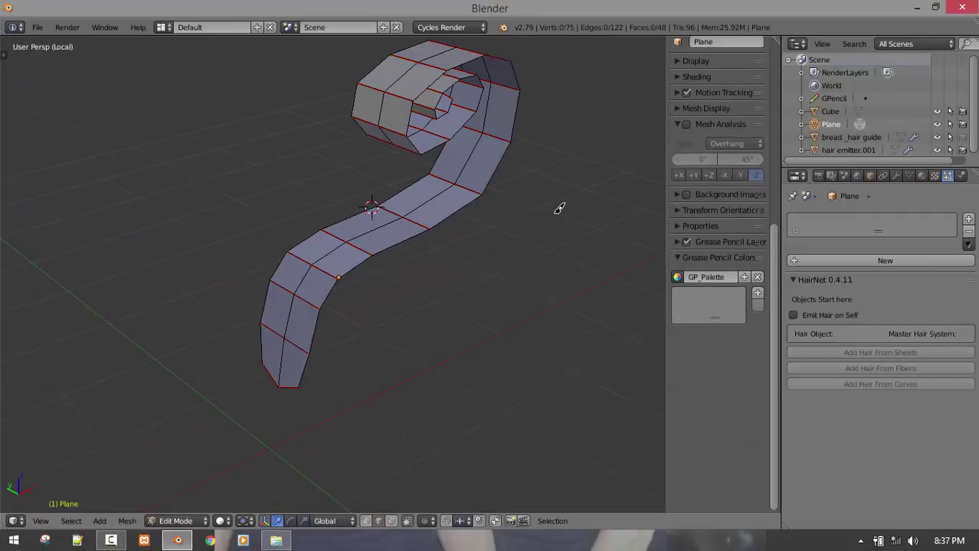
Return the curled strip to Object Mode and exit local view so the whole scene is shown
key(n)
middle_drag(394, 274, 377, 295)
key(Tab)
key(KP_Divide)
scroll(386, 287, down, 2)
scroll(373, 308, up, 2)
scroll(377, 295, up, 1)
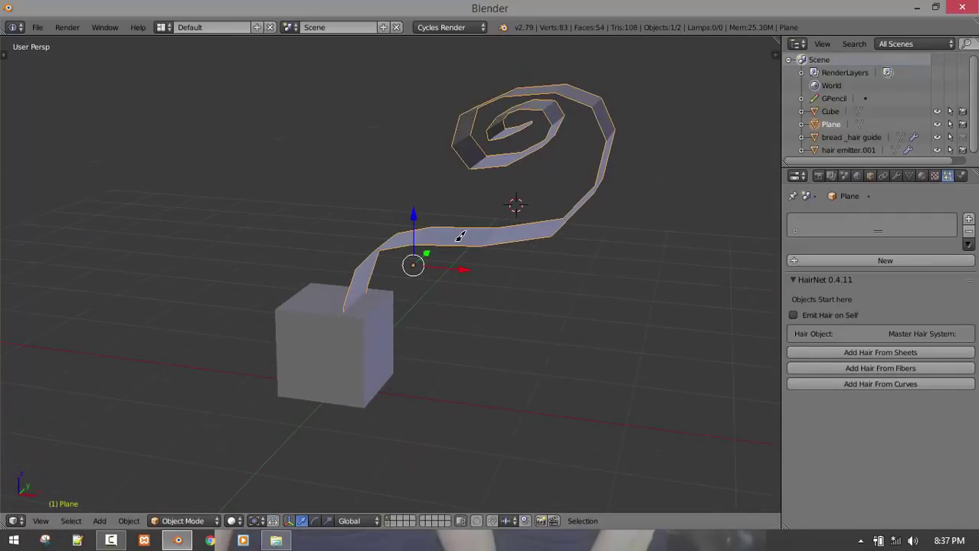
Select both the cube and the curled strip and apply their object transforms
key(a)
key(a)
key(ctrl+a)
click(609, 262)
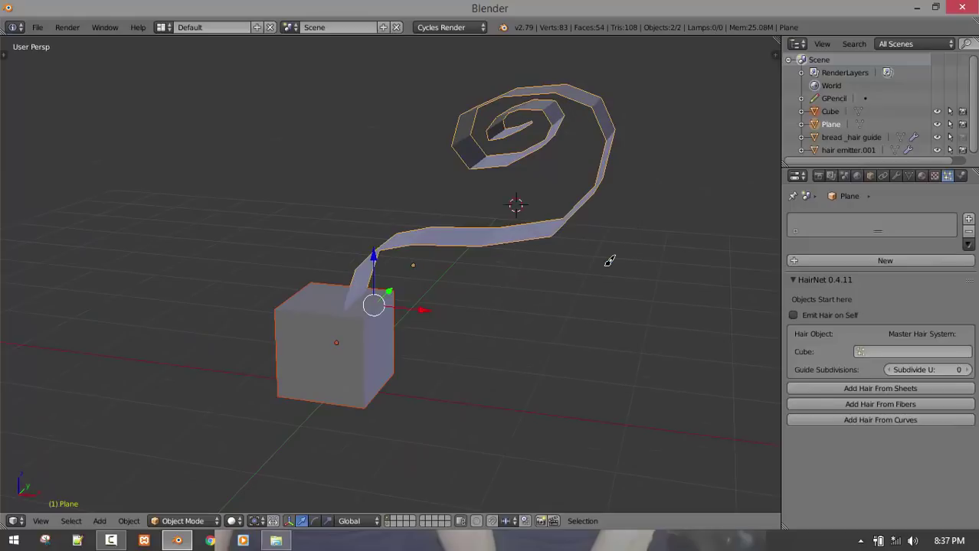
key(KP_1)
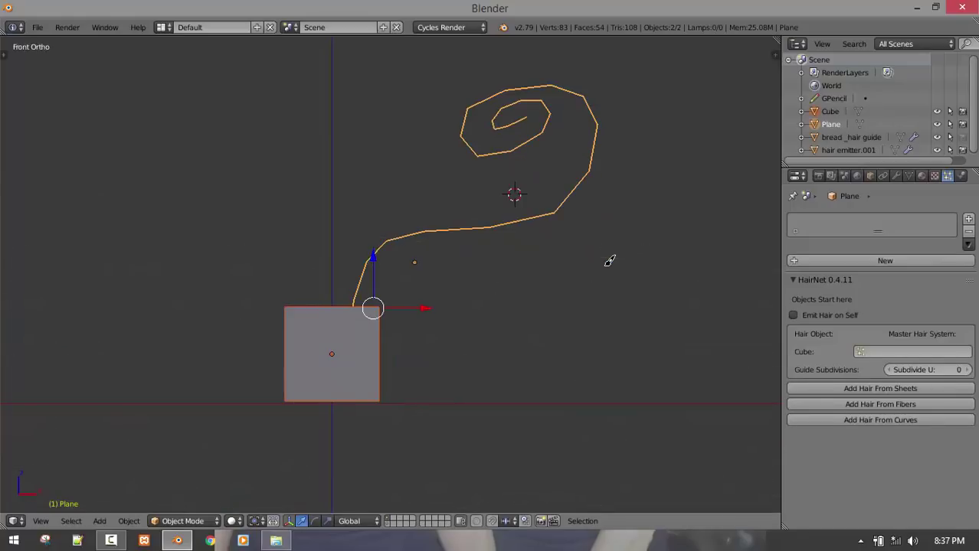
key(ctrl+a)
click(611, 263)
middle_drag(569, 286, 542, 308)
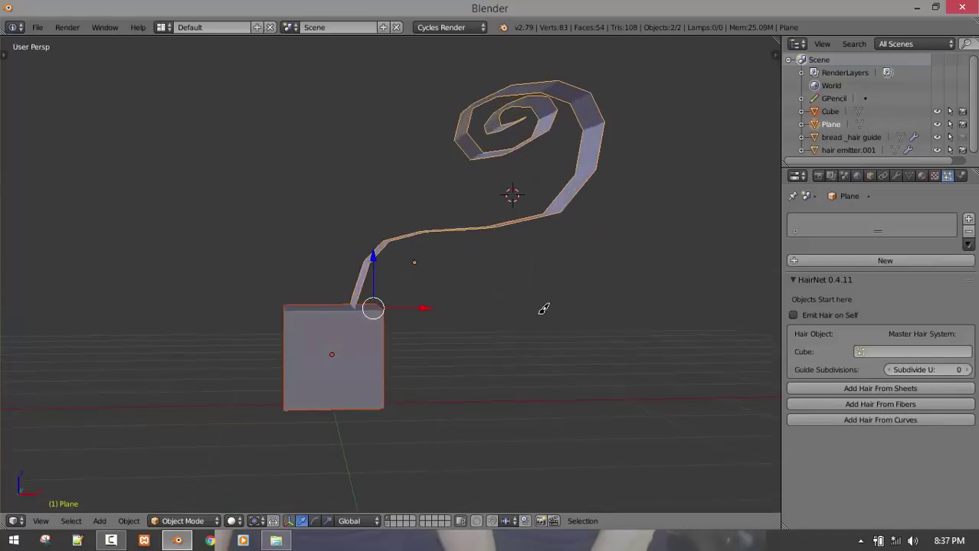
Set the origins of the cube and the strip with Origin to Geometry
key(ctrl+shift+alt+c)
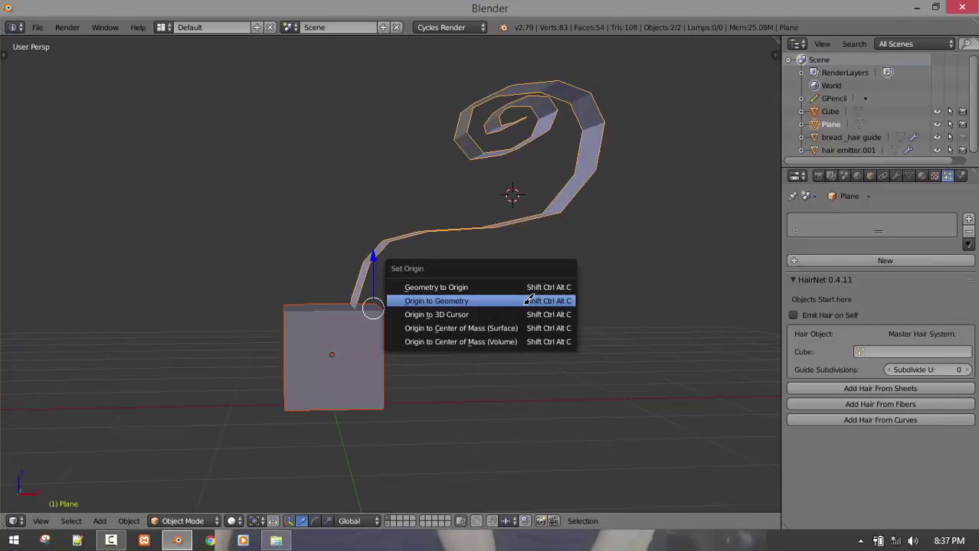
click(522, 301)
key(KP_1)
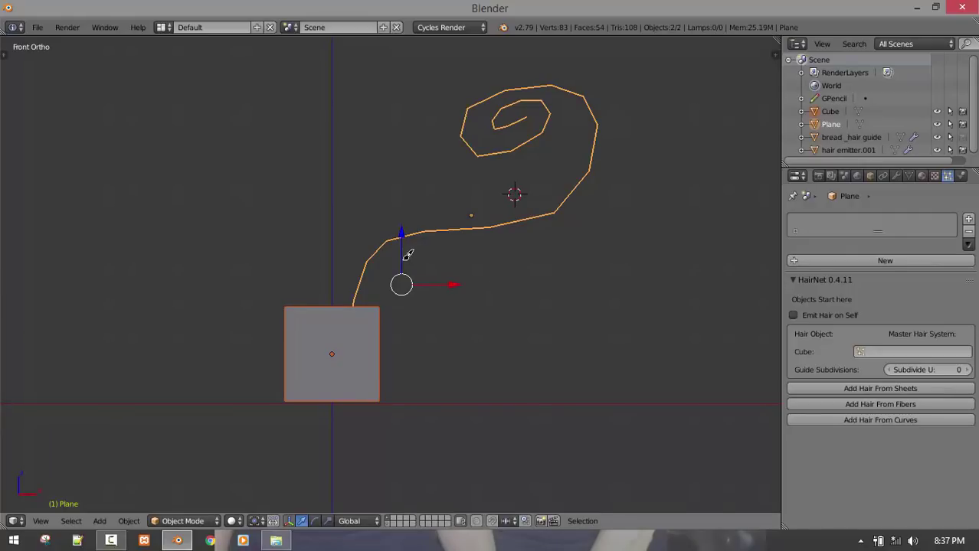
Select the strip with the cube as active object and try HairNet's Add Hair From Sheets on them
key(a)
middle_drag(408, 255, 433, 264)
right_click(502, 211)
key(KP_1)
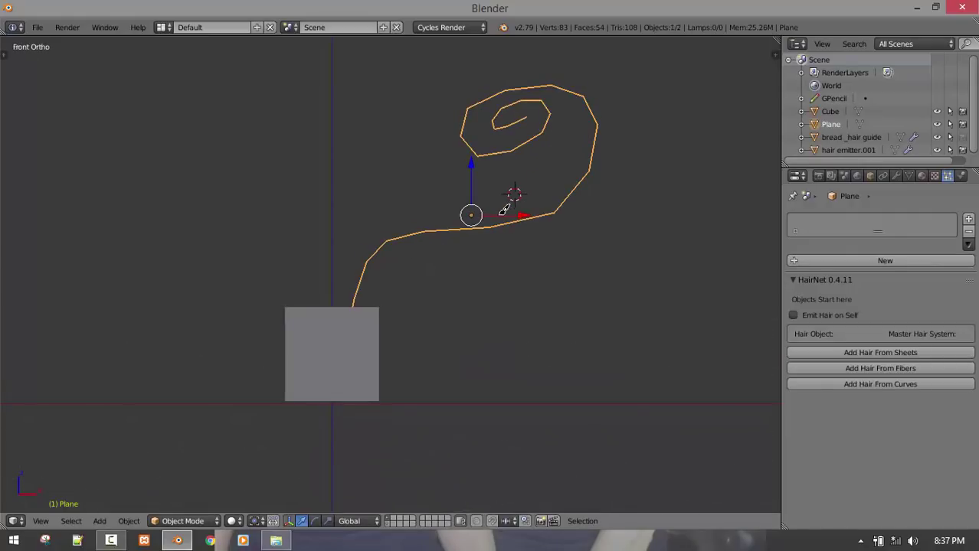
middle_drag(504, 209, 515, 236)
key(KP_1)
mouse_move(508, 240)
middle_down()
mouse_move(477, 251)
mouse_move(520, 232)
middle_up()
key(KP_1)
key(KP_1)
shift+right_click(350, 311)
middle_drag(349, 310, 456, 349)
mouse_move(396, 391)
middle_down()
mouse_move(407, 363)
mouse_move(399, 392)
middle_up()
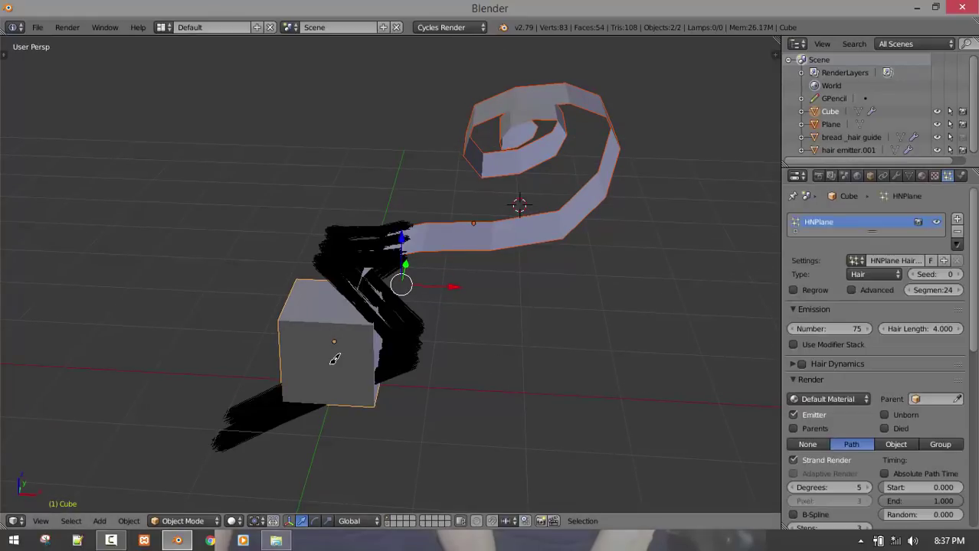
Set the display steps of the cube's HNPlane hair to 6
middle_drag(333, 358, 406, 337)
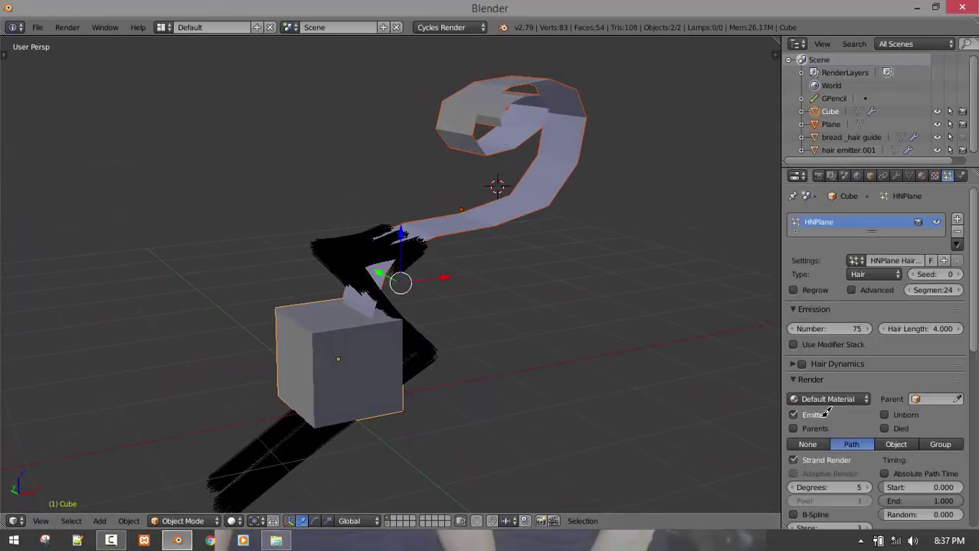
scroll(825, 335, down, 7)
click(826, 350)
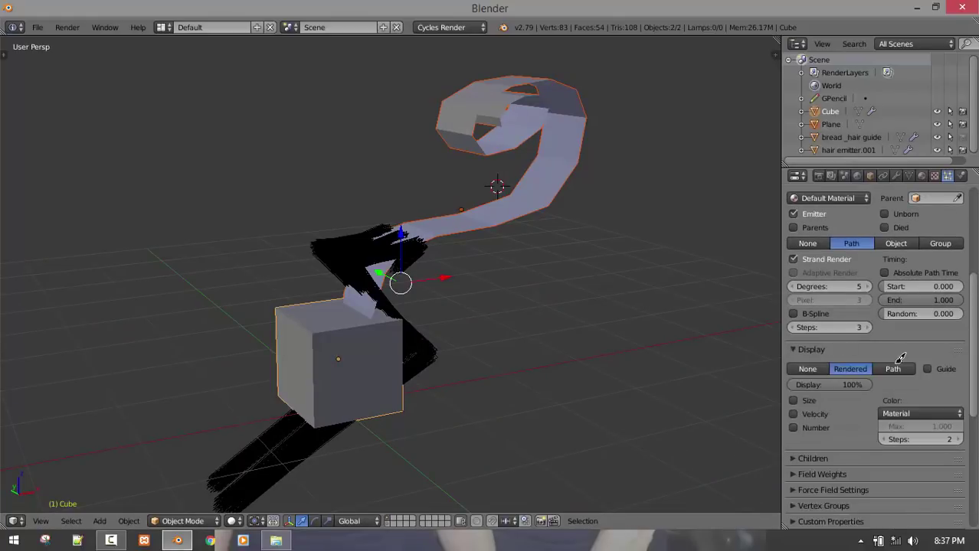
click(958, 439)
click(958, 439)
click(958, 439)
click(958, 439)
middle_drag(775, 427, 551, 386)
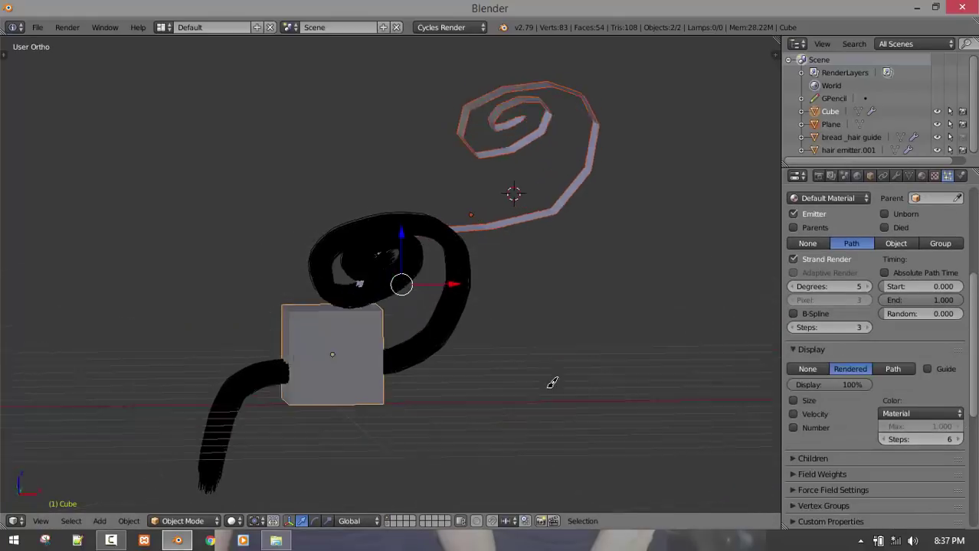
Clear the object selection and remove the HNPlane particle system from the cube
key(a)
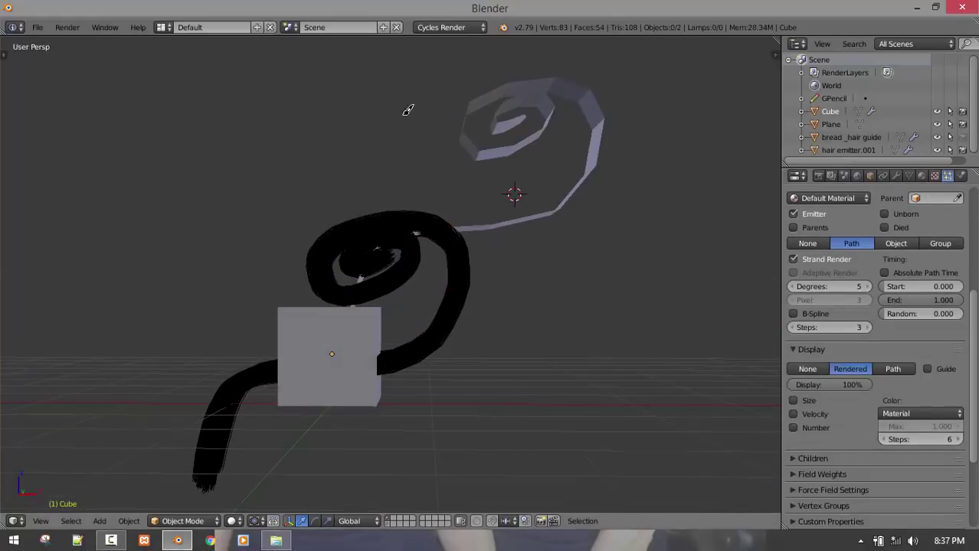
middle_drag(438, 197, 439, 255)
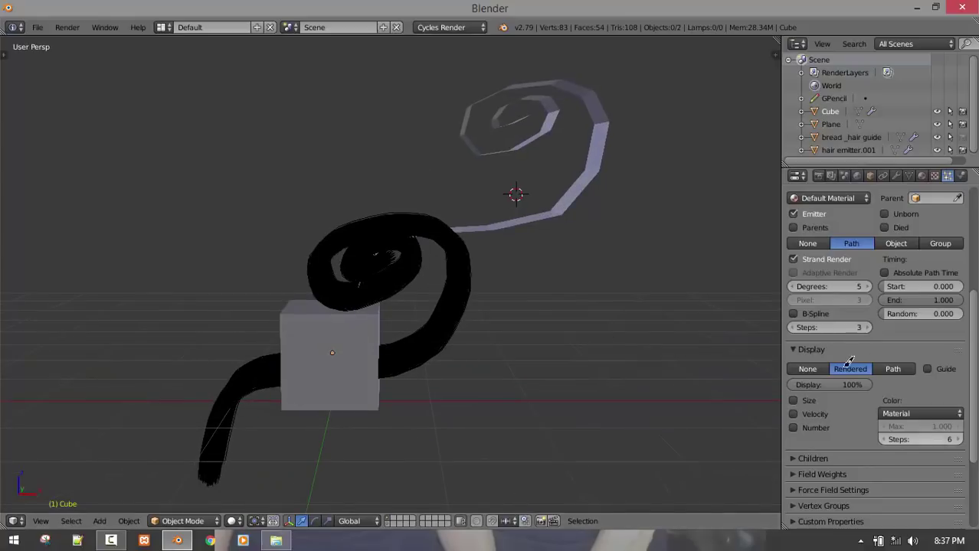
scroll(863, 414, up, 3)
middle_drag(404, 286, 418, 335)
scroll(835, 322, up, 4)
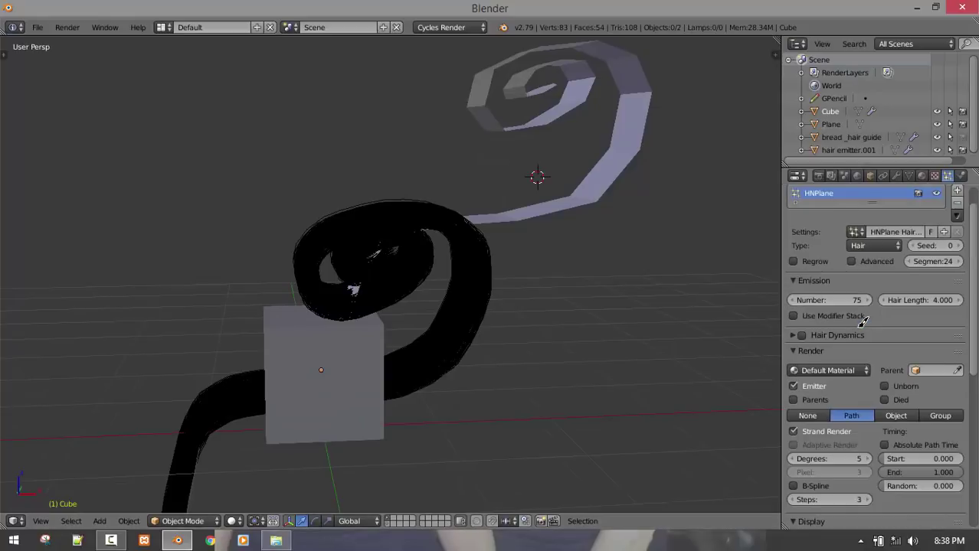
click(957, 229)
scroll(401, 310, down, 3)
key(KP_1)
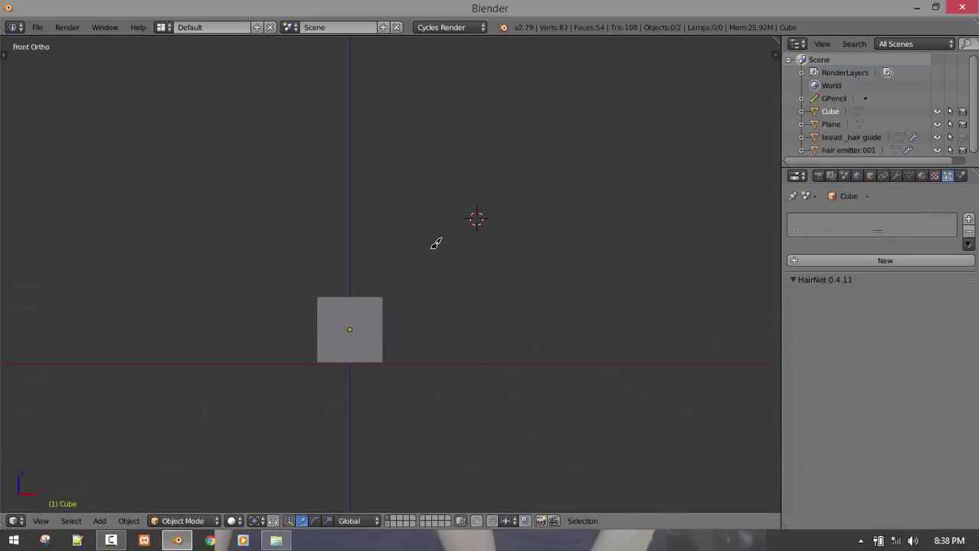
Select the cube and snap the 3D cursor to it with Cursor to Selected
middle_drag(436, 243, 461, 308)
right_click(327, 328)
scroll(371, 339, up, 3)
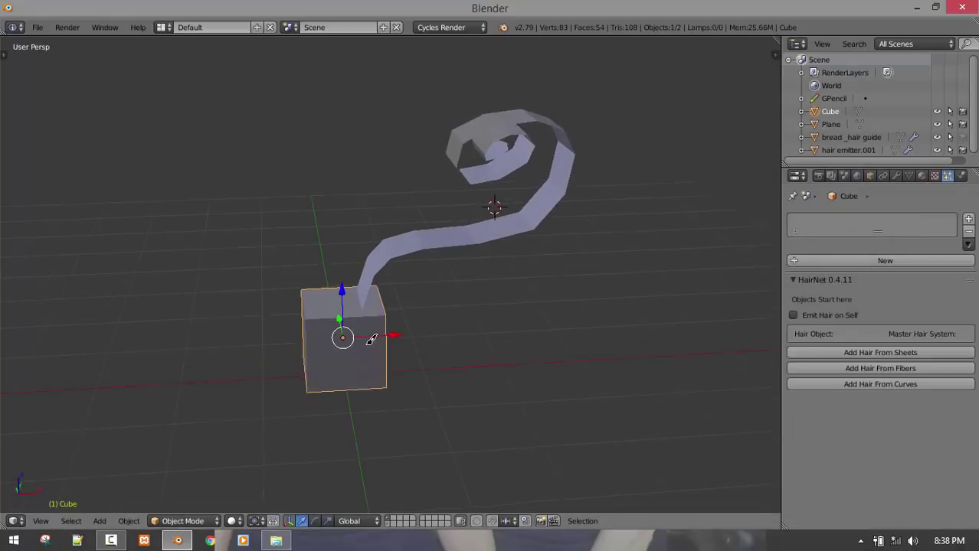
key(shift+s)
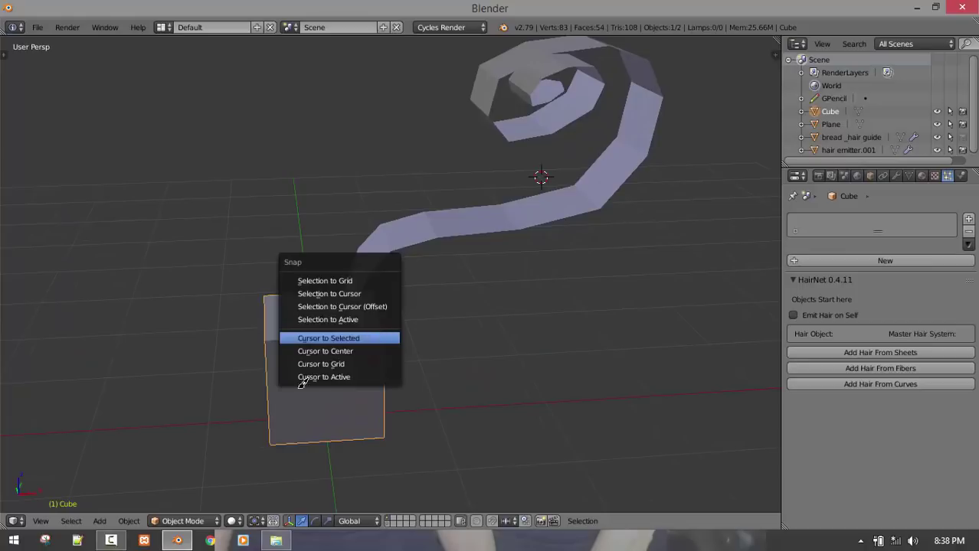
click(356, 337)
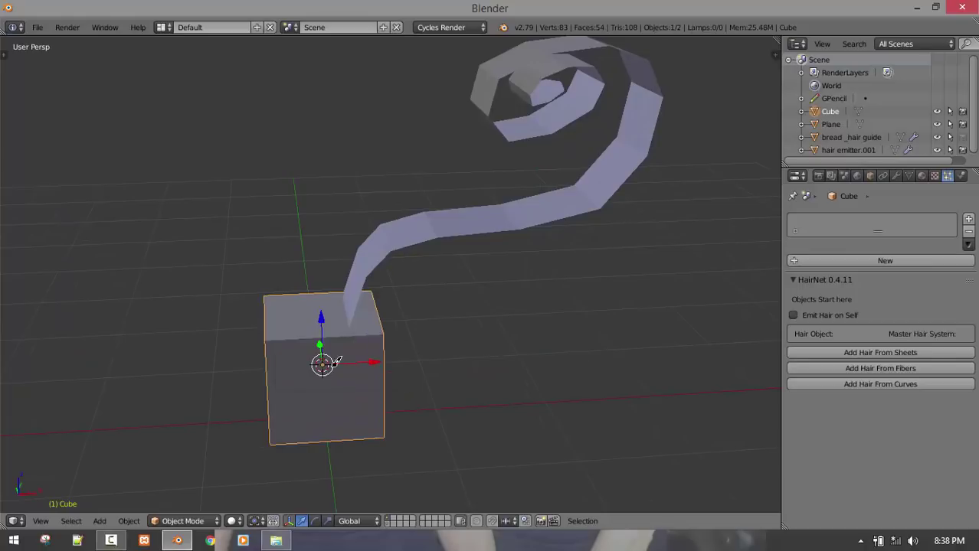
Select the curled strip and set its origin to the 3D cursor at the cube's centre
right_click(491, 229)
key(ctrl+alt+shift+c)
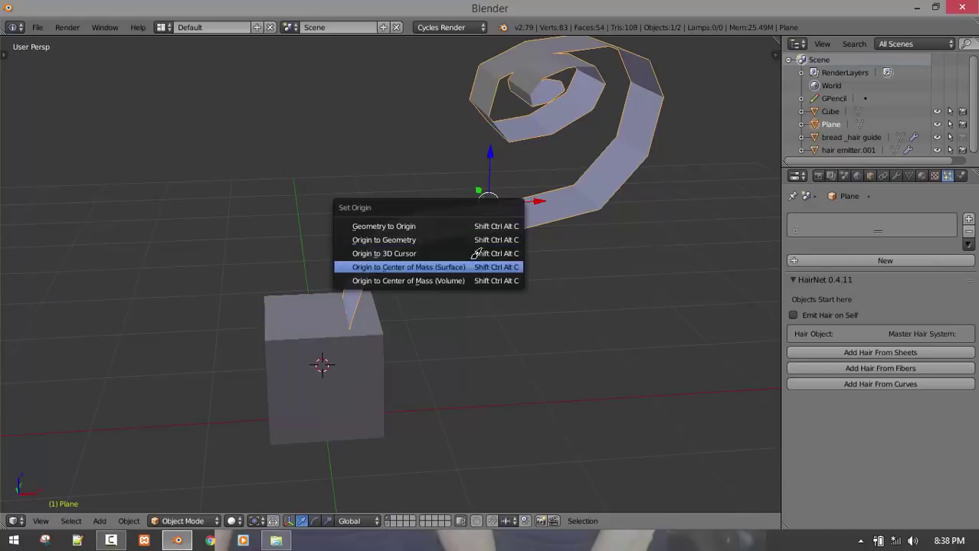
click(474, 252)
Try rotating the strip around its origin in the front orthographic view
key(KP_1)
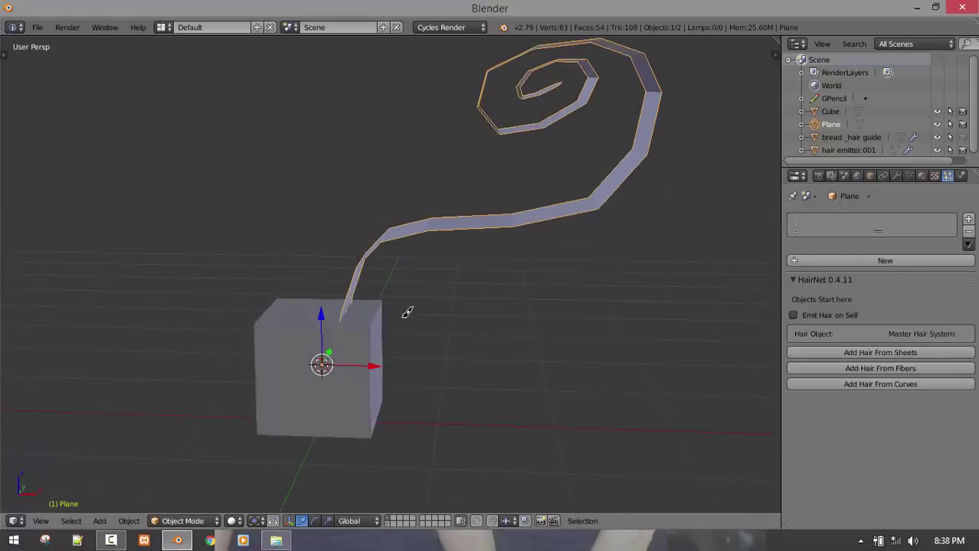
key(KP_5)
key(r)
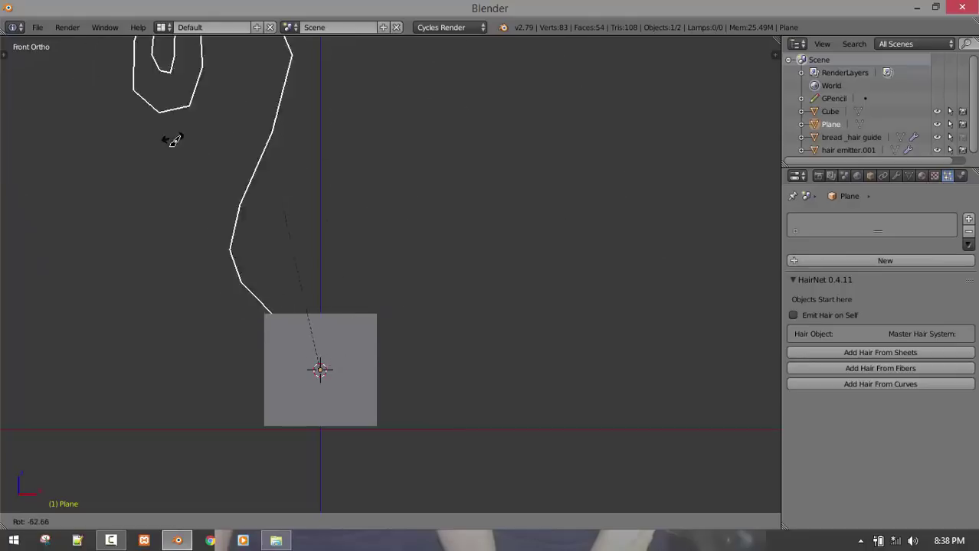
click(404, 193)
key(r)
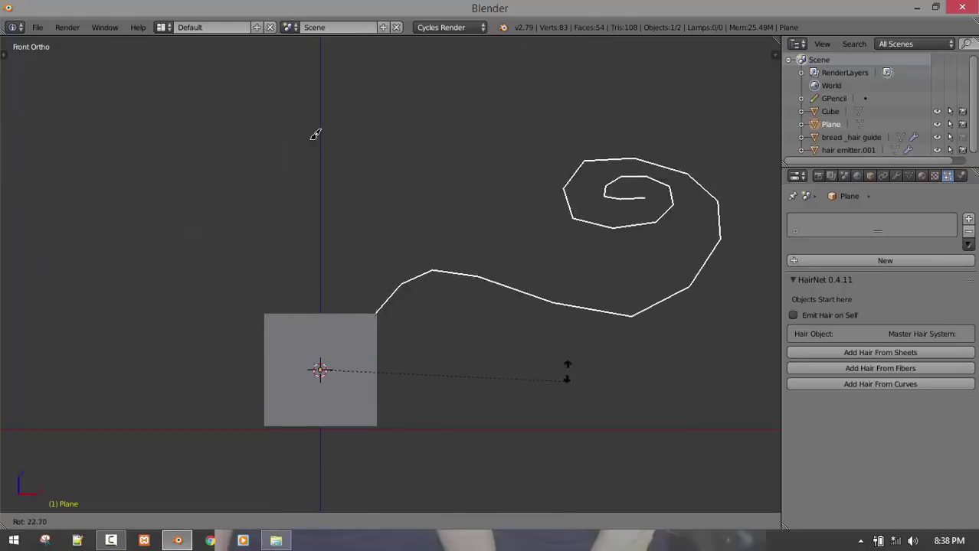
click(452, 251)
Select the strip with the cube as active object and generate hair with HairNet's Add Hair From Sheets
scroll(459, 253, down, 3)
middle_drag(459, 253, 441, 293)
shift+right_click(394, 343)
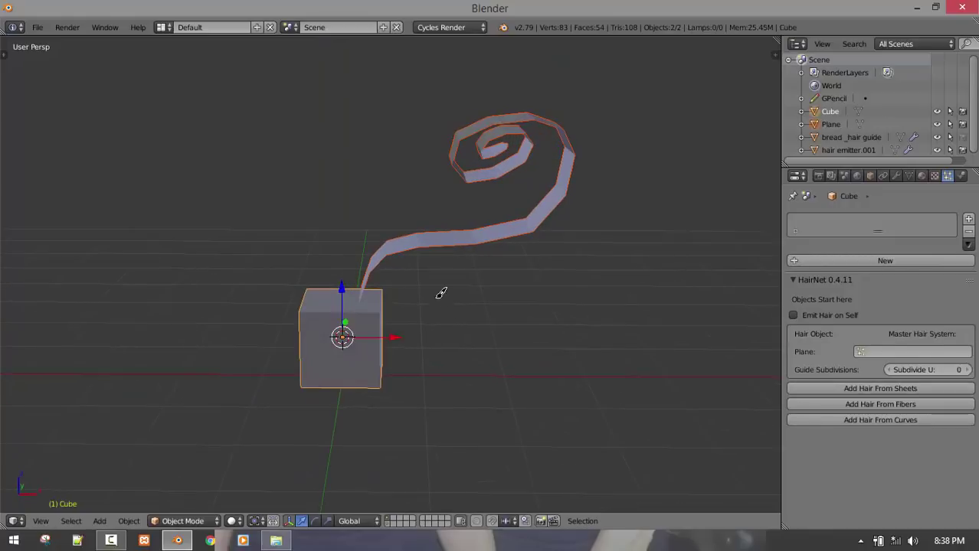
middle_drag(498, 277, 546, 175)
right_click(550, 219)
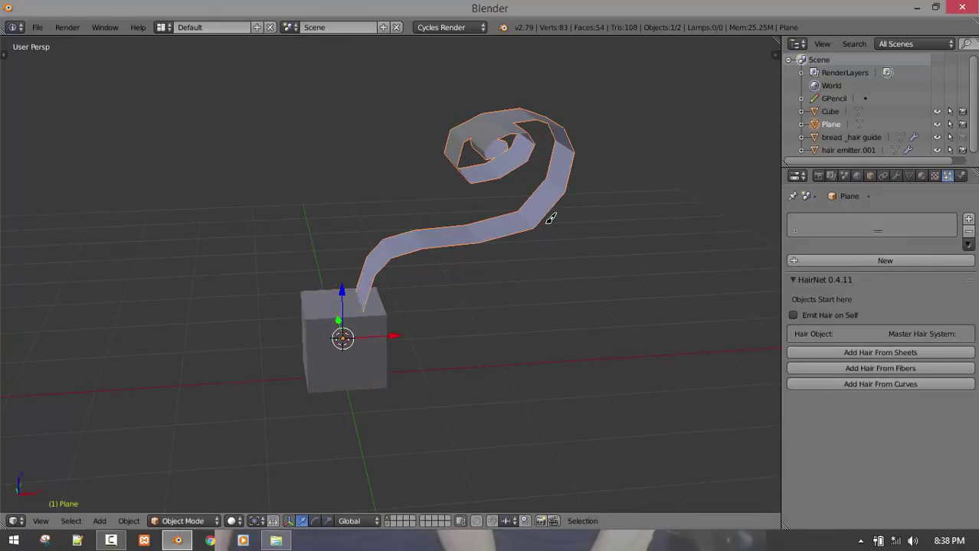
shift+right_click(333, 371)
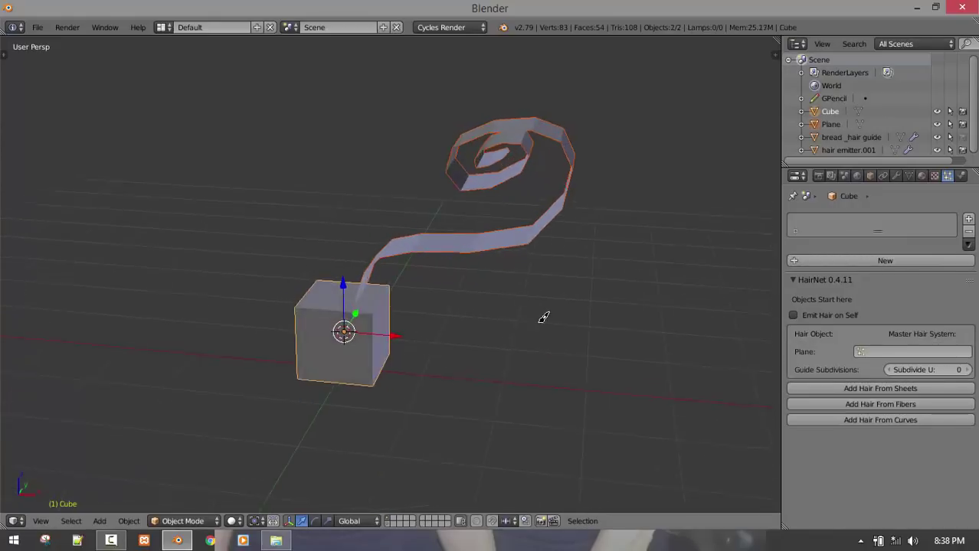
scroll(541, 316, up, 4)
click(922, 386)
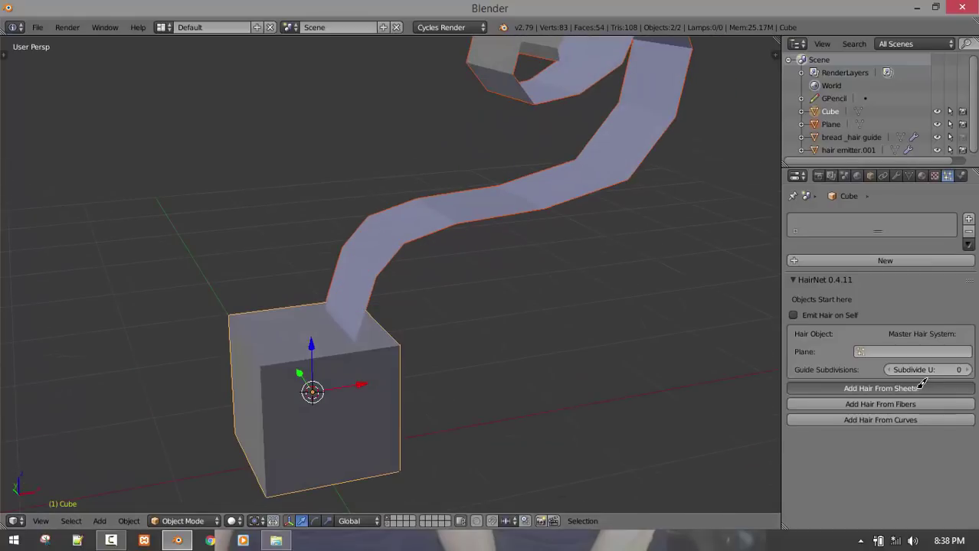
Set the display steps of the newly generated hair to 6
scroll(487, 332, down, 4)
scroll(893, 445, down, 9)
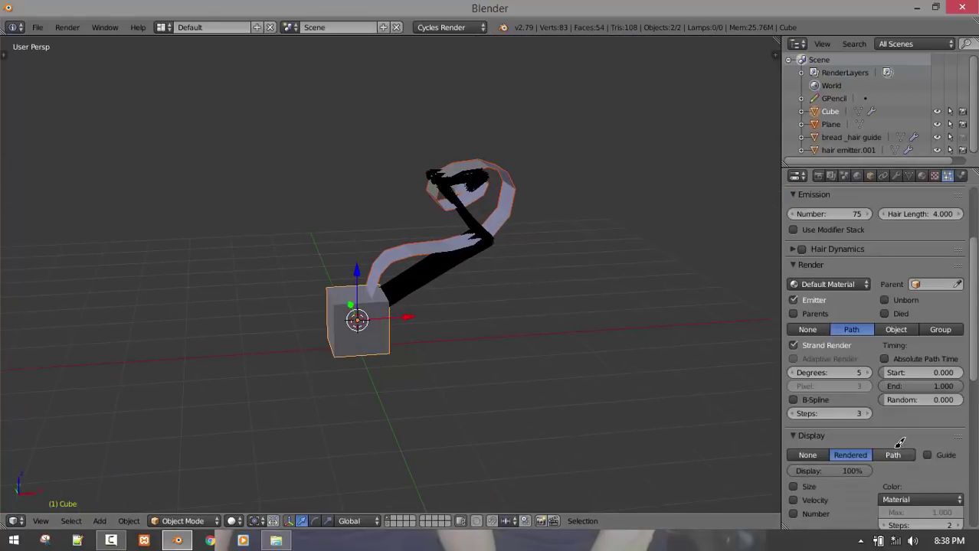
click(958, 381)
click(958, 382)
click(959, 380)
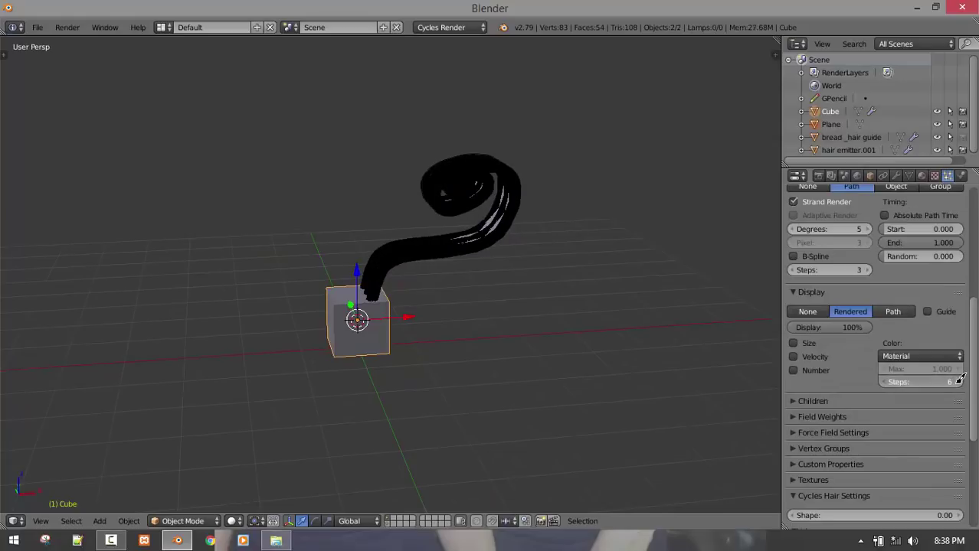
click(883, 381)
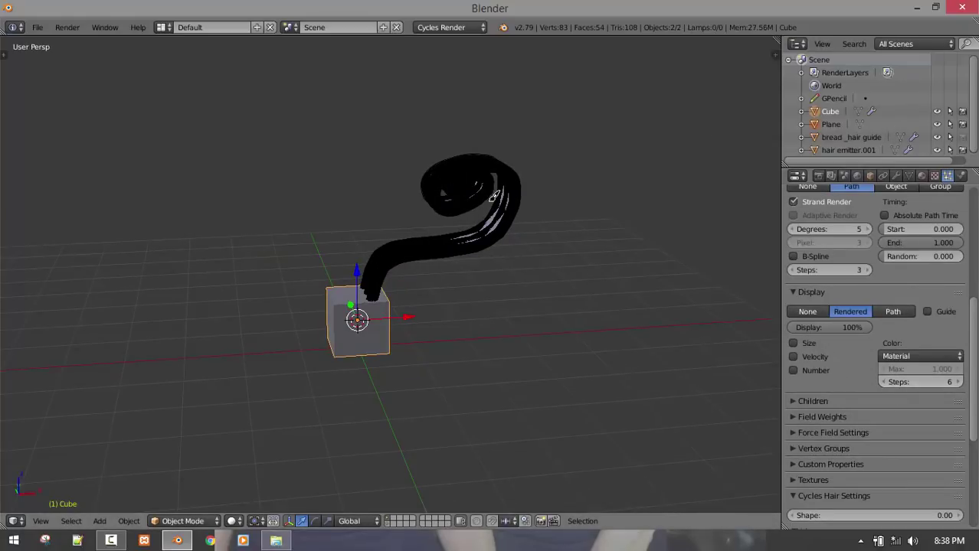
Select the guide strip in wireframe shading, hide it, and return to solid shading
key(z)
right_click(504, 227)
key(h)
key(z)
key(KP_1)
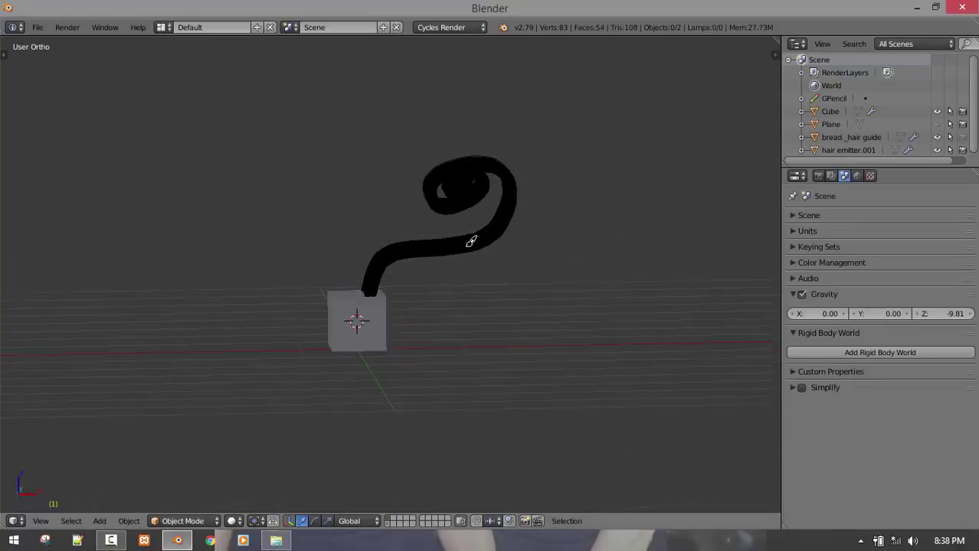
Examine the curled hair strands on the cube from several angles and select the cube
mouse_move(453, 253)
middle_down()
mouse_move(616, 278)
mouse_move(513, 280)
mouse_move(529, 282)
middle_up()
scroll(604, 272, up, 3)
scroll(528, 282, down, 3)
middle_drag(445, 276, 429, 80)
middle_drag(426, 187, 410, 280)
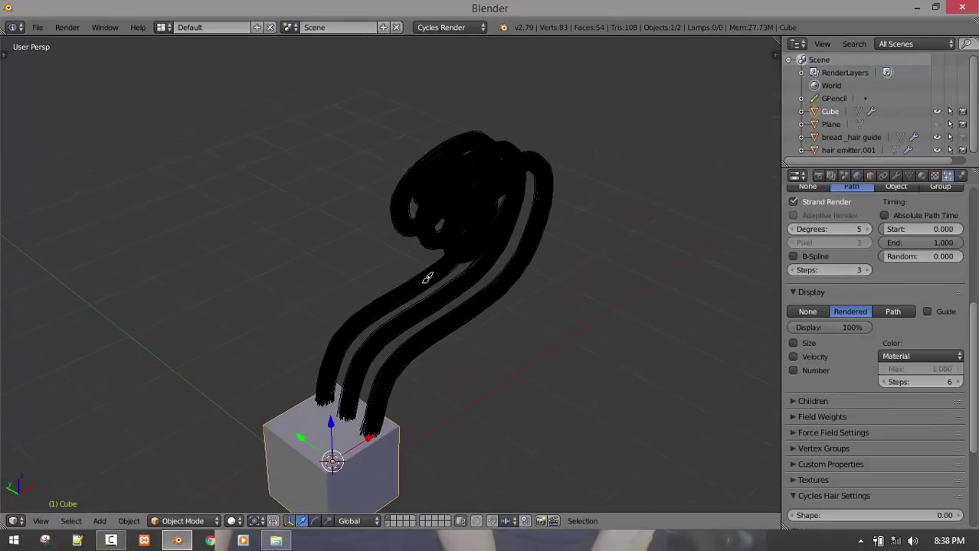
key(KP_1)
middle_drag(376, 343, 389, 373)
middle_drag(517, 319, 595, 236)
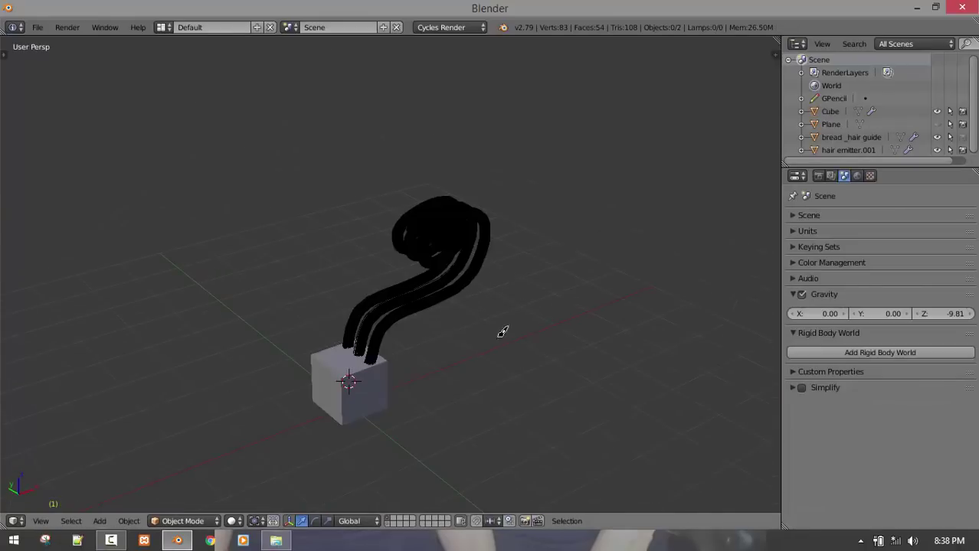
middle_drag(502, 332, 449, 297)
right_click(369, 266)
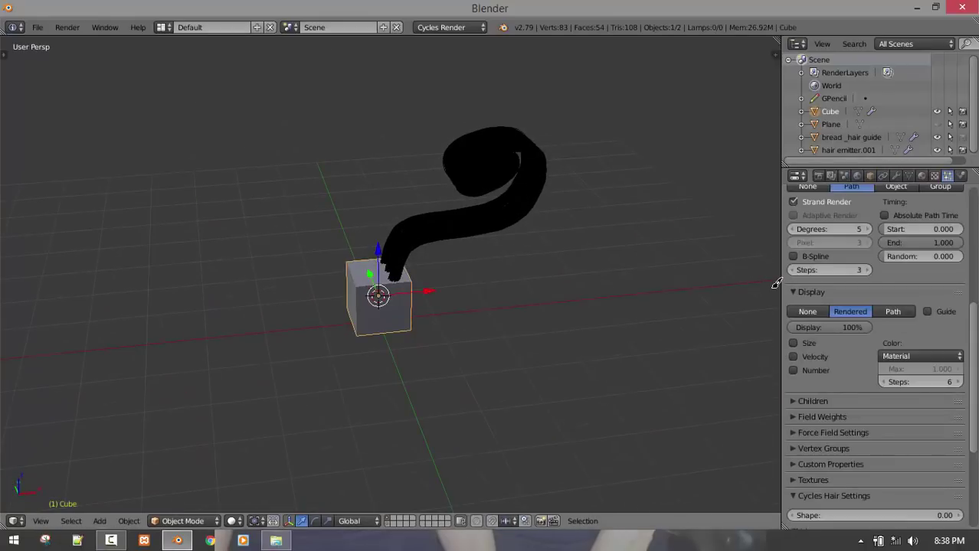
Rename the cube's particle settings to jhmn and its particle system to fgfb
scroll(770, 285, up, 2)
scroll(880, 307, up, 8)
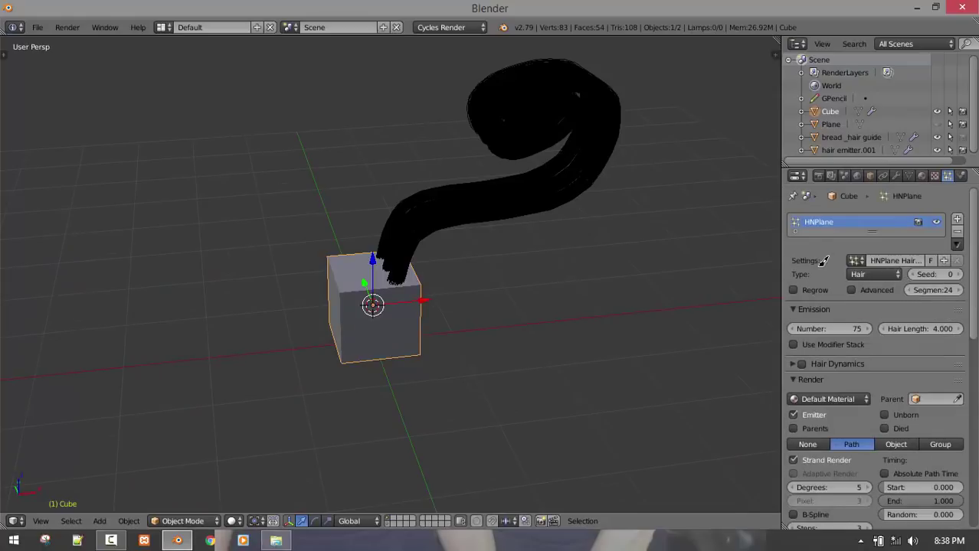
double_click(893, 260)
text(jhmn)
key(Return)
double_click(841, 216)
text(fgf)
key(Return)
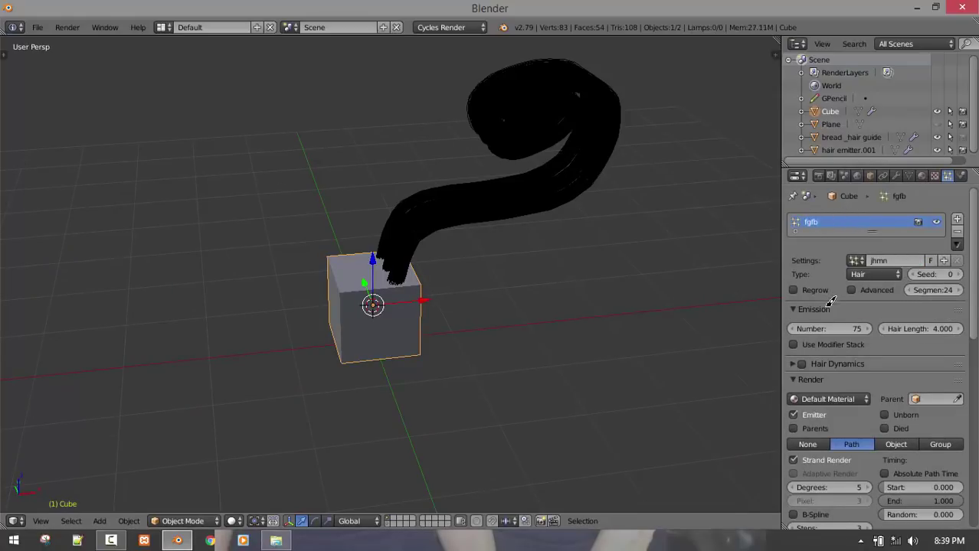
Inspect the cube's guide hairs in Particle Edit mode and return to Object Mode
middle_drag(387, 336, 413, 341)
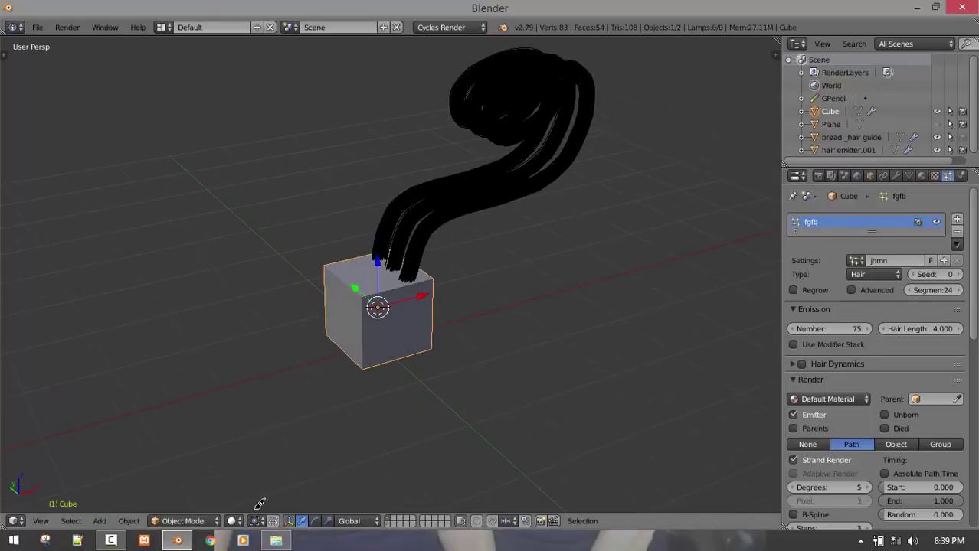
click(182, 521)
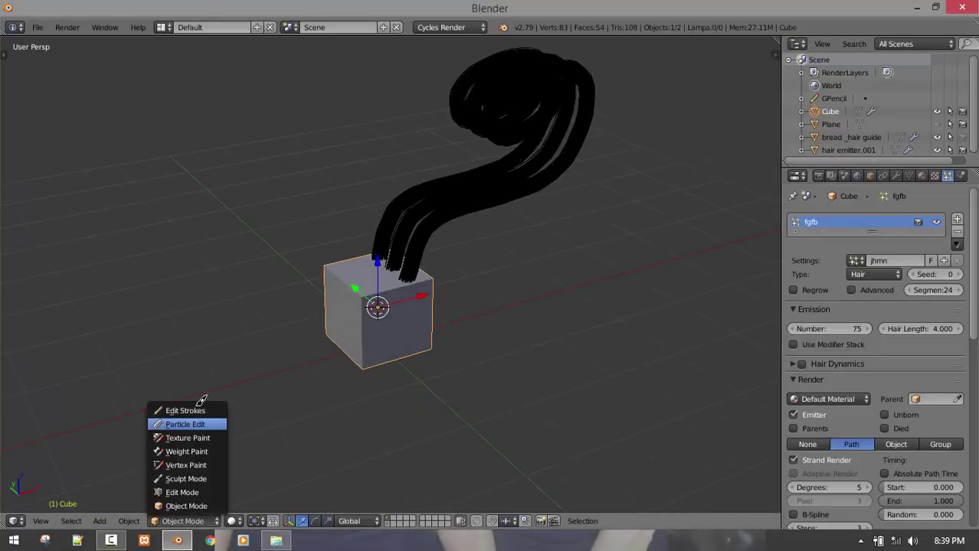
click(188, 424)
key(t)
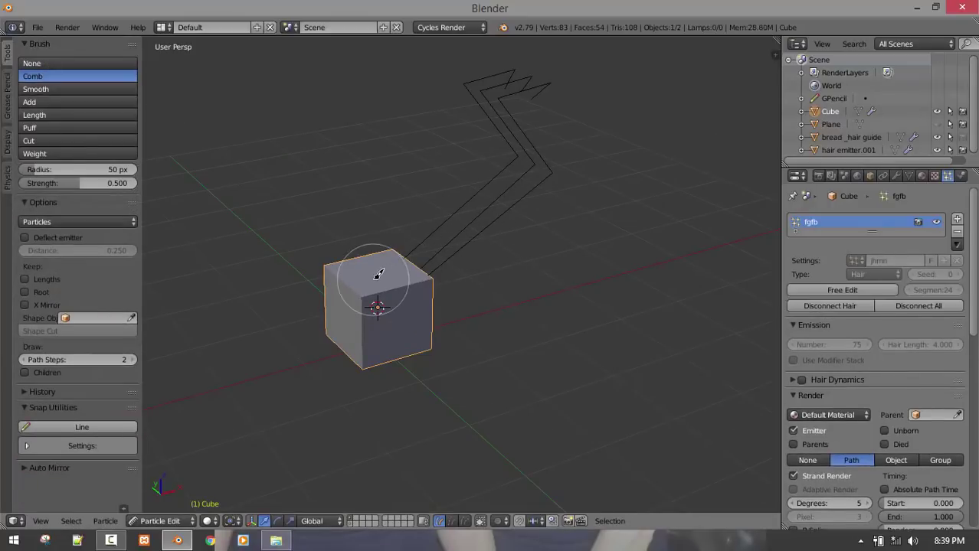
click(201, 521)
click(184, 504)
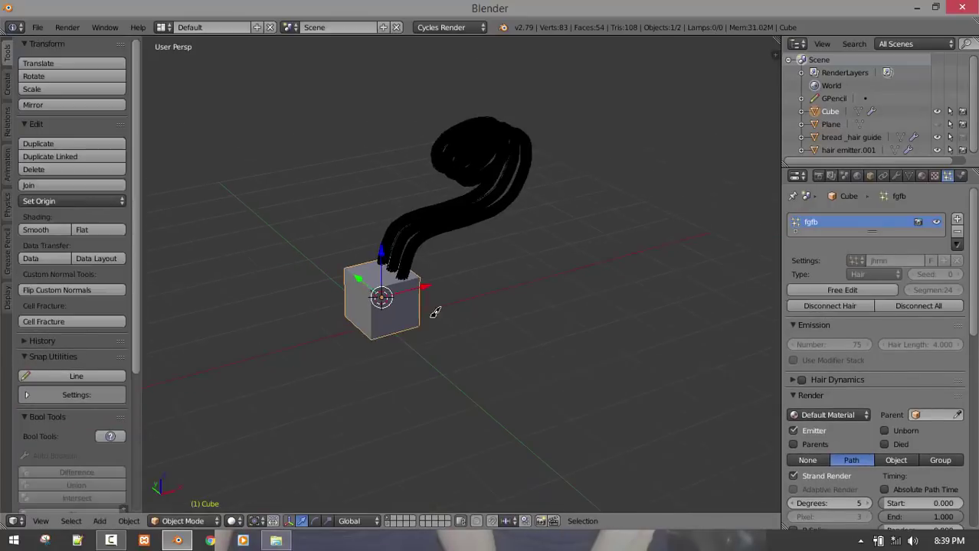
middle_drag(435, 313, 522, 398)
key(t)
key(r)
key(r)
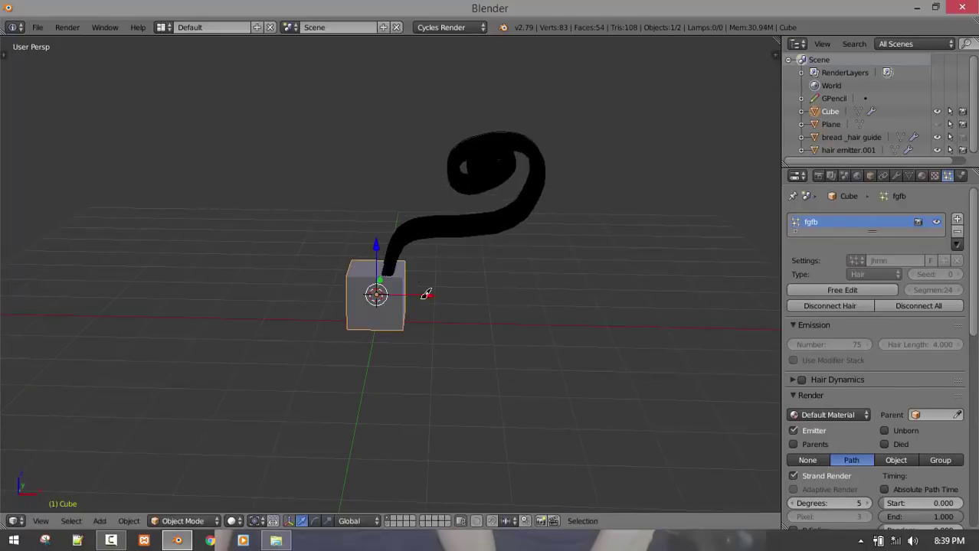
right_click(478, 336)
key(r)
key(r)
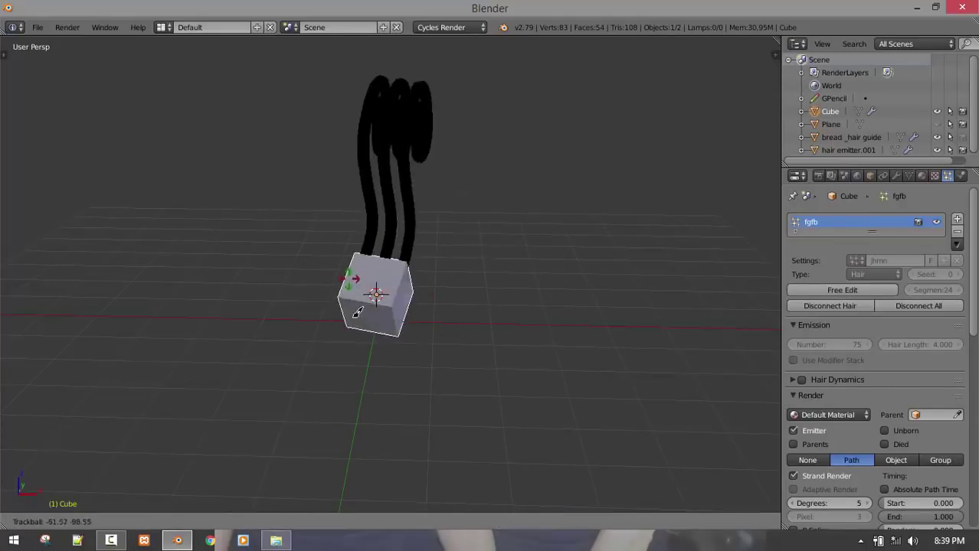
key(r)
right_click(461, 251)
Deselect the cube and examine up close where the three hair strands meet its upper face
middle_drag(289, 345, 413, 341)
scroll(368, 366, up, 2)
key(a)
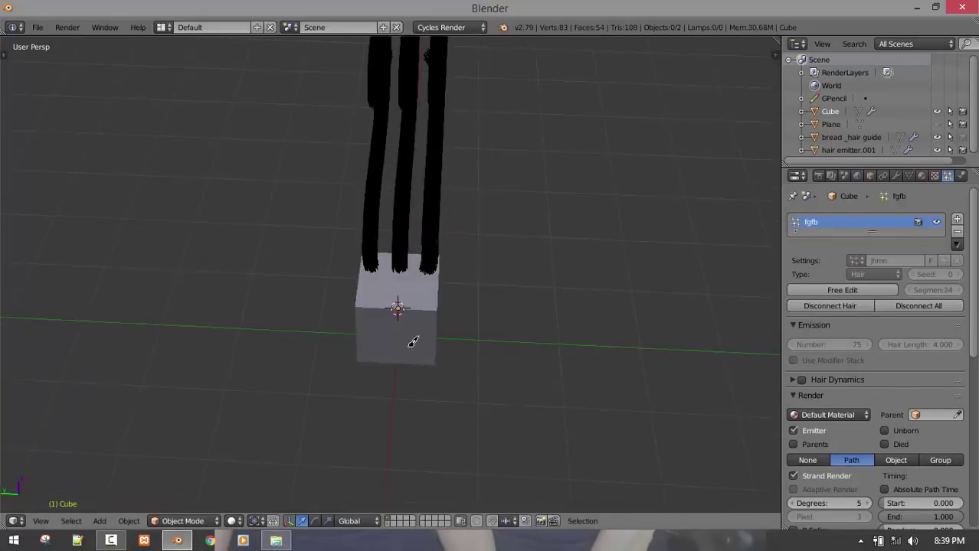
shift+middle_drag(414, 251, 363, 372)
scroll(361, 342, up, 2)
shift+middle_drag(383, 414, 364, 326)
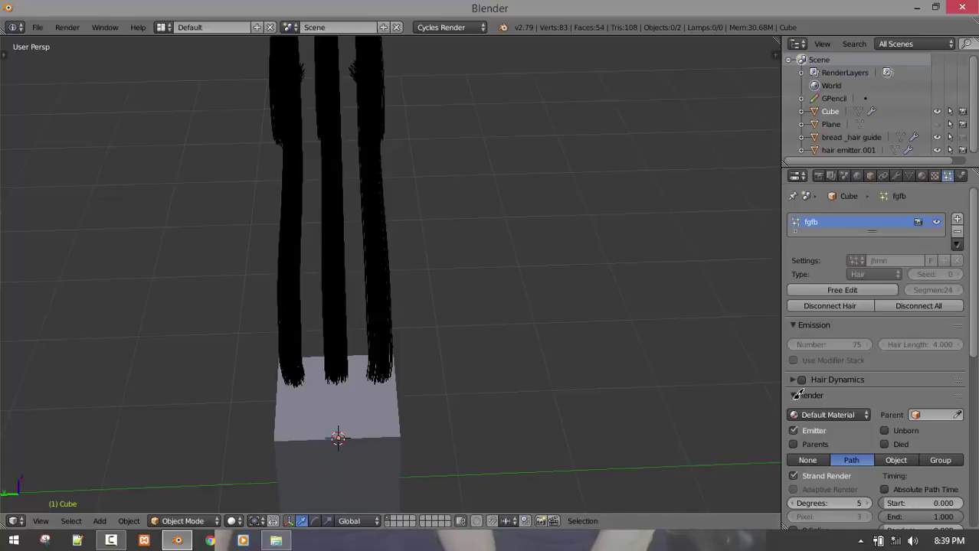
Try Interpolated children on the cube's hair and switch back to Simple
scroll(843, 416, down, 10)
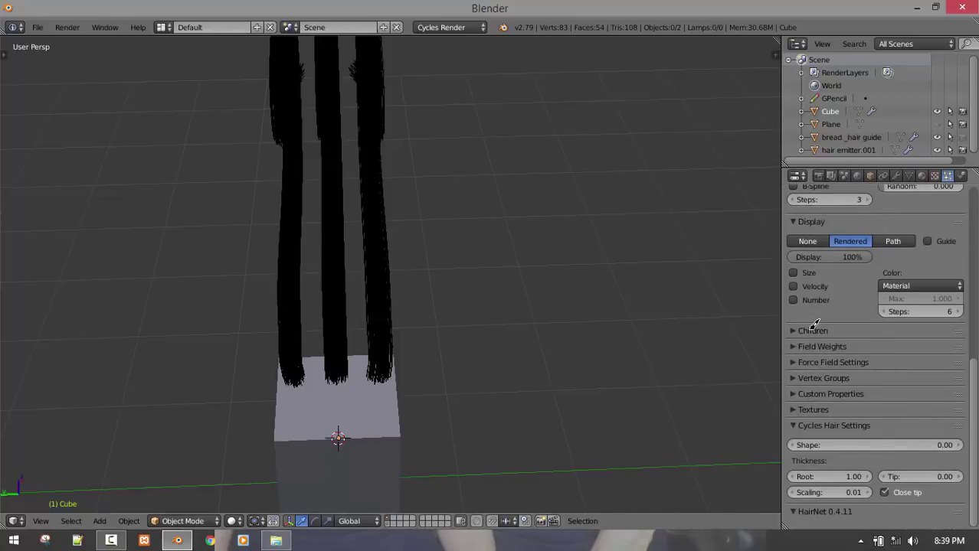
click(814, 329)
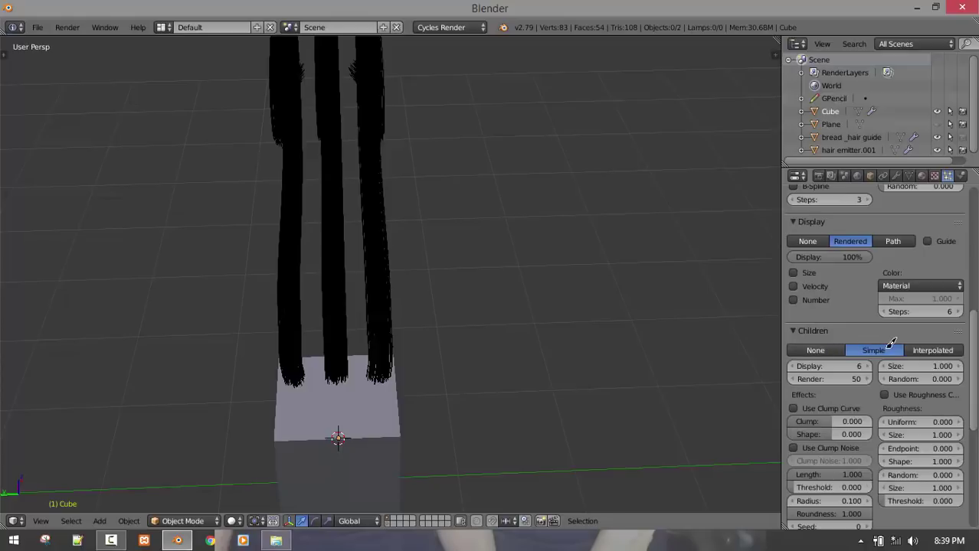
middle_drag(393, 349, 452, 377)
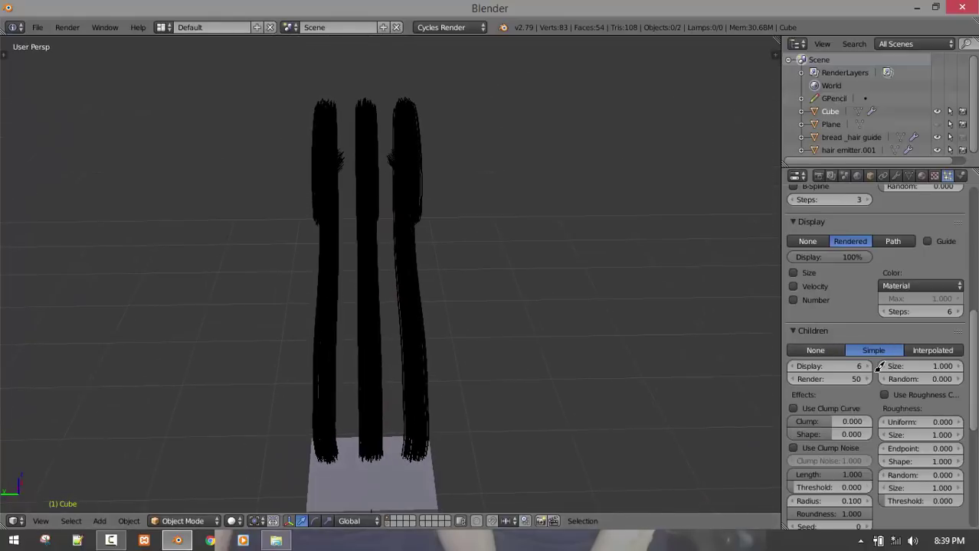
click(932, 350)
mouse_move(485, 338)
middle_down()
mouse_move(428, 389)
mouse_move(450, 342)
mouse_move(549, 362)
mouse_move(476, 373)
mouse_move(284, 329)
mouse_move(448, 350)
mouse_move(475, 331)
middle_up()
click(885, 362)
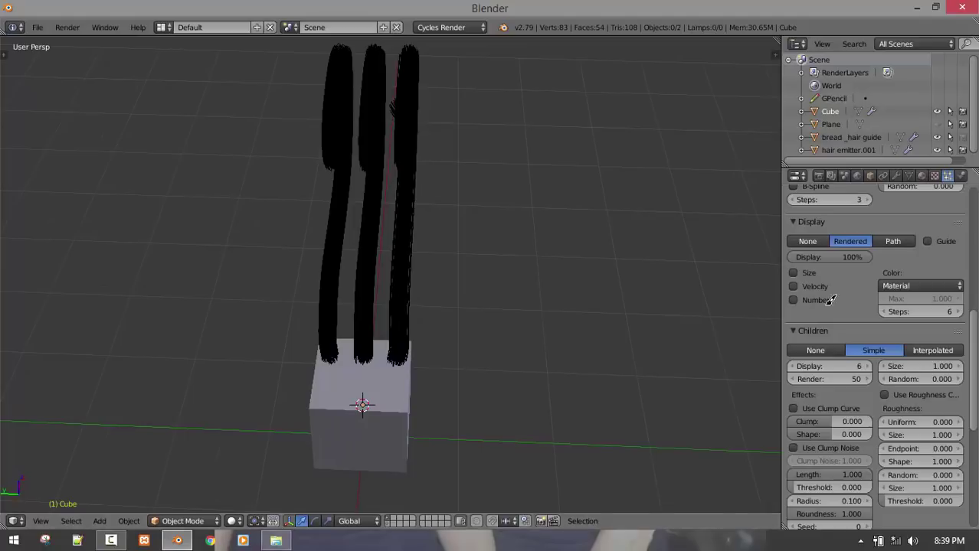
Examine the gaps between the three hair strands on the cube from several angles and distances
mouse_move(521, 314)
middle_down()
mouse_move(452, 302)
mouse_move(468, 323)
mouse_move(429, 307)
mouse_move(462, 330)
mouse_move(463, 301)
mouse_move(483, 354)
middle_up()
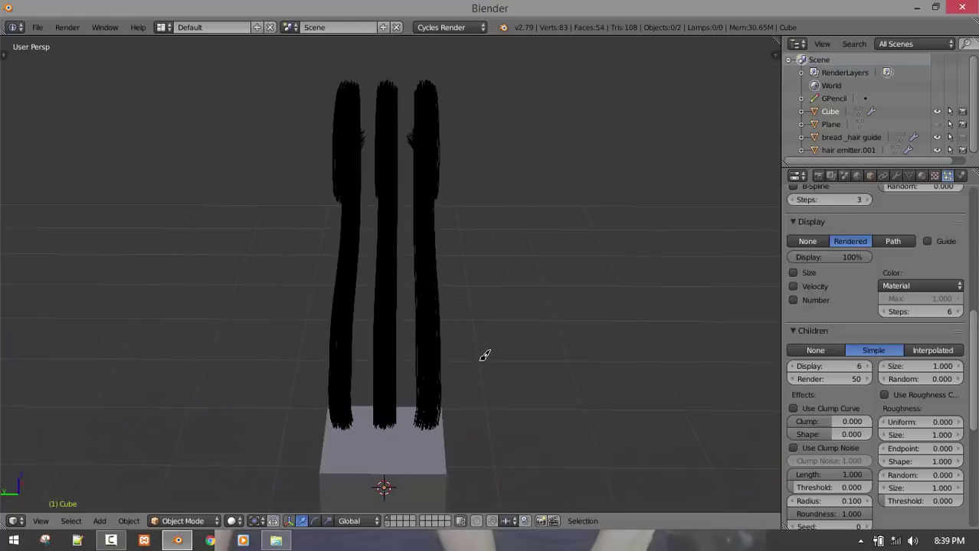
scroll(447, 366, up, 3)
middle_drag(437, 436, 457, 337)
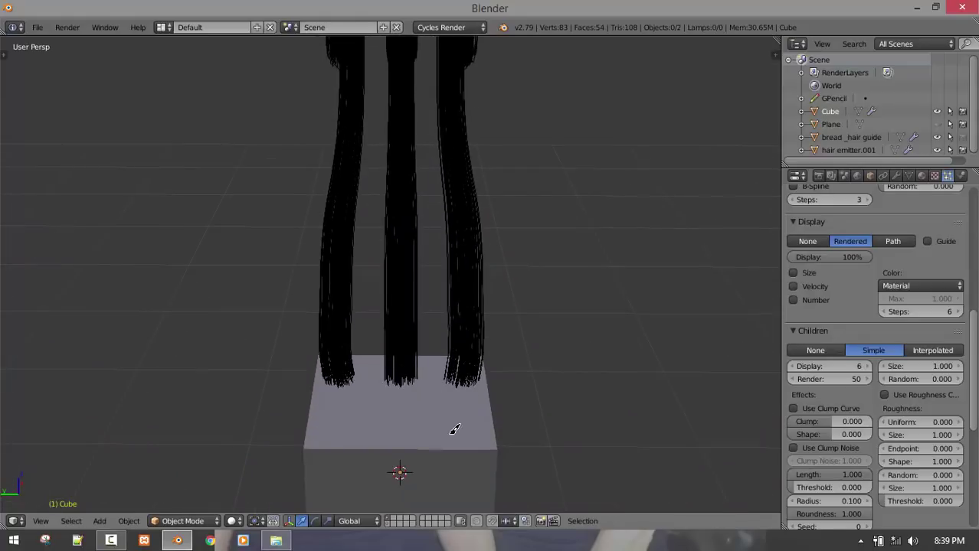
middle_drag(454, 430, 465, 399)
middle_drag(479, 355, 411, 412)
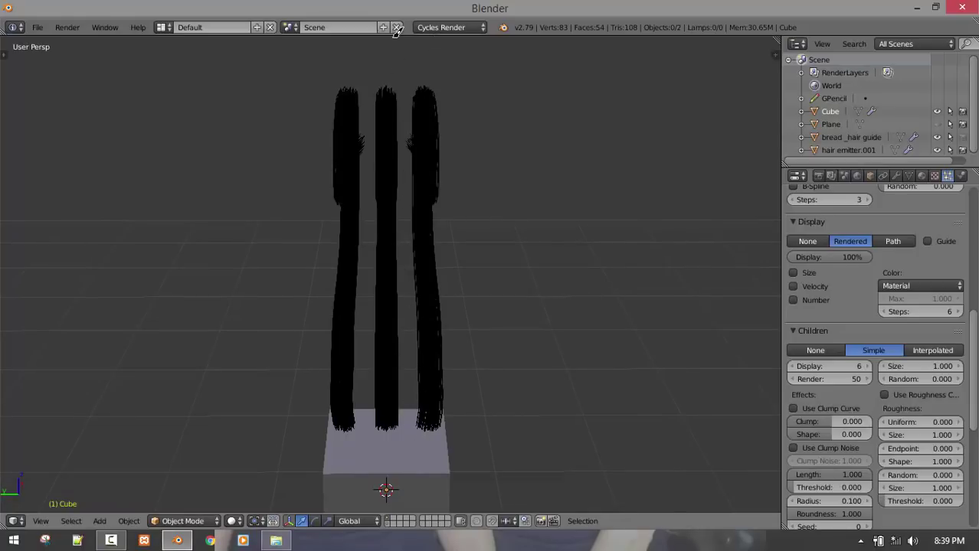
scroll(430, 311, down, 1)
scroll(438, 331, up, 2)
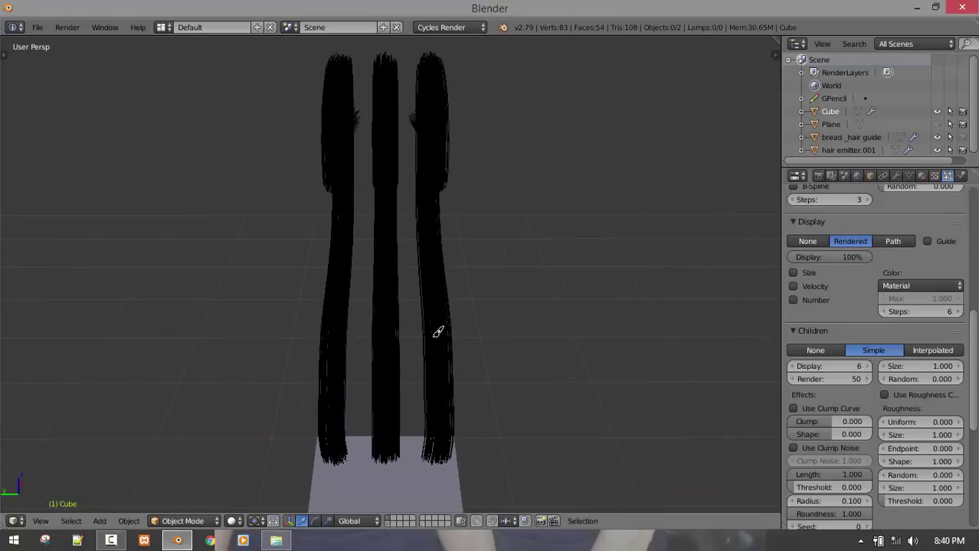
Select the cube and remove its fgfb particle system
right_click(445, 359)
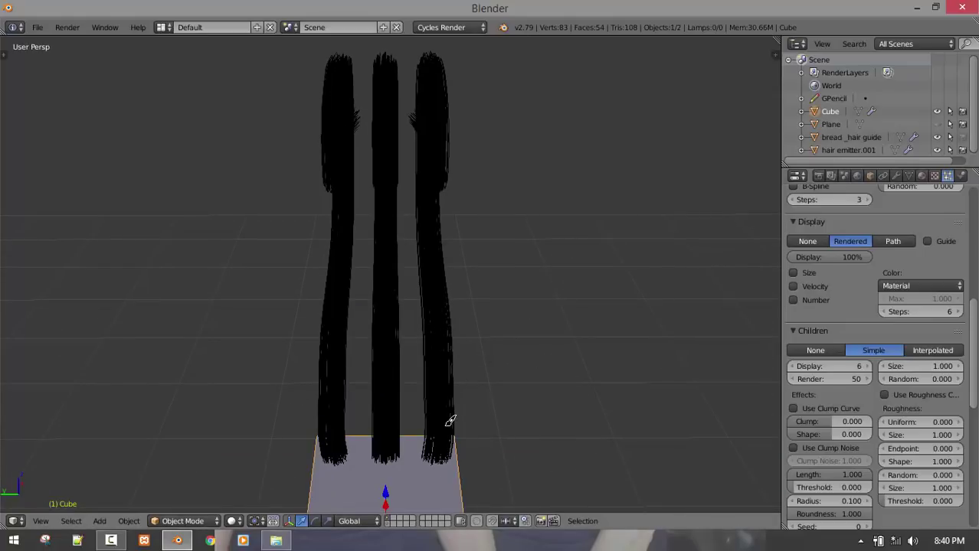
scroll(459, 421, down, 1)
middle_drag(468, 424, 384, 426)
scroll(796, 351, up, 12)
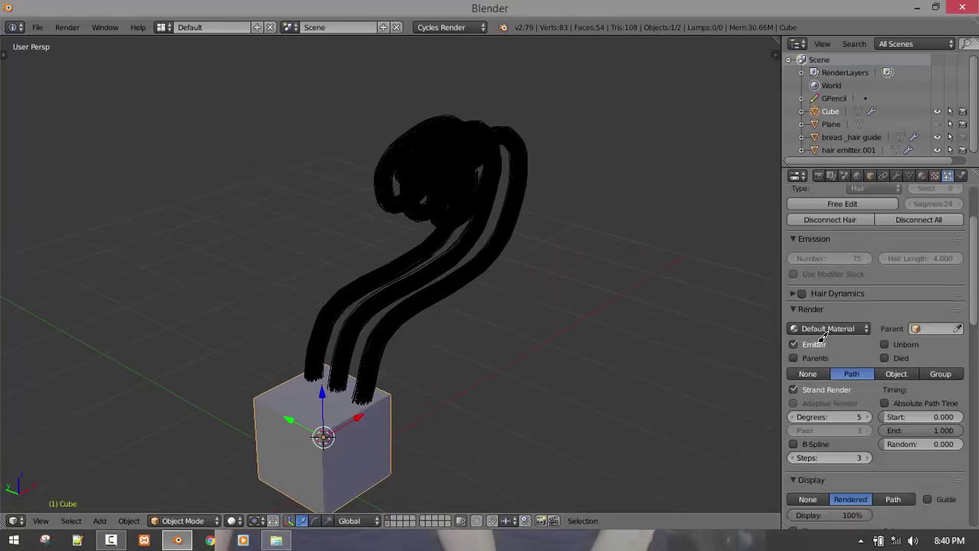
click(957, 231)
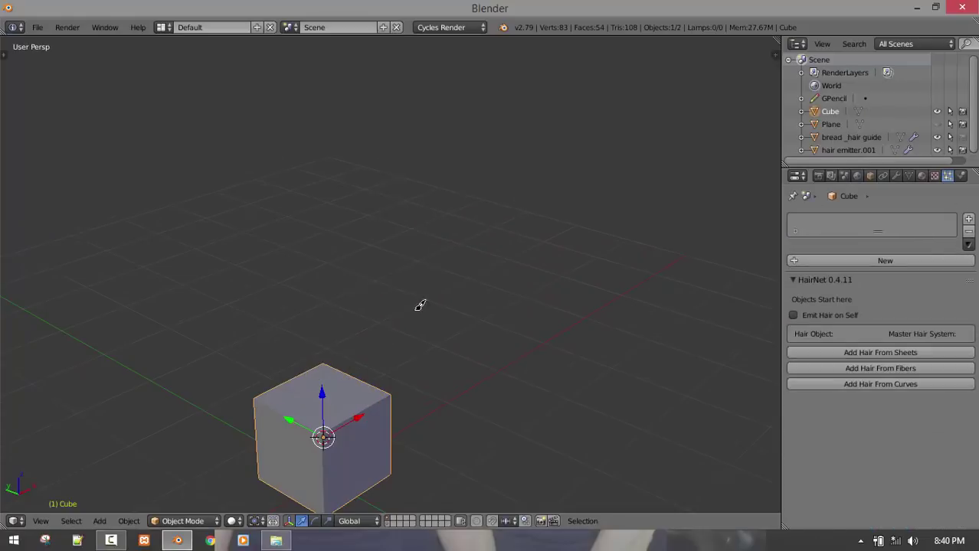
Unhide the curled guide strip and open it in Edit Mode
middle_drag(419, 304, 398, 490)
shift+click(388, 523)
middle_drag(432, 382, 432, 419)
shift+click(389, 522)
click(937, 124)
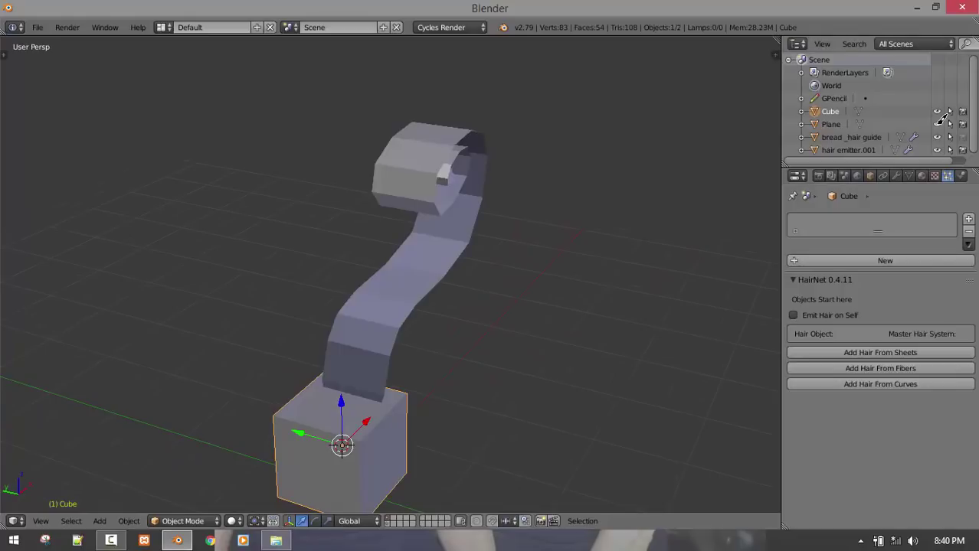
right_click(420, 228)
key(Tab)
Highlight the three lengthwise edge loops of the guide strip and clear the selection
middle_drag(430, 242, 445, 318)
alt+right_click(445, 317)
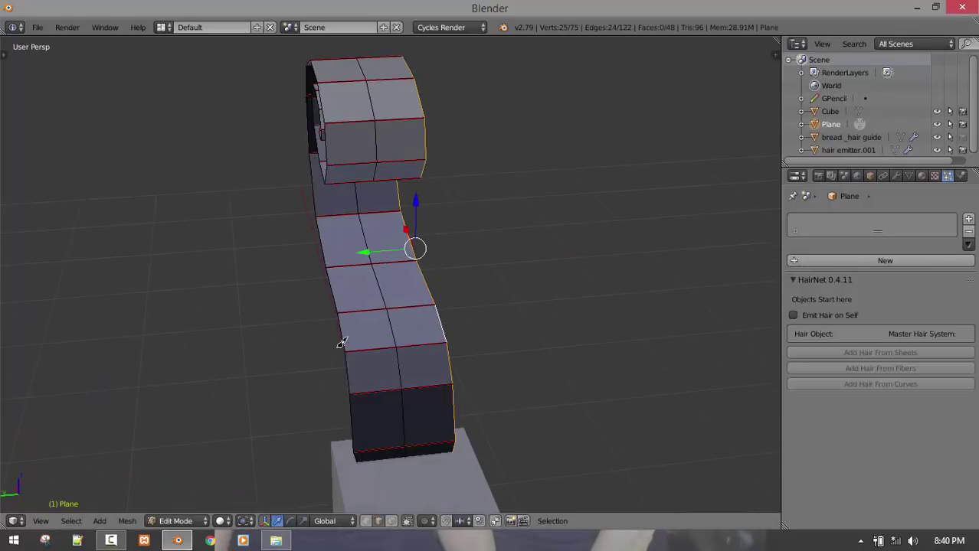
middle_drag(342, 342, 442, 317)
right_click(446, 319)
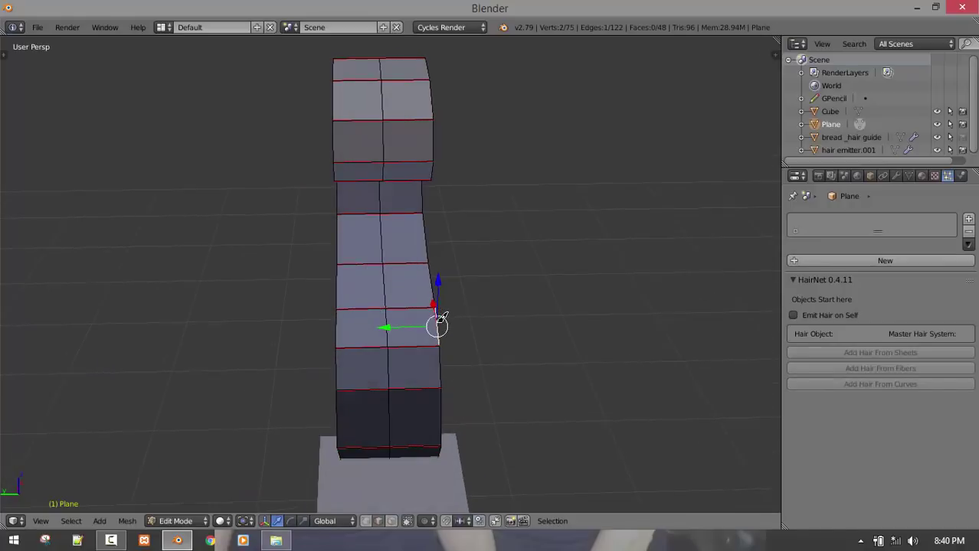
alt+shift+right_click(441, 319)
alt+shift+right_click(400, 322)
alt+shift+right_click(334, 331)
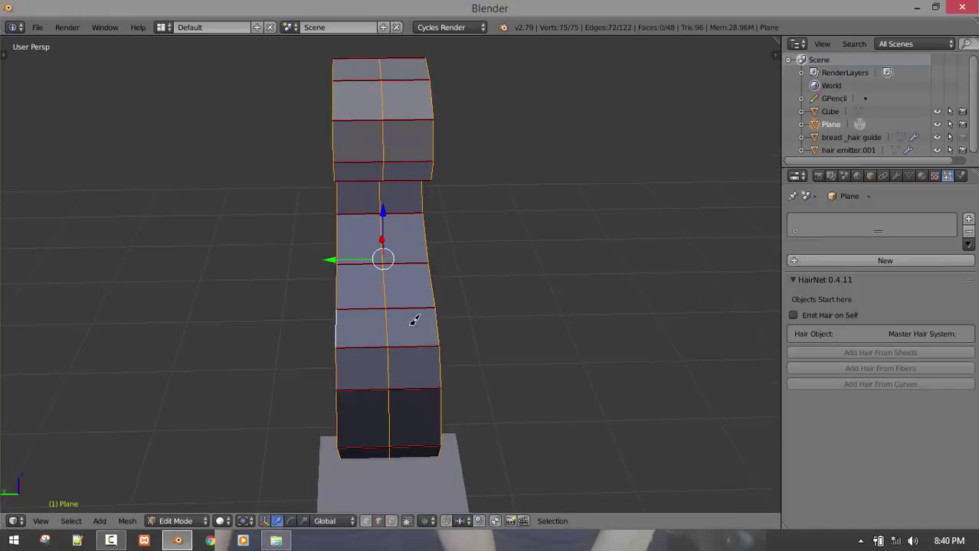
key(a)
Add two lengthwise loop cuts to each half of the guide strip
middle_drag(437, 349, 375, 432)
key(ctrl+r)
scroll(411, 338, up, 1)
click(412, 338)
right_click(412, 338)
key(a)
key(ctrl+r)
scroll(372, 346, up, 1)
click(372, 345)
right_click(373, 345)
Leave Edit Mode, add the cube to the selection as active object, and generate hair with HairNet's Add Hair From Sheets
key(Tab)
shift+right_click(363, 441)
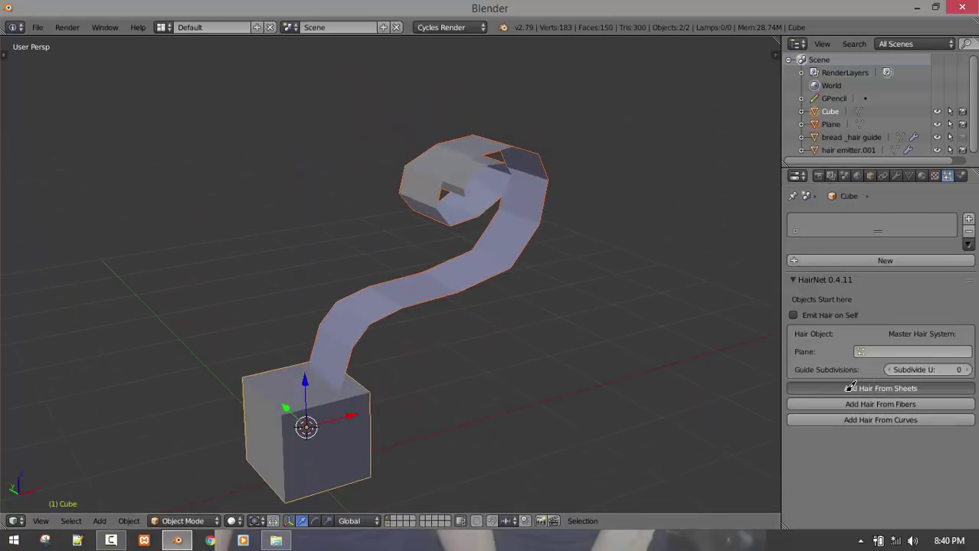
middle_drag(465, 368, 477, 375)
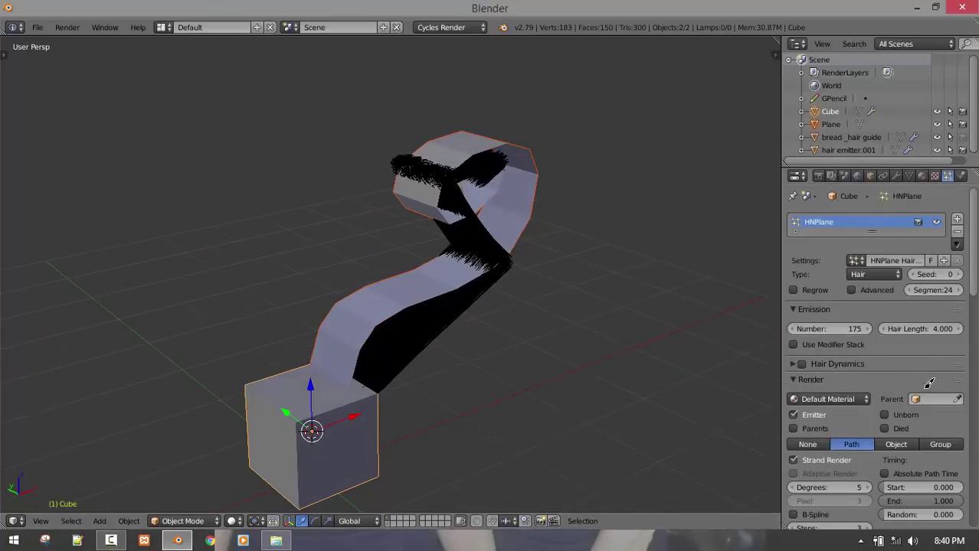
Set the display steps of the regenerated hair to 6
scroll(928, 382, down, 2)
middle_drag(431, 332, 505, 337)
scroll(905, 398, down, 3)
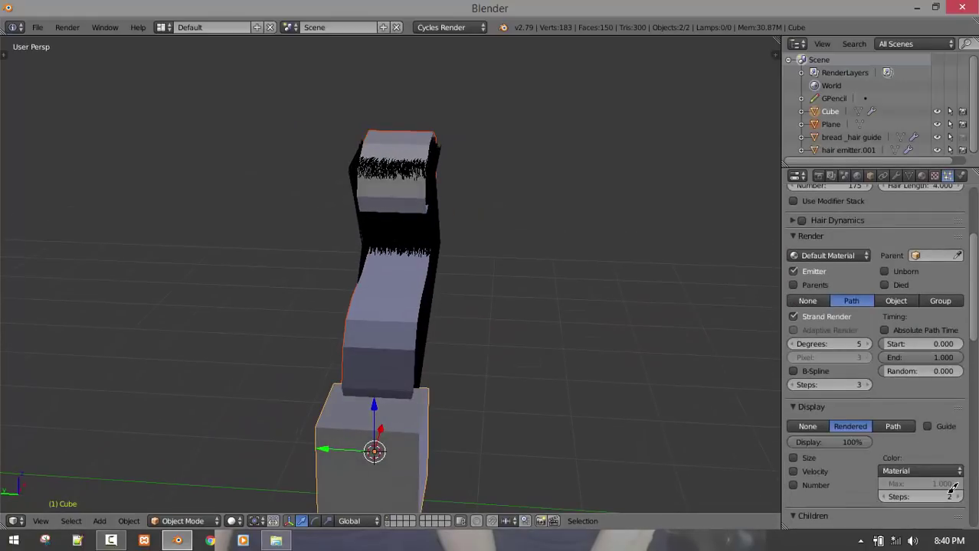
click(960, 497)
click(960, 496)
click(961, 496)
click(961, 496)
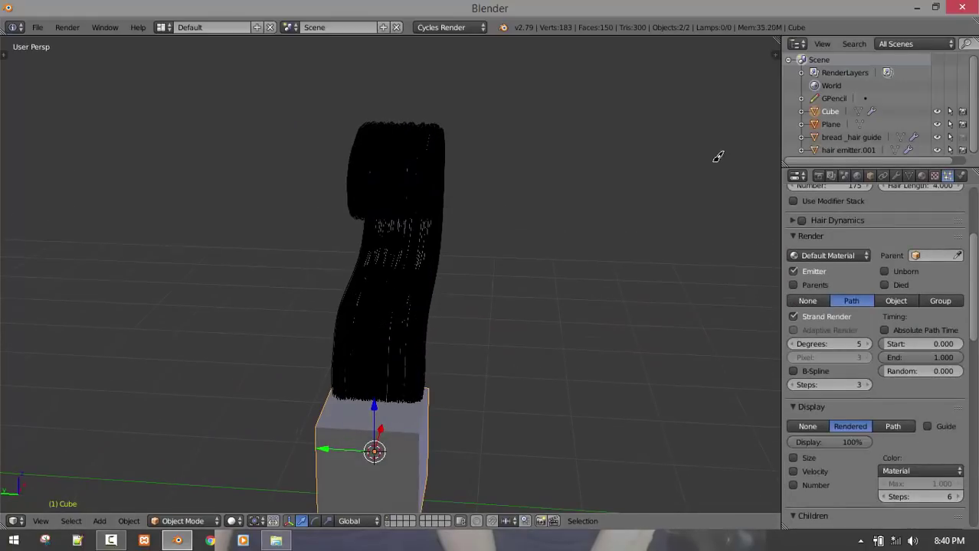
Hide the guide strip and inspect the deselected hair in the right orthographic view and in perspective
click(937, 124)
key(a)
middle_drag(371, 306, 278, 298)
middle_drag(548, 292, 579, 270)
key(KP_3)
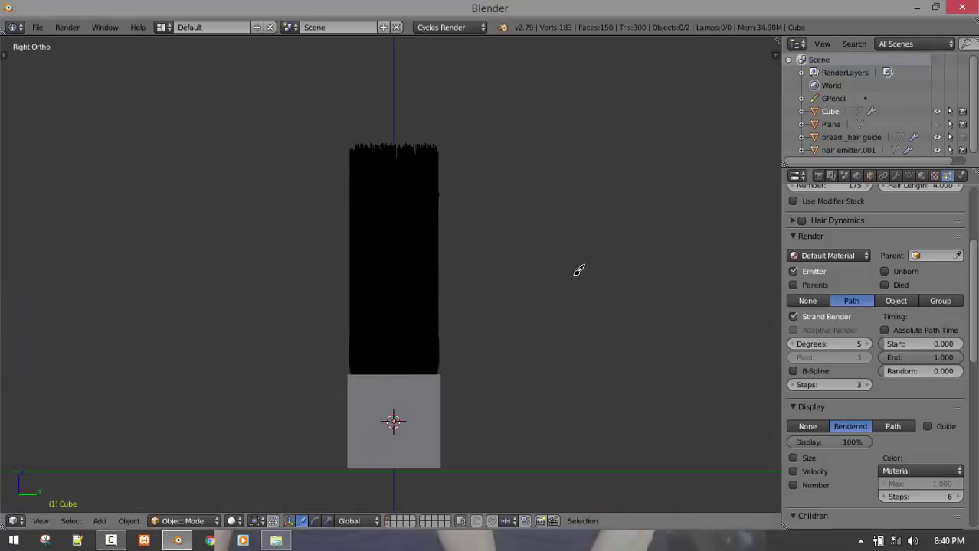
middle_drag(376, 293, 561, 344)
Set the radius of the hair's Simple children to 0.030
scroll(899, 425, down, 10)
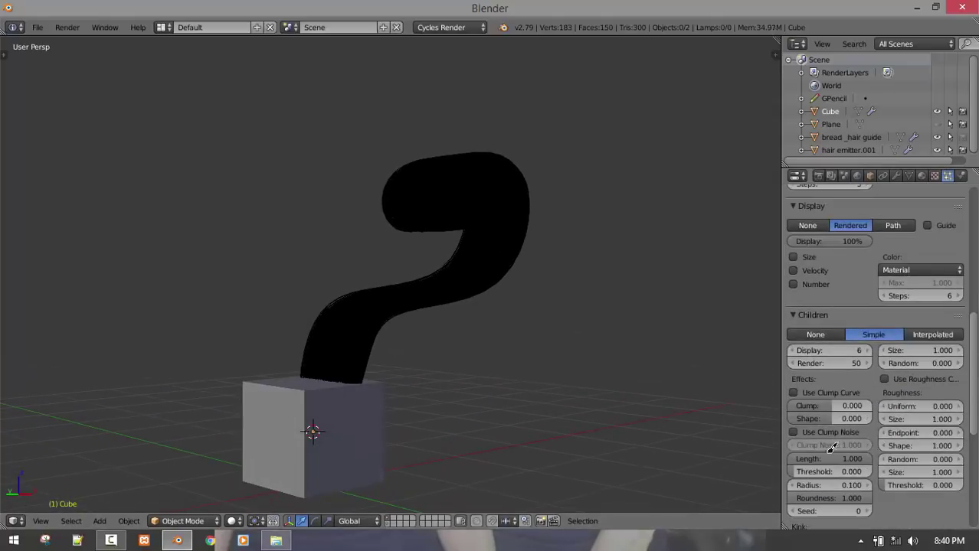
click(834, 398)
key(Escape)
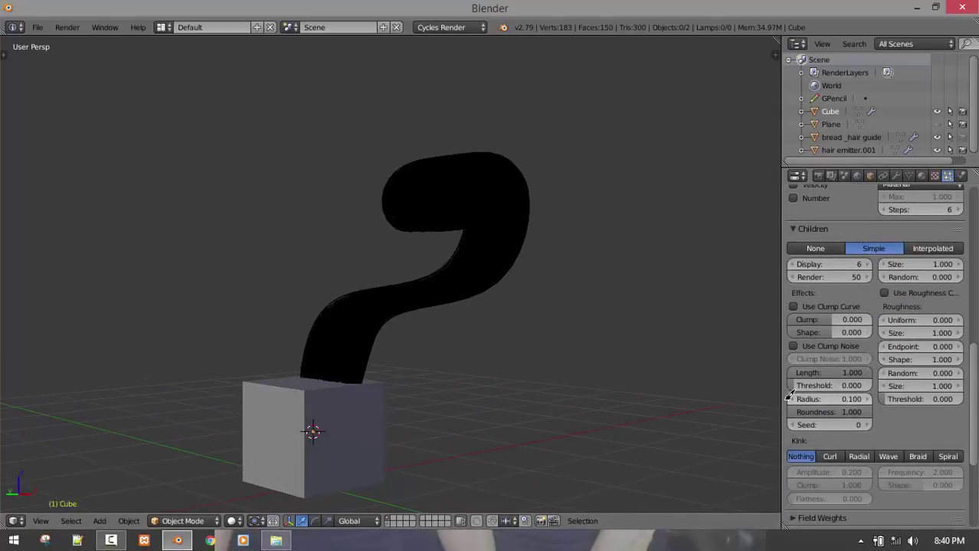
middle_drag(325, 381, 421, 318)
scroll(397, 396, up, 3)
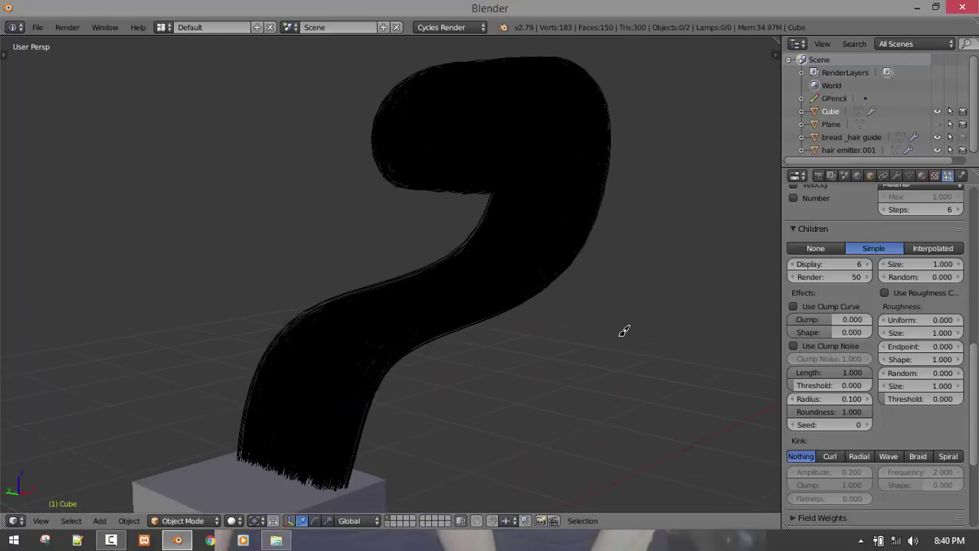
mouse_move(814, 397)
mouse_down()
mouse_move(802, 385)
mouse_move(780, 389)
mouse_move(830, 390)
mouse_up()
click(842, 396)
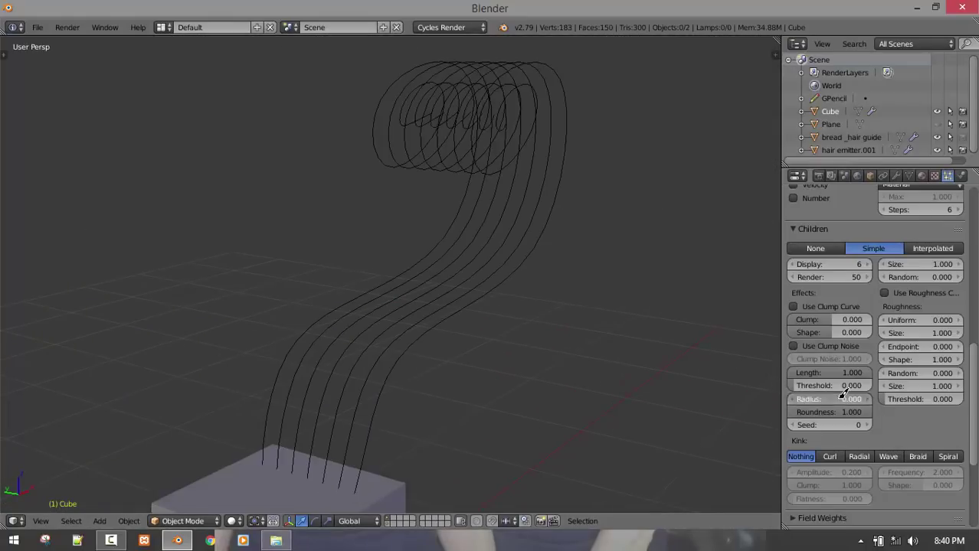
key(Return)
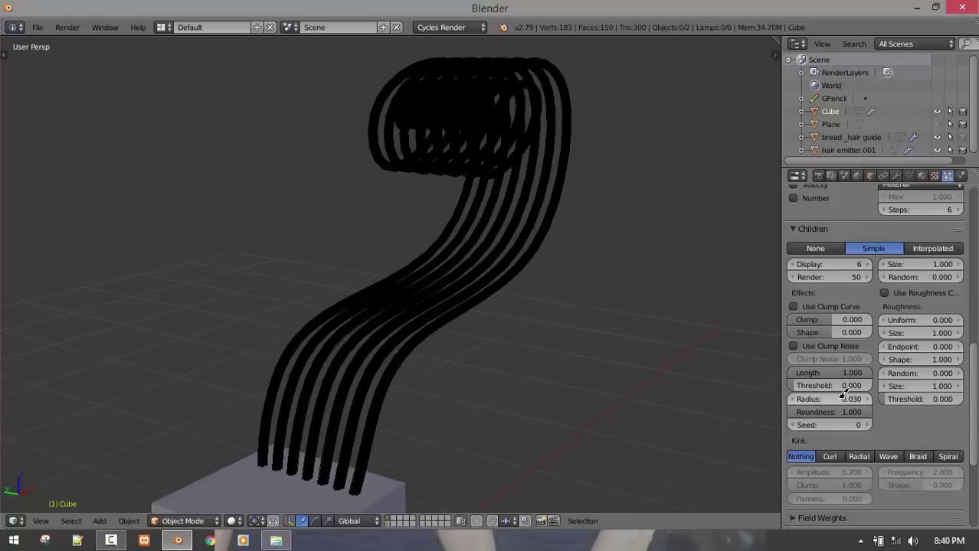
Set the radius of the hair's Simple children to 0.060, compare the hair, and raise it to 0.100
click(835, 395)
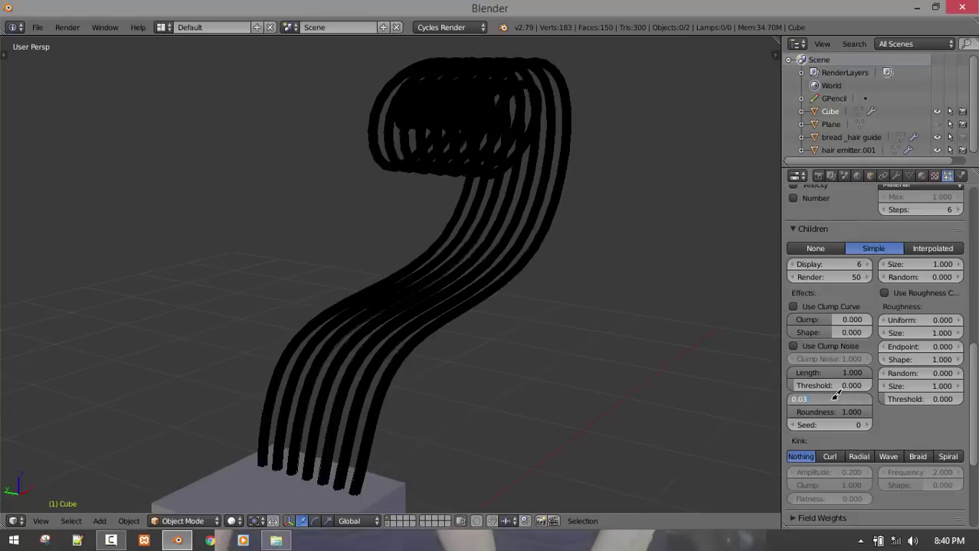
text(0.06)
key(Return)
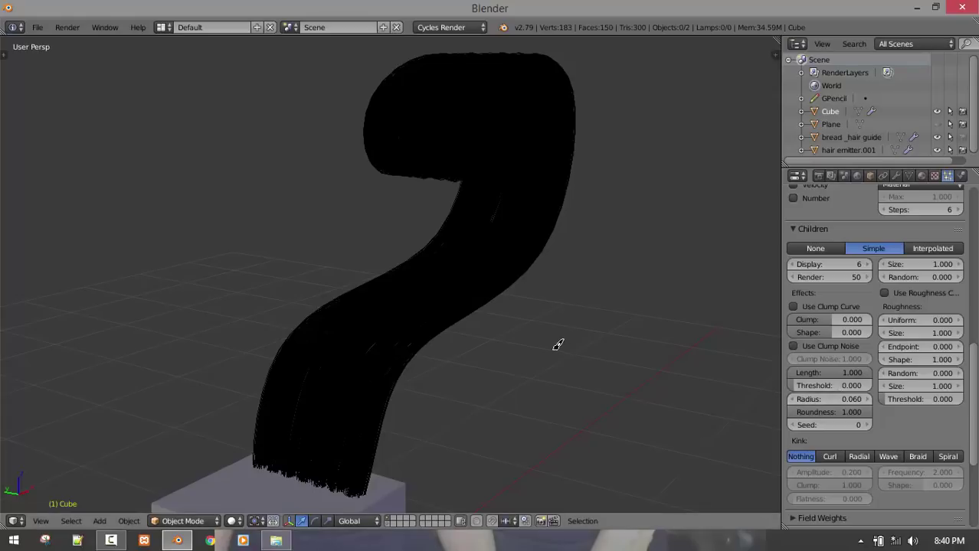
middle_drag(557, 343, 613, 357)
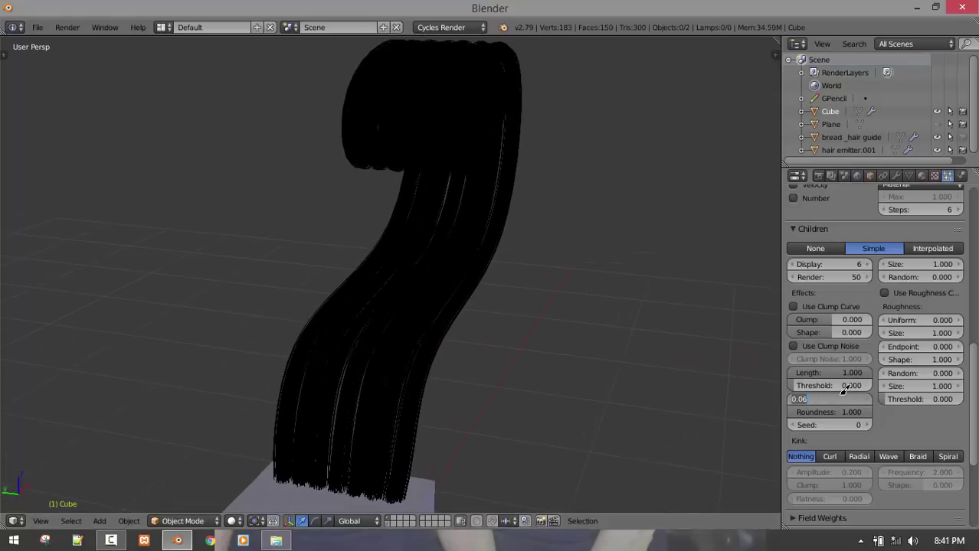
key(Return)
middle_drag(448, 361, 479, 373)
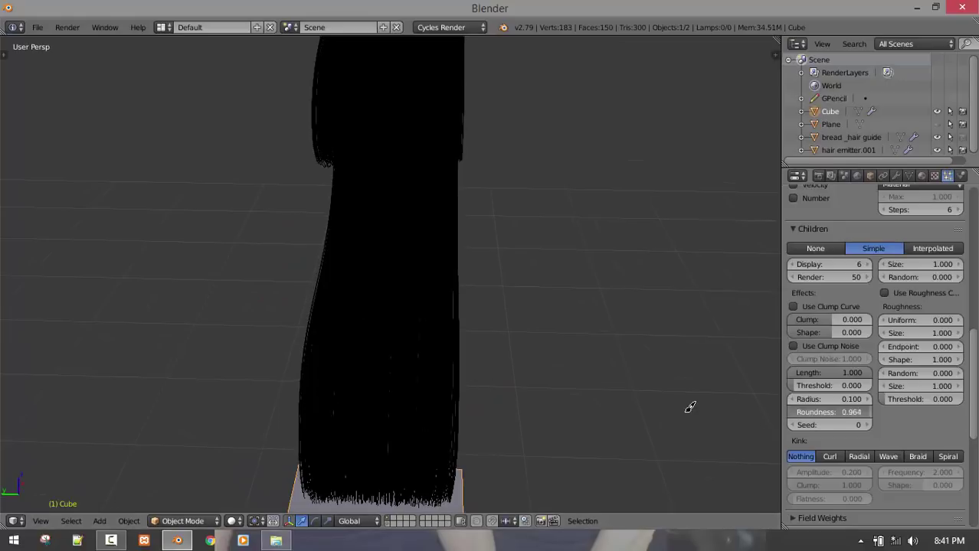
Try a roundness of 0.000 on the Simple children, compare the hair, and restore the roundness to 1.000
middle_drag(527, 406, 294, 387)
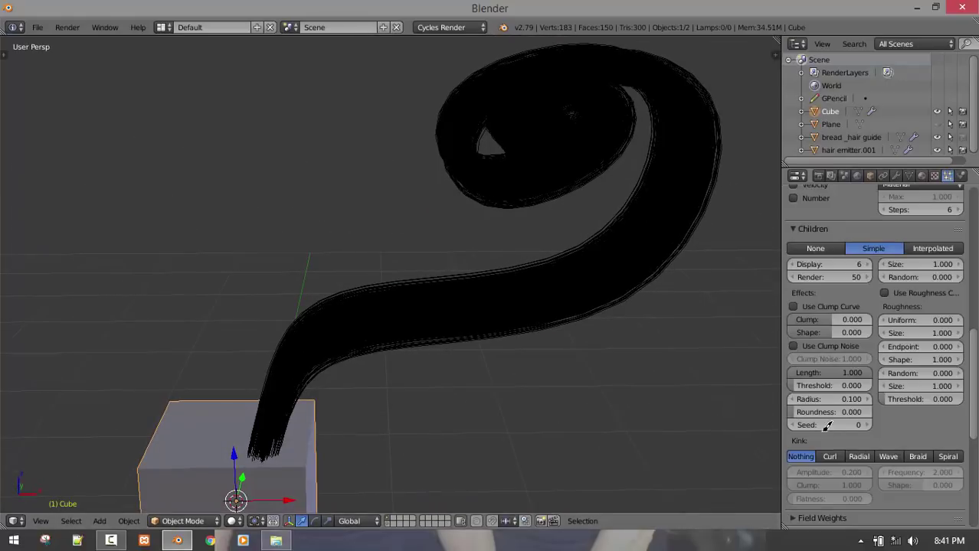
drag(810, 409, 37, 406)
scroll(575, 366, up, 8)
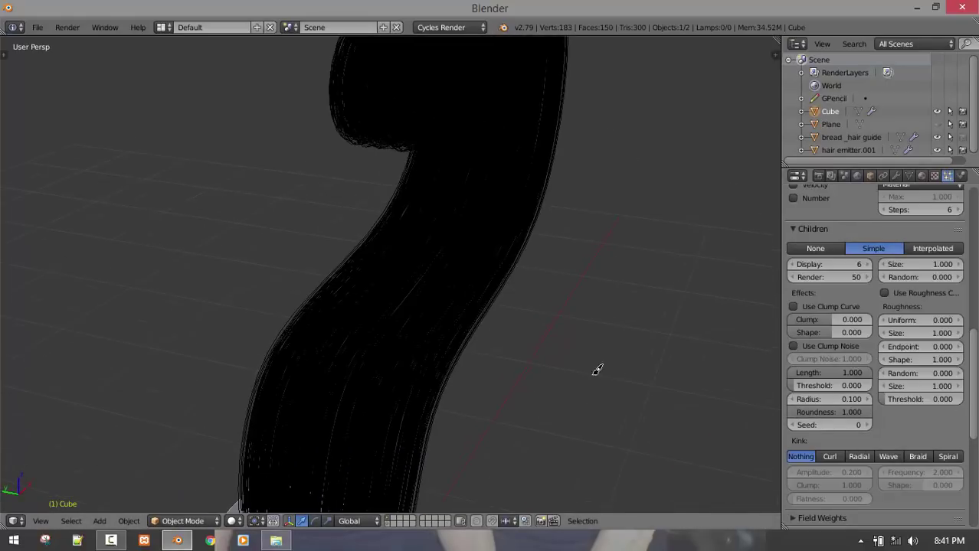
scroll(520, 346, down, 5)
middle_drag(481, 394, 409, 378)
scroll(484, 382, up, 4)
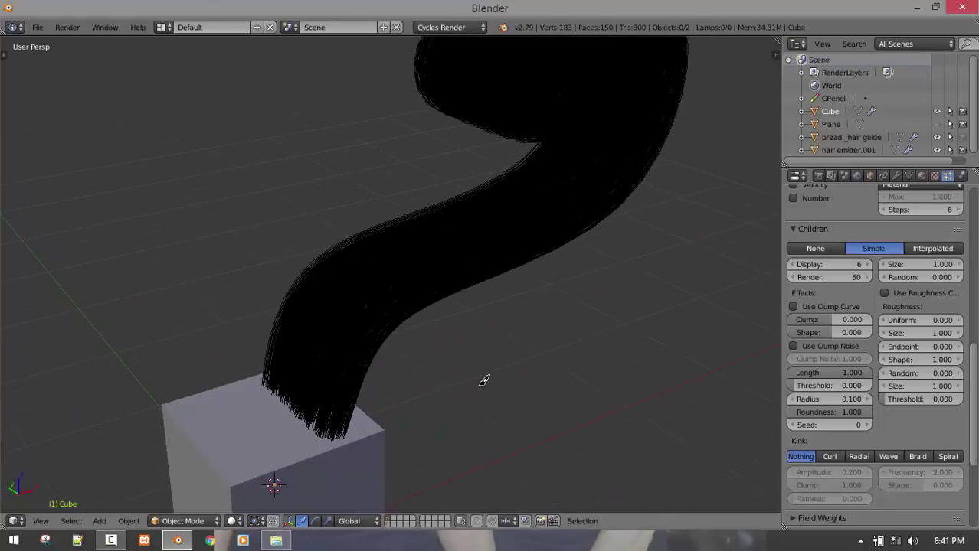
Set the seed of the hair's Simple children to 9 and leave everything deselected
drag(868, 422, 942, 422)
scroll(418, 373, down, 3)
key(a)
key(a)
Inspect the shape and thickness of the hair in perspective and in the side and front orthographic views
middle_drag(375, 381, 641, 323)
scroll(643, 382, up, 3)
key(KP_1)
key(KP_5)
key(KP_6)
key(KP_6)
key(KP_3)
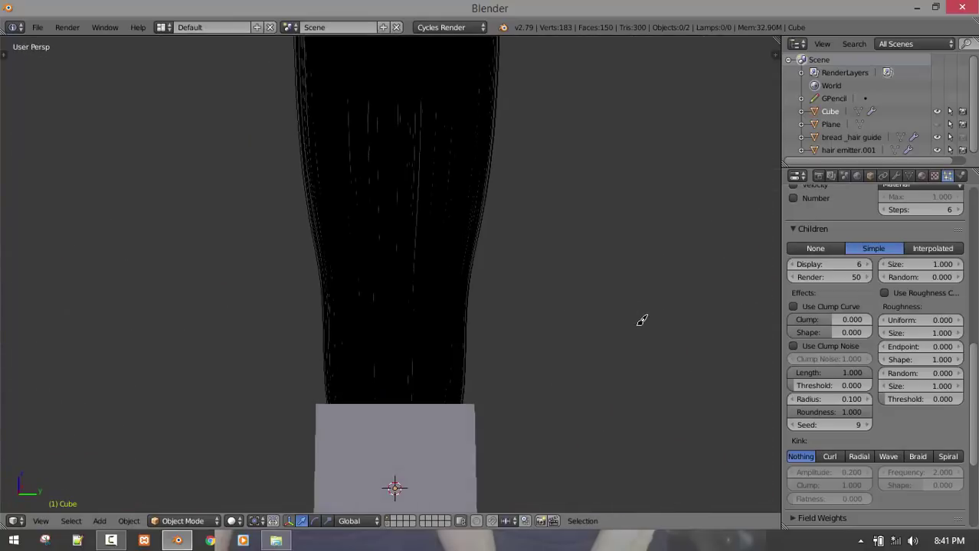
key(KP_3)
scroll(640, 319, down, 4)
key(KP_1)
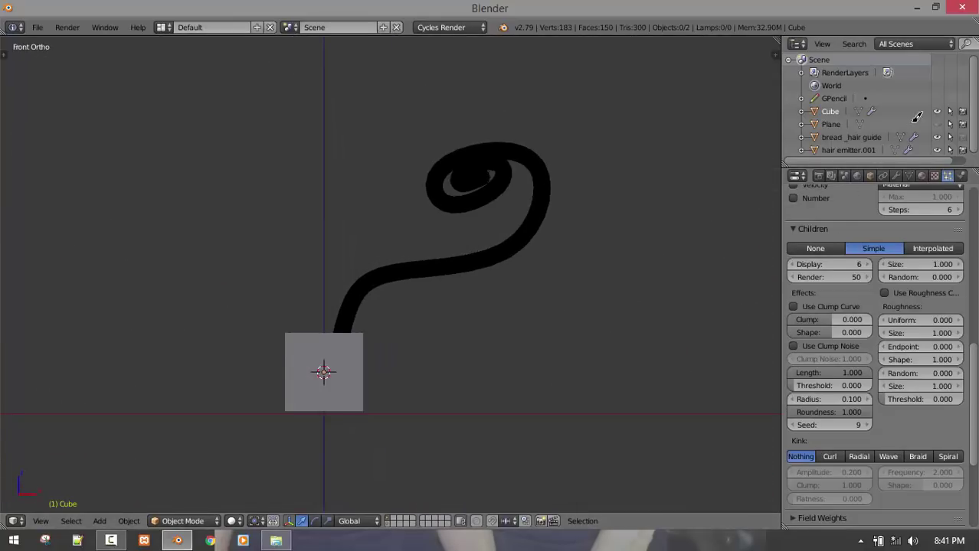
Select the cube and remove its HNPlane particle system
right_click(489, 245)
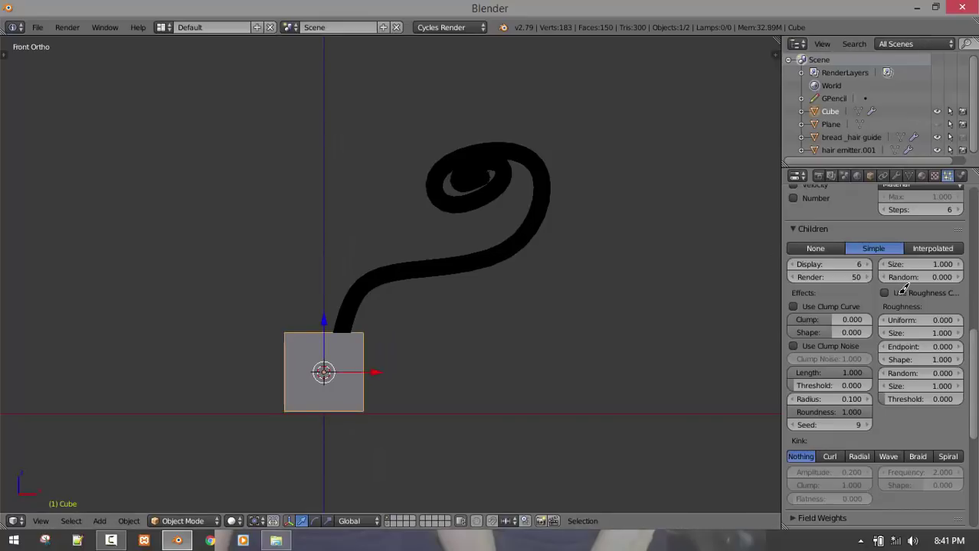
scroll(905, 278, up, 12)
scroll(906, 278, up, 3)
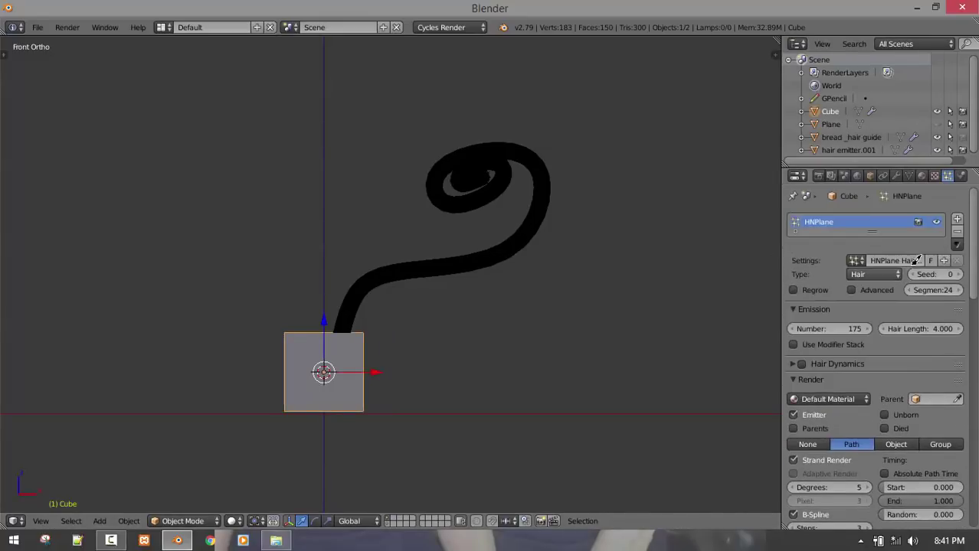
click(969, 231)
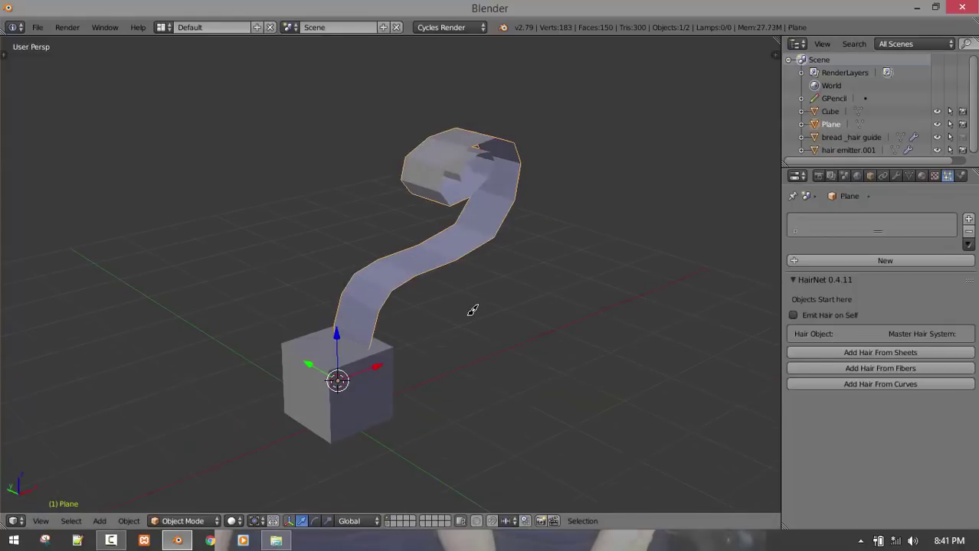
Edit the unhidden guide strip in top view and rotate duplicates of it around the cube, diagonally toward +Y on both sides
key(Tab)
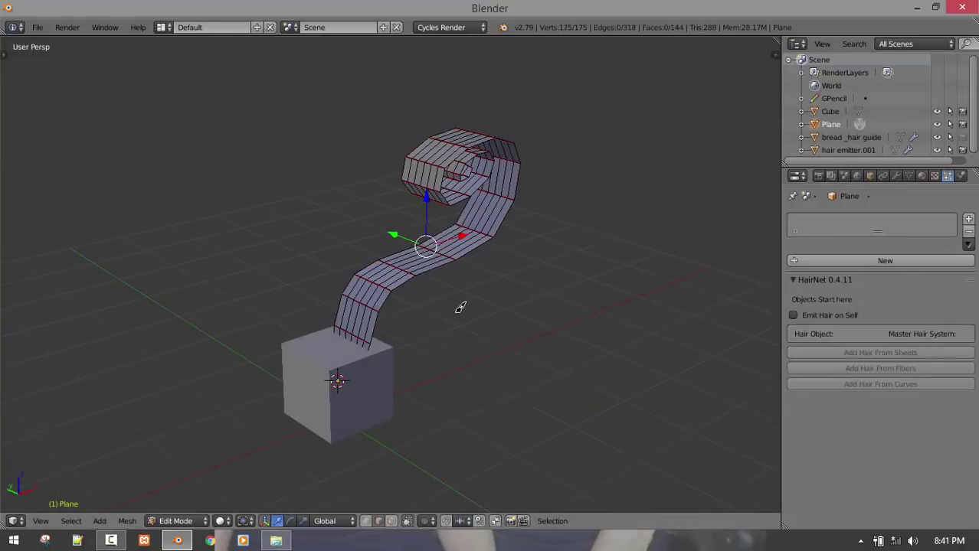
key(KP_7)
key(a)
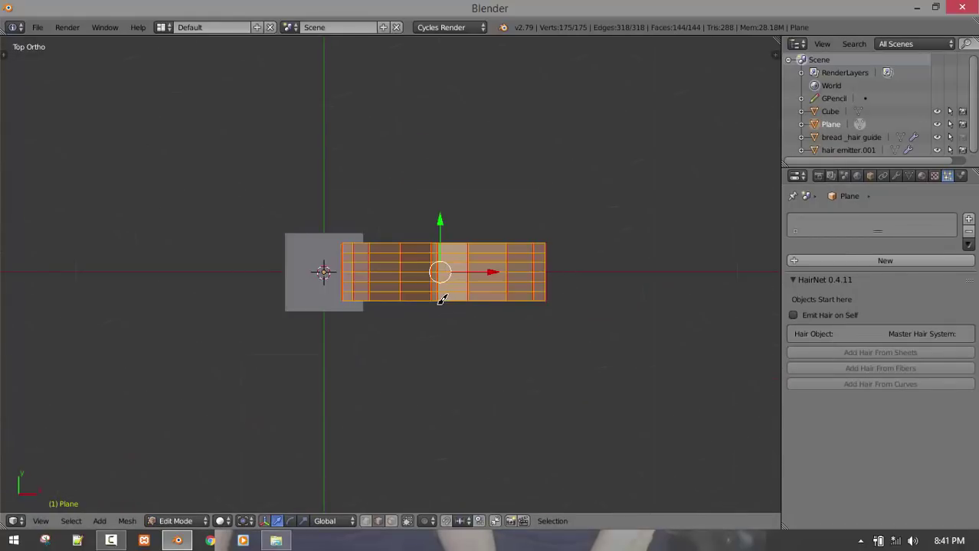
key(shift+d)
key(Escape)
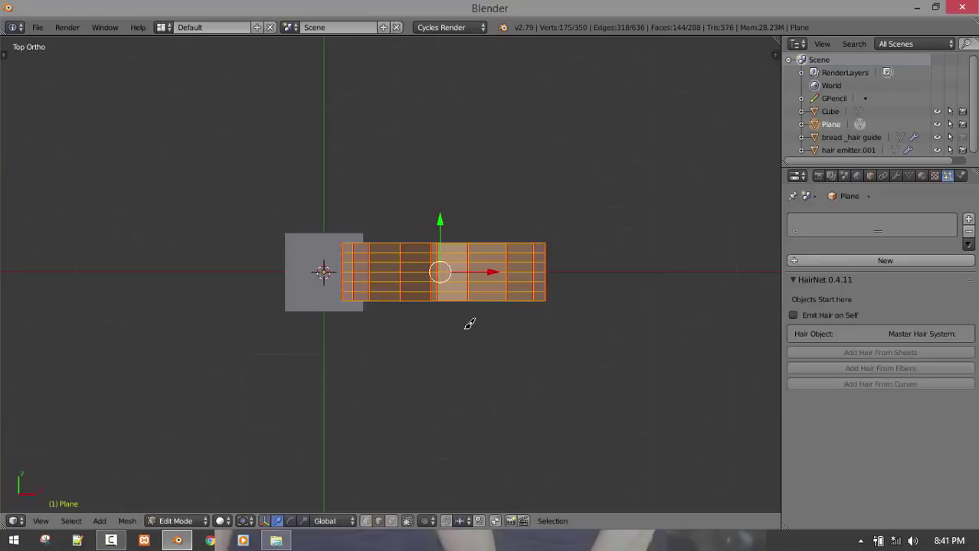
key(r)
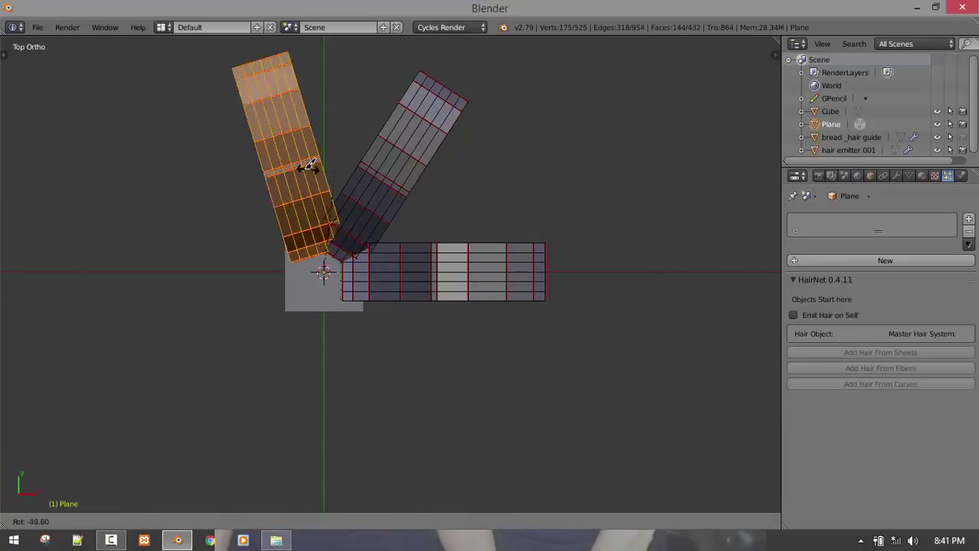
click(310, 161)
Duplicate the guide strip twice more and rotate the copies around the cube to point along +Y and −X
key(shift+d)
key(Escape)
key(r)
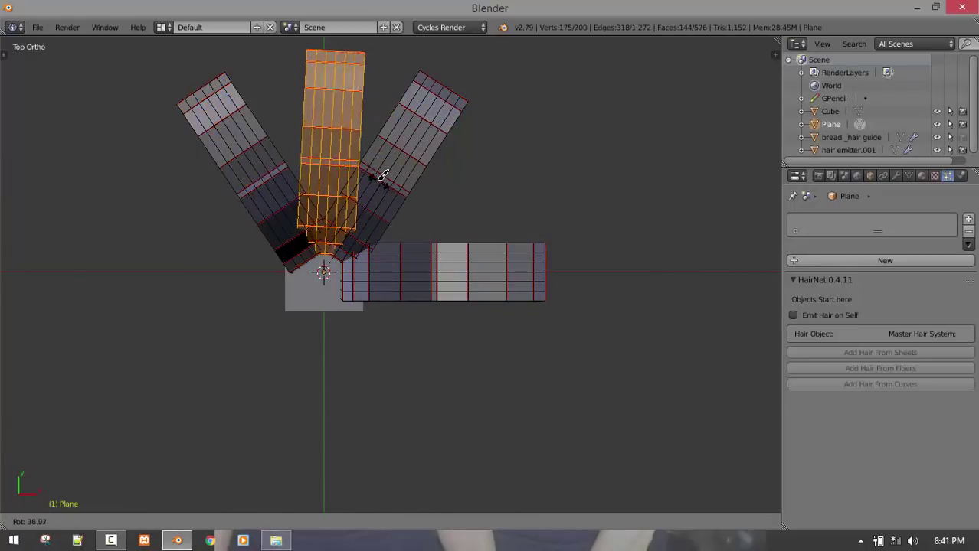
click(398, 165)
key(shift+d)
key(Escape)
key(r)
click(241, 184)
Add another rotated copy of the guide strip pointing along −Y, leave Edit Mode, and inspect the fan of strips
key(shift+d)
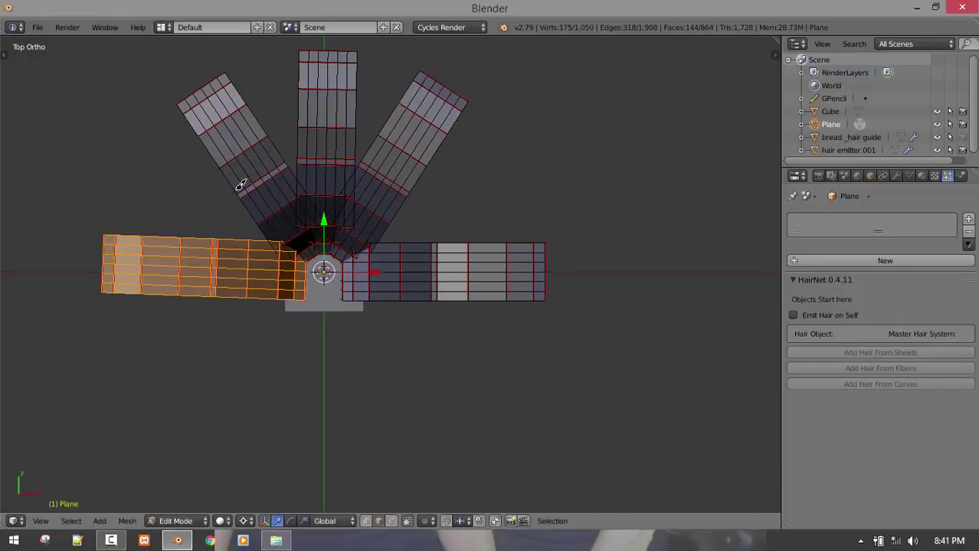
key(Escape)
key(r)
click(284, 322)
key(Tab)
middle_drag(285, 322, 422, 280)
scroll(444, 274, up, 3)
scroll(445, 274, down, 4)
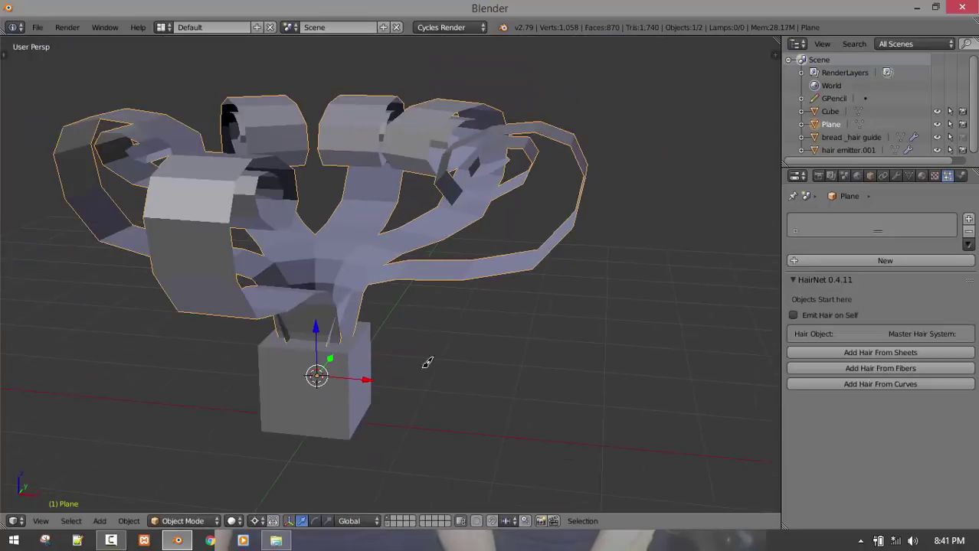
Add the cube to the selection as active object and generate hair with HairNet's Add Hair From Sheets
shift+right_click(368, 402)
click(947, 386)
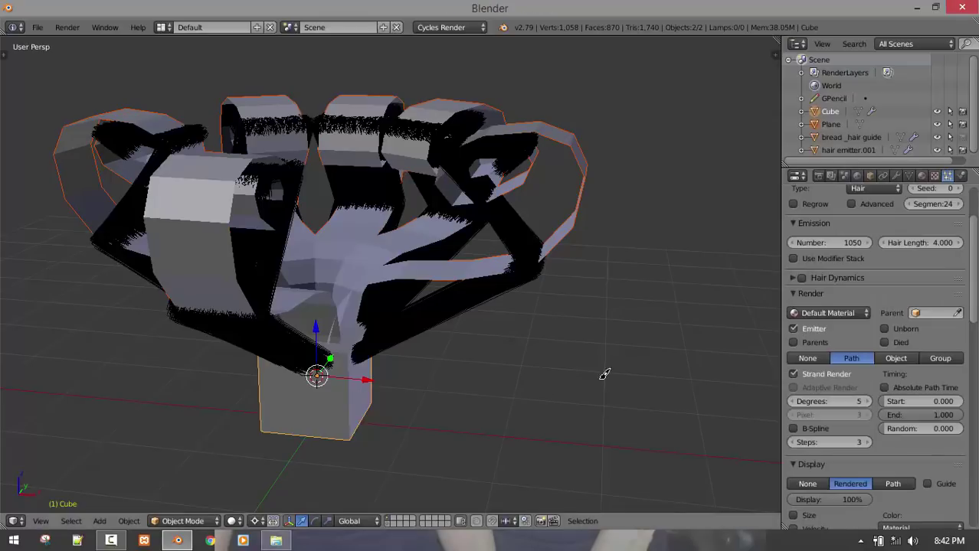
scroll(528, 369, up, 6)
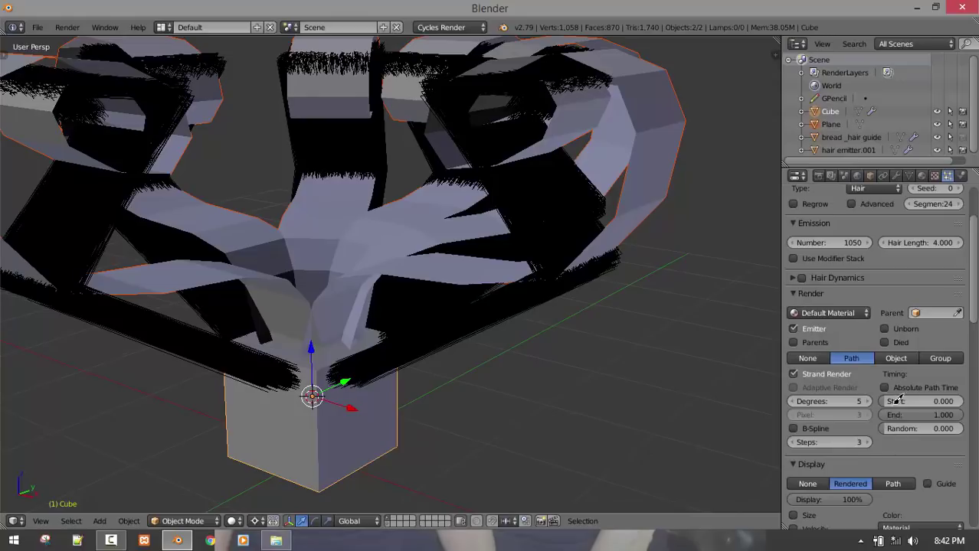
Set the display steps of the hair generated from the fan of strips to 7
scroll(903, 406, down, 3)
click(957, 467)
click(957, 467)
click(956, 467)
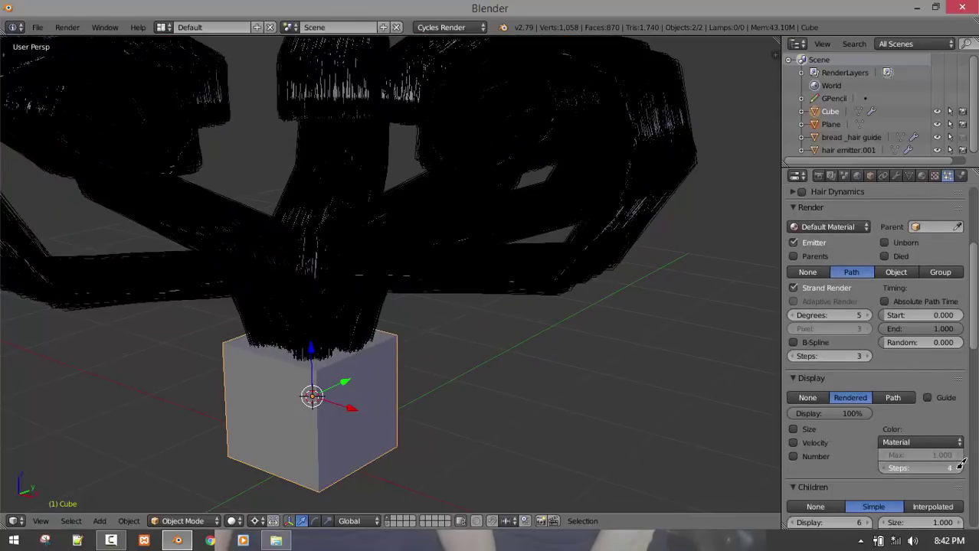
click(957, 467)
click(956, 467)
scroll(508, 274, down, 2)
scroll(508, 272, down, 1)
Deselect everything, hide the guide strips, and inspect the curled hair from several sides
key(a)
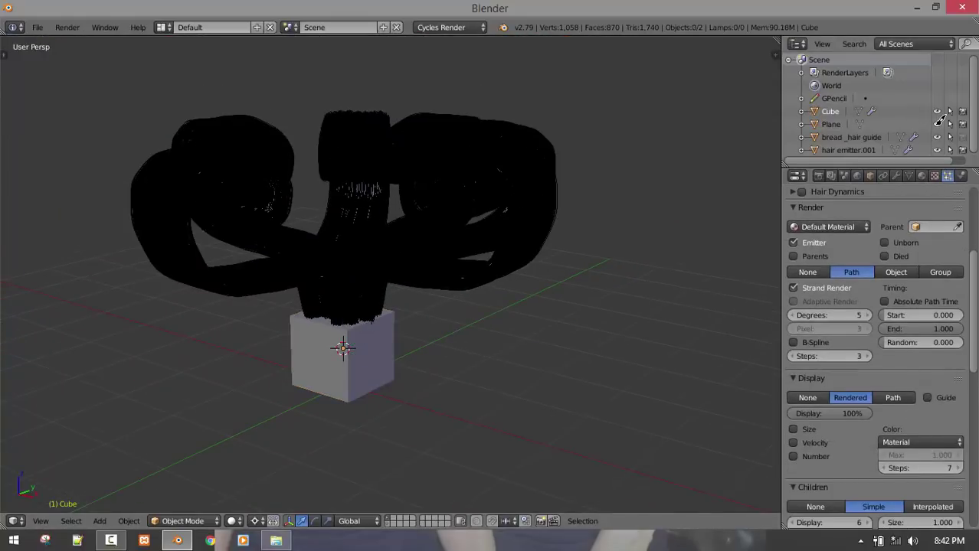
middle_drag(374, 254, 404, 326)
scroll(501, 287, up, 3)
key(KP_1)
scroll(498, 283, down, 3)
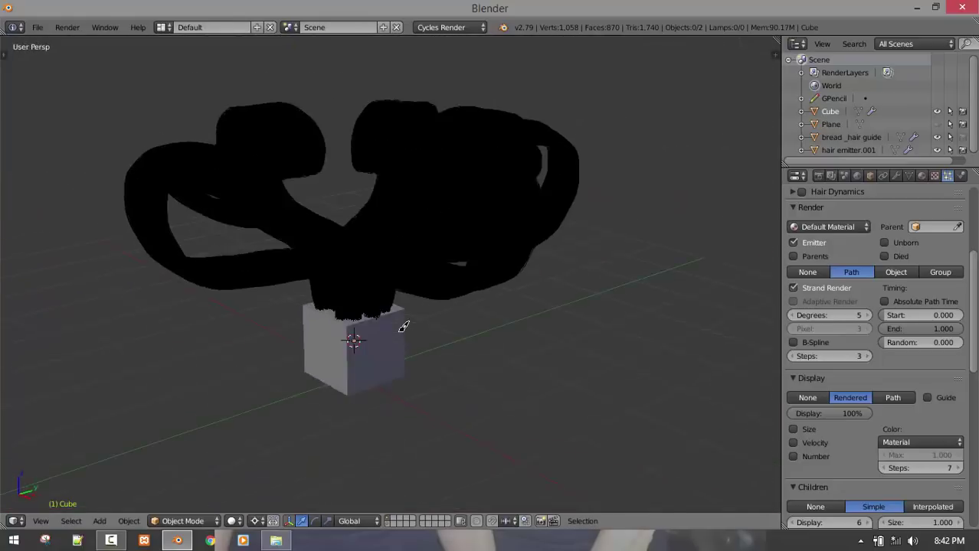
scroll(404, 327, up, 2)
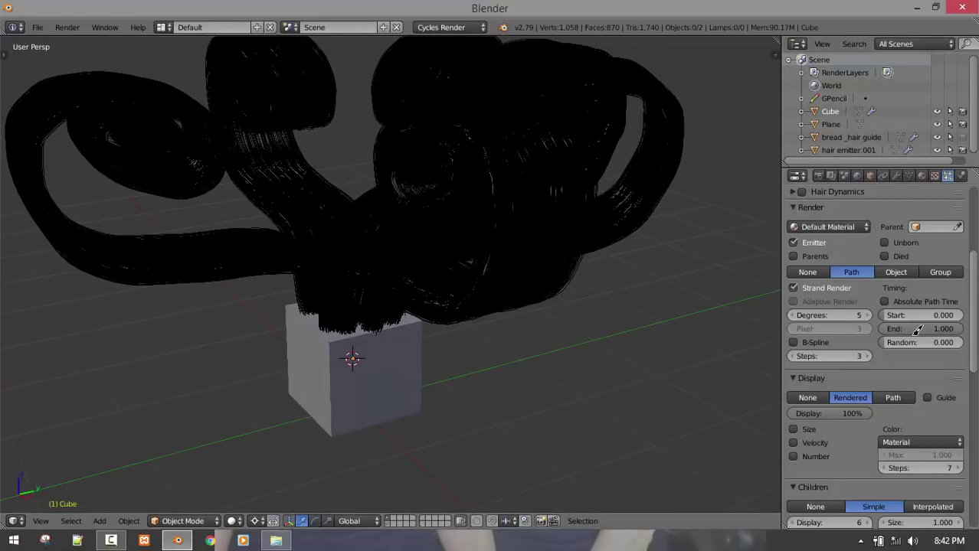
Remove the hair particle system from the cube, unhide the guide strips, and select them
scroll(918, 329, up, 5)
click(956, 231)
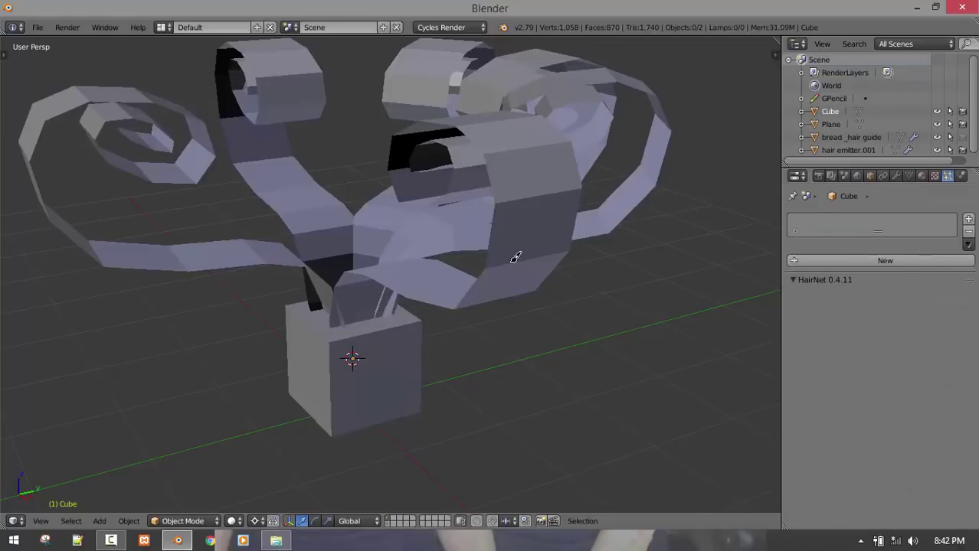
right_click(509, 261)
Enter Edit Mode on the guide strips close to the cube and clear the selection
middle_drag(334, 398, 405, 421)
scroll(408, 421, up, 3)
key(Tab)
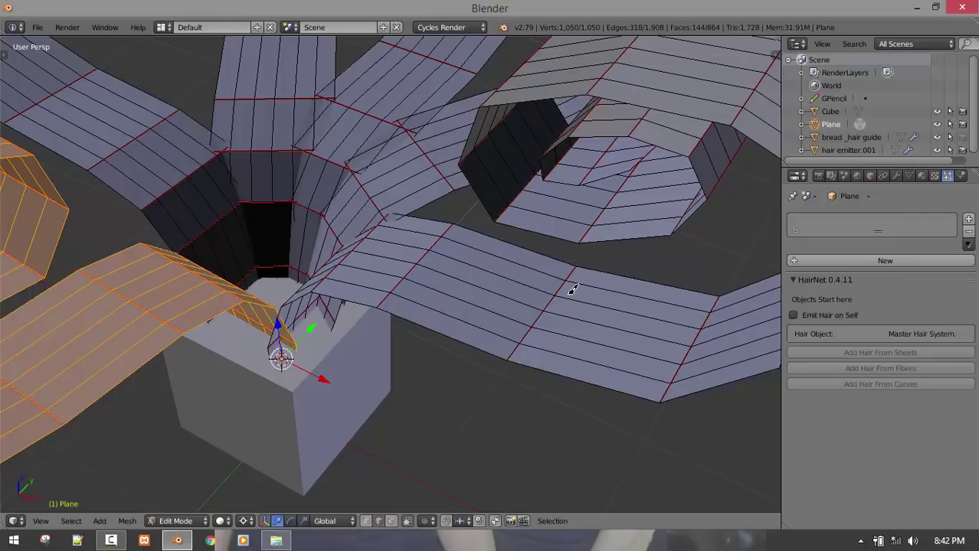
click(543, 254)
key(a)
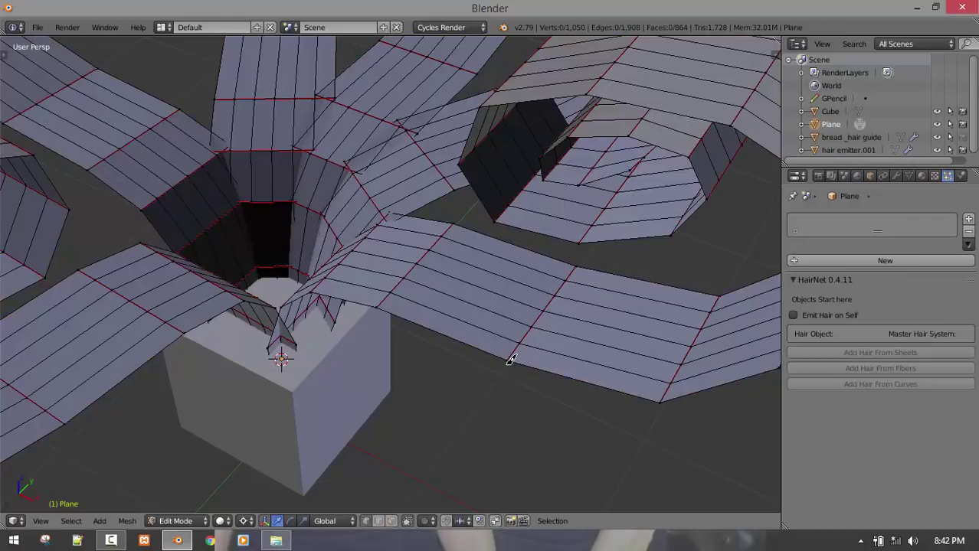
scroll(557, 364, up, 5)
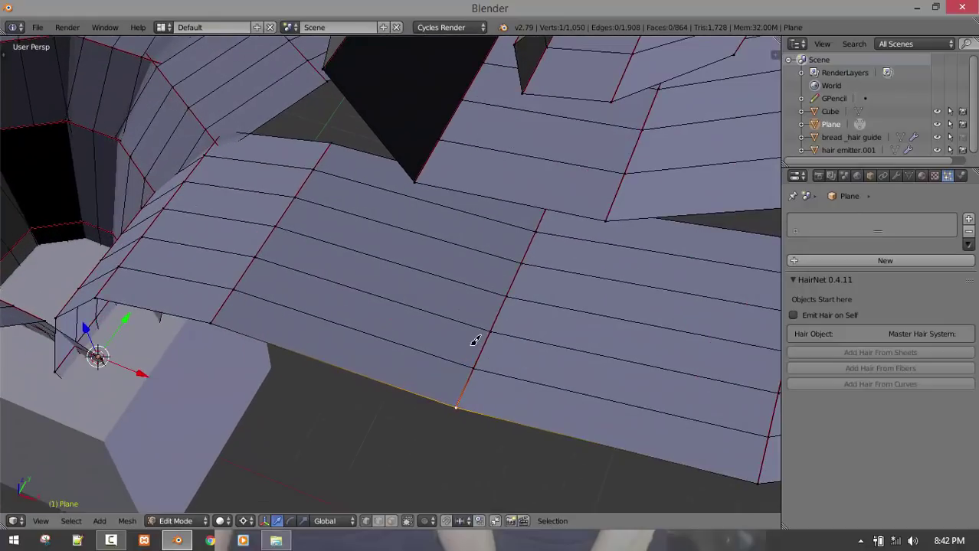
scroll(475, 339, down, 2)
middle_drag(474, 339, 531, 320)
key(x)
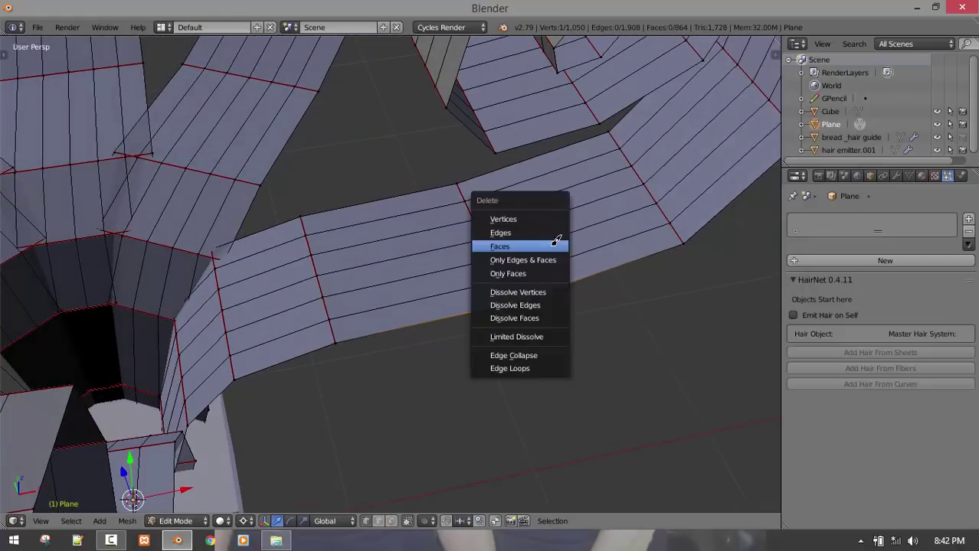
key(Escape)
scroll(553, 271, up, 4)
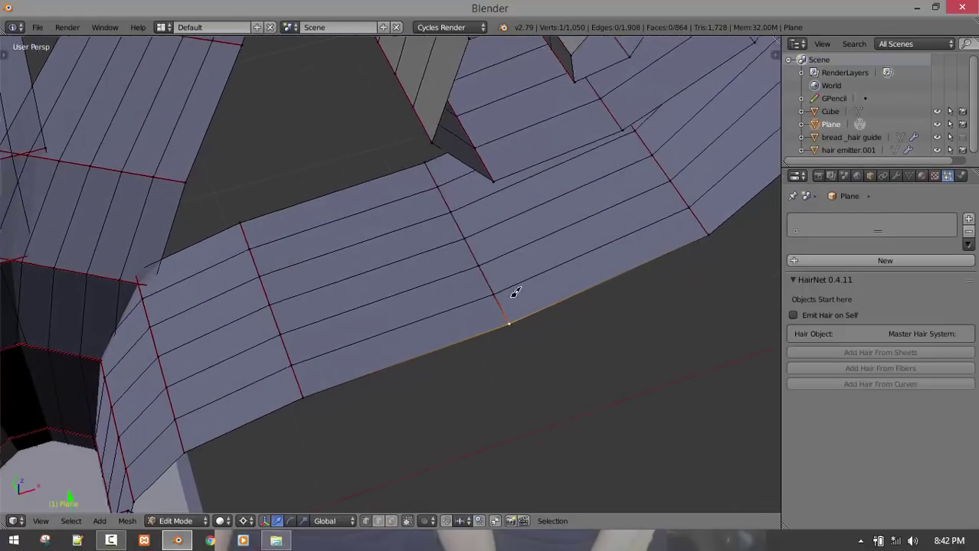
scroll(548, 310, down, 5)
middle_drag(529, 286, 539, 205)
scroll(521, 241, down, 5)
middle_drag(500, 277, 465, 207)
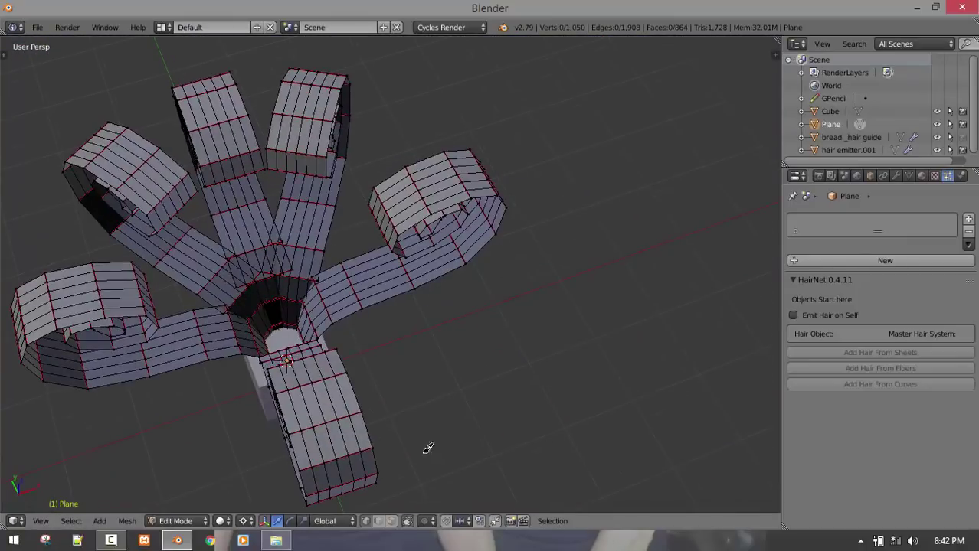
Select the border edge loop running along the guide strip that points along +X
scroll(450, 289, up, 2)
mouse_move(452, 289)
middle_down()
mouse_move(389, 281)
mouse_move(413, 274)
mouse_move(435, 298)
middle_up()
alt+right_click(473, 295)
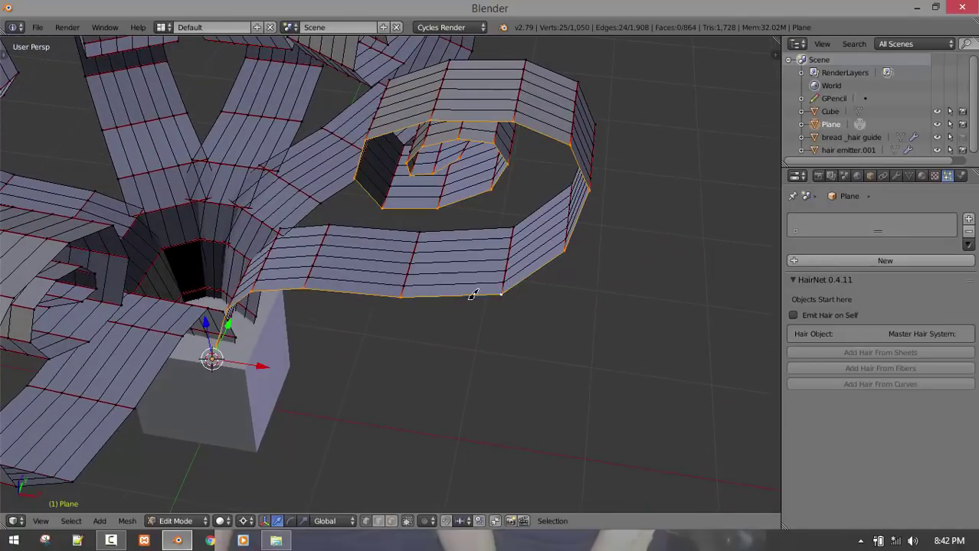
middle_drag(512, 277, 509, 268)
mouse_move(438, 310)
middle_down()
mouse_move(452, 326)
mouse_move(439, 328)
middle_up()
Add one loop cut across the width of the guide strip pointing along +X, near its base
scroll(387, 310, up, 1)
key(ctrl+r)
click(370, 304)
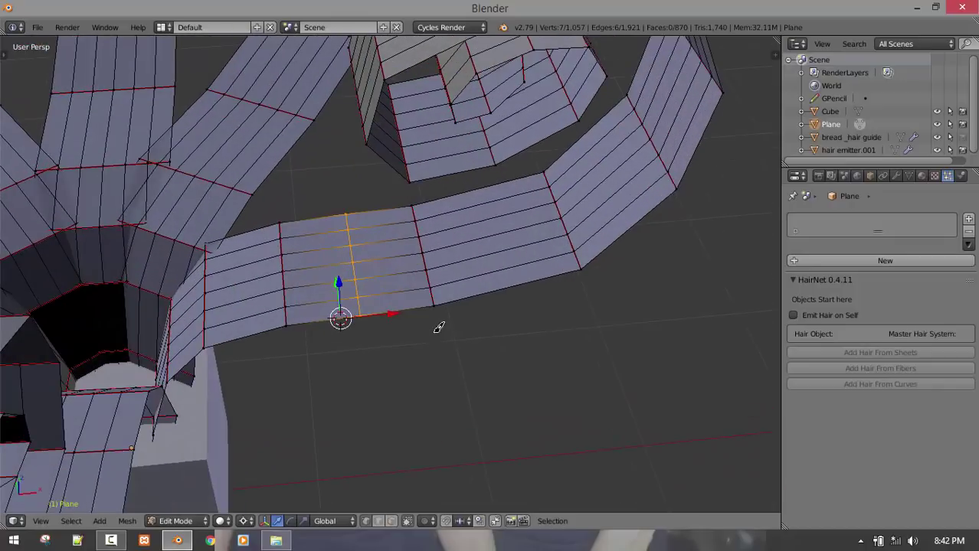
middle_drag(367, 280, 364, 269)
scroll(363, 269, down, 2)
Return to Object Mode, select the cube, and move the pivot point off the 3D cursor
key(Tab)
middle_drag(304, 334, 258, 305)
right_click(255, 387)
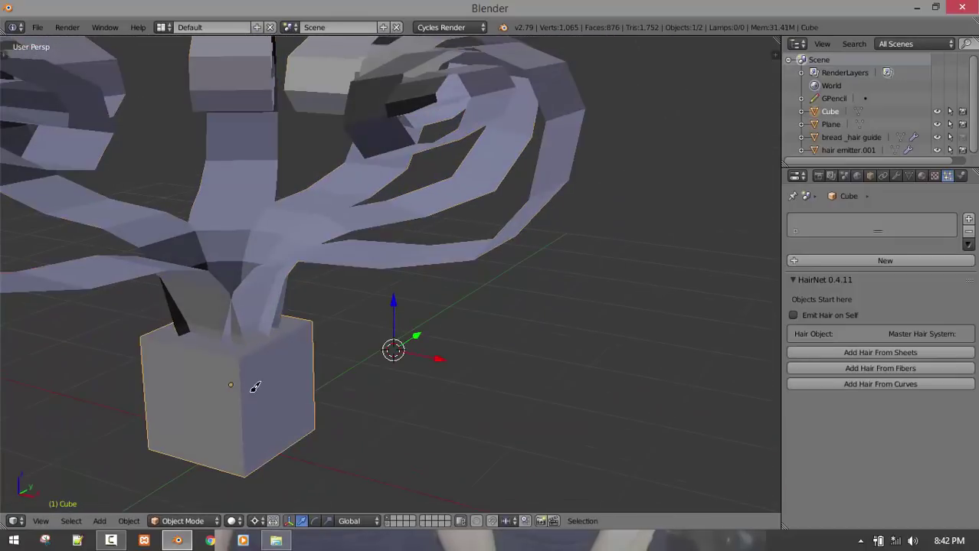
key(shift+s)
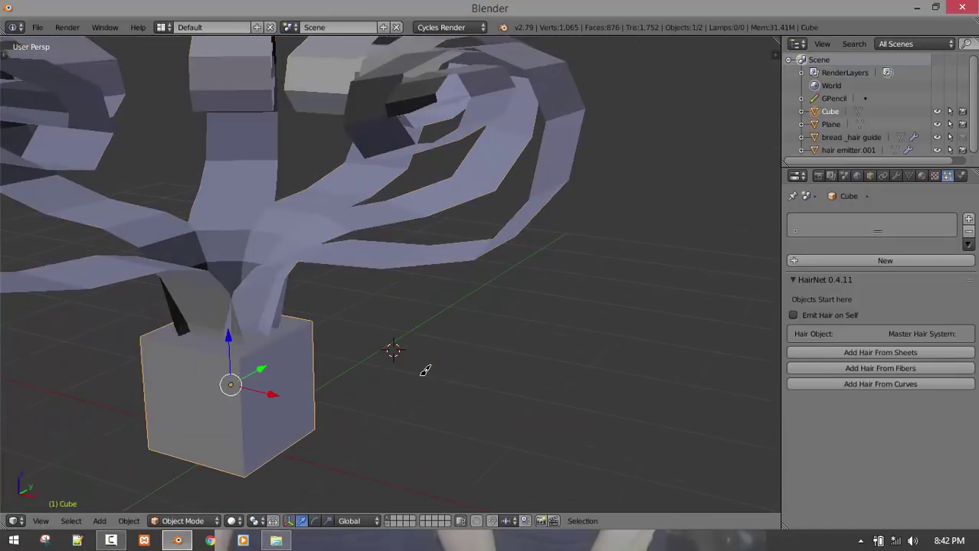
Select the guide strips together with the cube in Object Mode, with the cube as the active object
middle_drag(386, 237, 398, 271)
right_click(397, 271)
key(Tab)
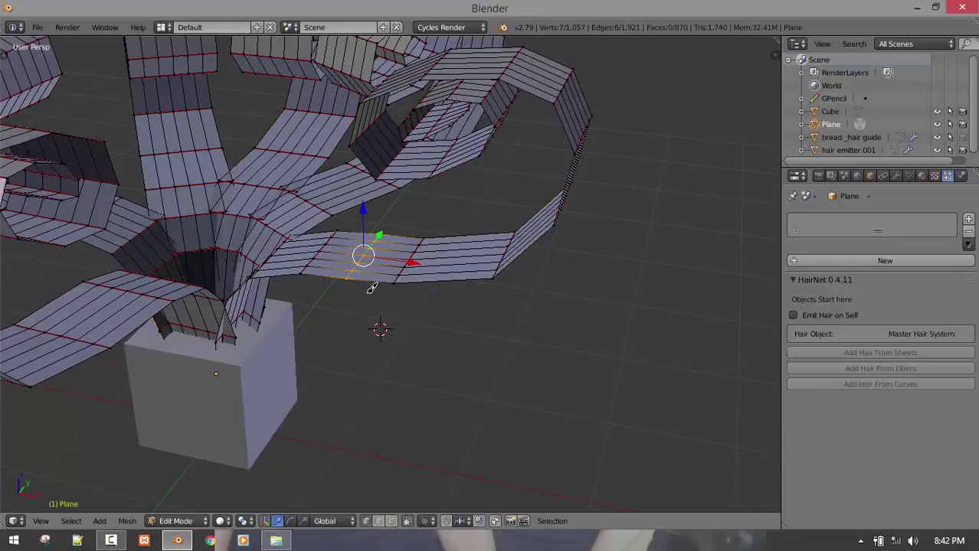
key(Tab)
shift+right_click(241, 404)
Save the scene in the Projects folder as untitled1.blend
key(ctrl+s)
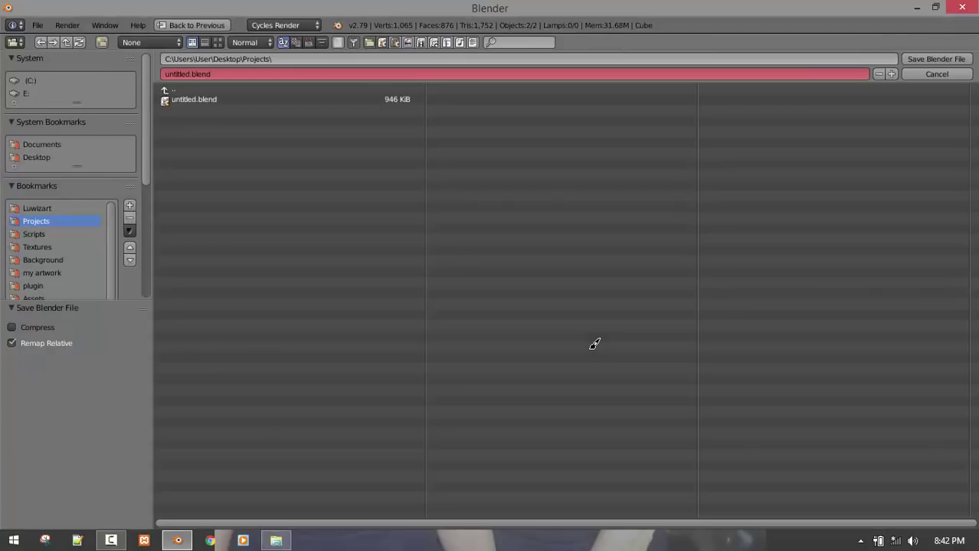
double_click(253, 102)
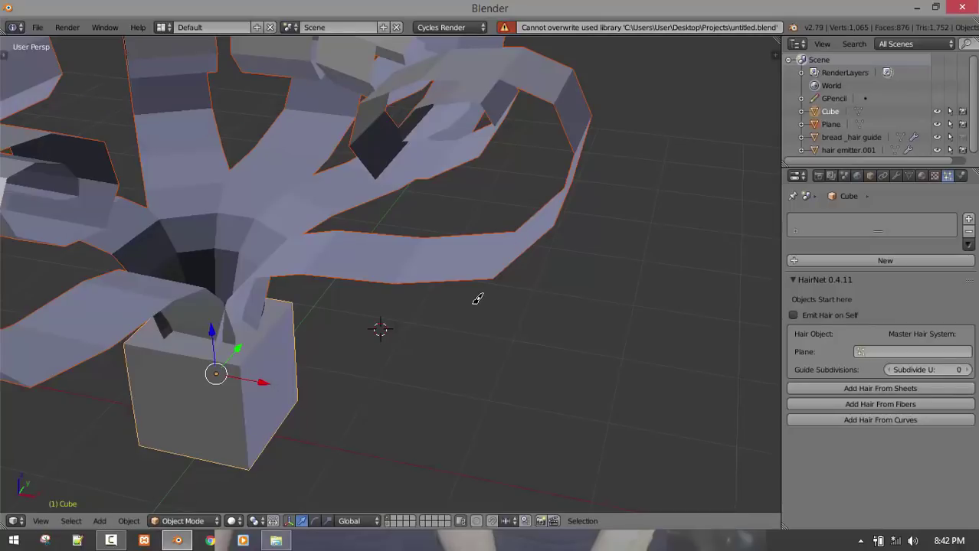
key(ctrl+s)
click(891, 74)
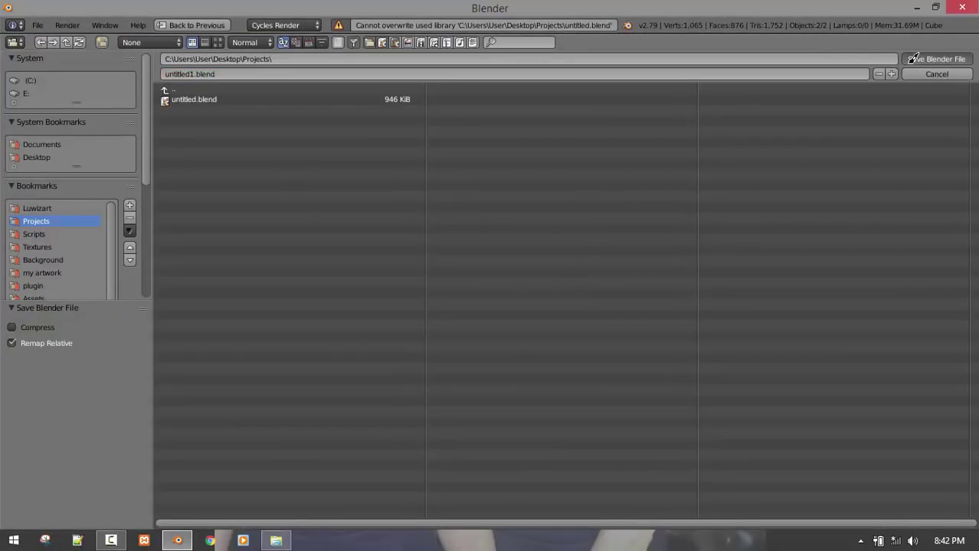
key(Return)
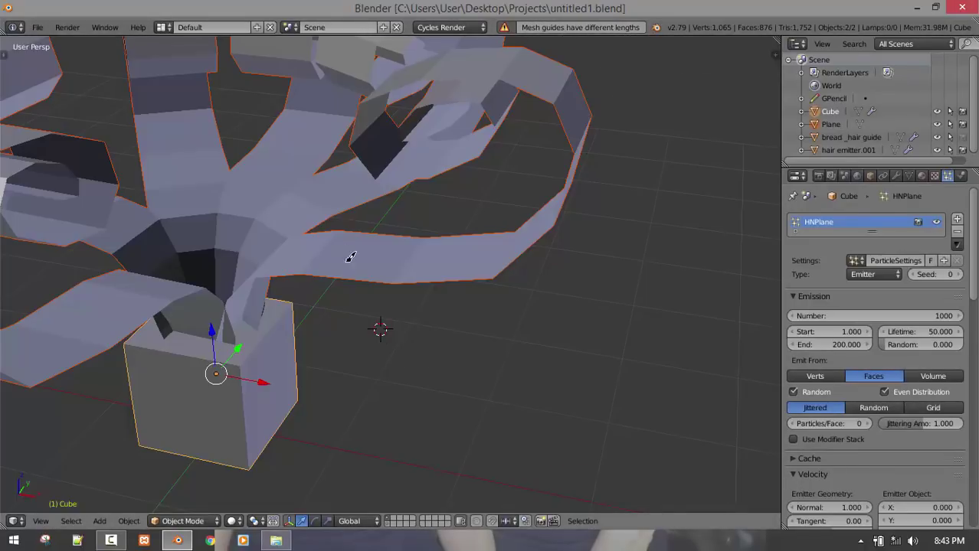
Delete the extra edge loop across the guide strip pointing along +X, near its base, and return to Object Mode
middle_drag(350, 257, 390, 266)
right_click(429, 270)
key(Tab)
scroll(395, 272, up, 2)
key(a)
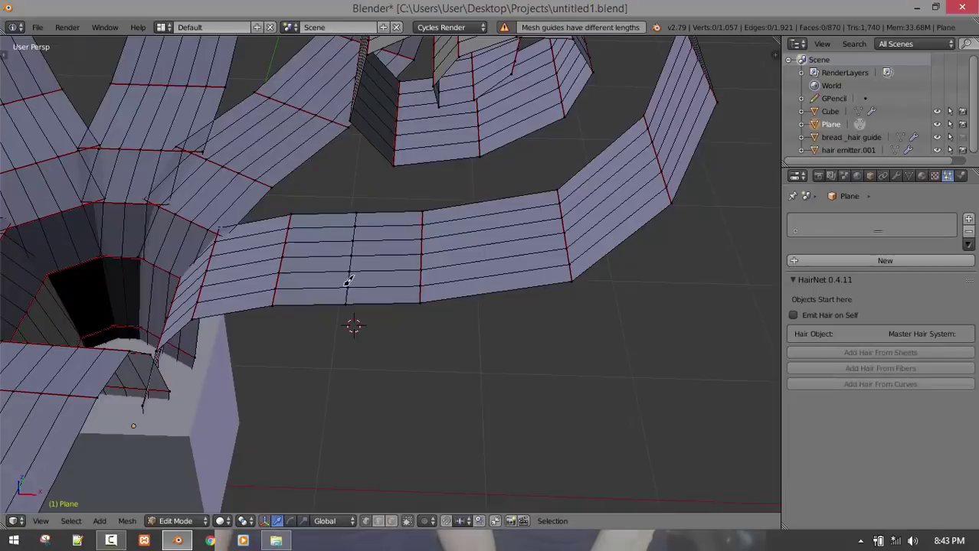
alt+right_click(350, 284)
key(x)
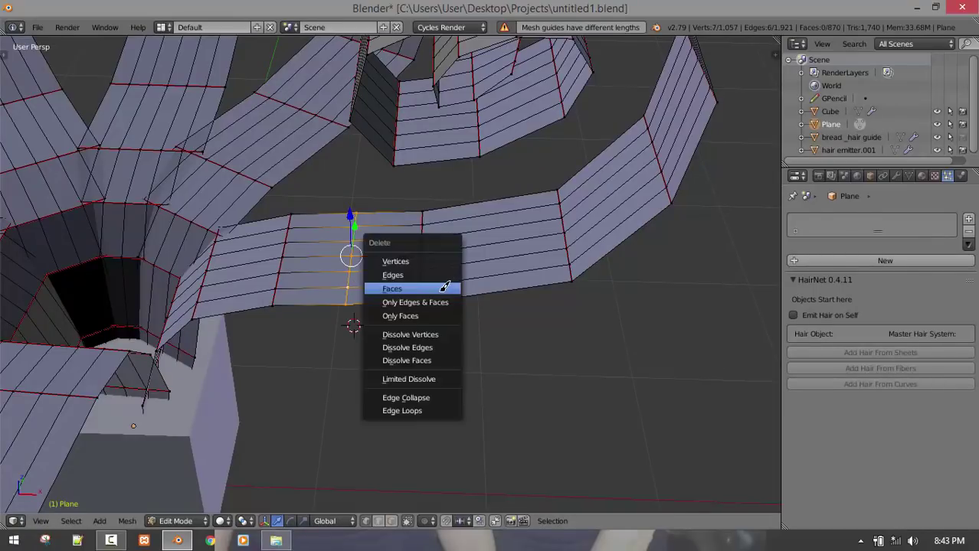
click(433, 410)
middle_drag(433, 411, 343, 312)
key(Tab)
Examine the guide strips from several angles and check their mesh layout in Edit Mode
scroll(298, 299, down, 1)
key(a)
scroll(291, 276, up, 2)
scroll(264, 315, up, 2)
middle_drag(256, 316, 375, 289)
right_click(383, 291)
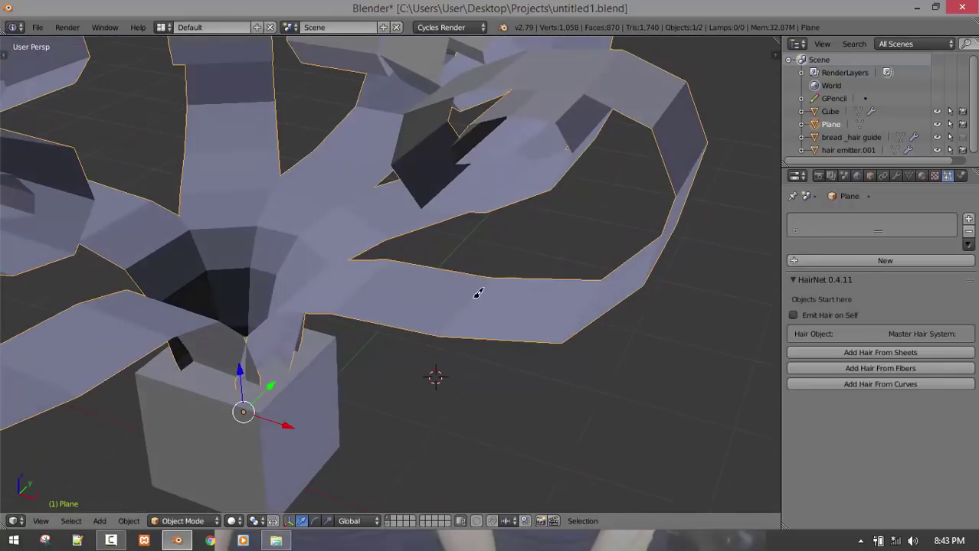
key(Tab)
key(a)
middle_drag(546, 308, 441, 304)
scroll(339, 310, down, 4)
key(Tab)
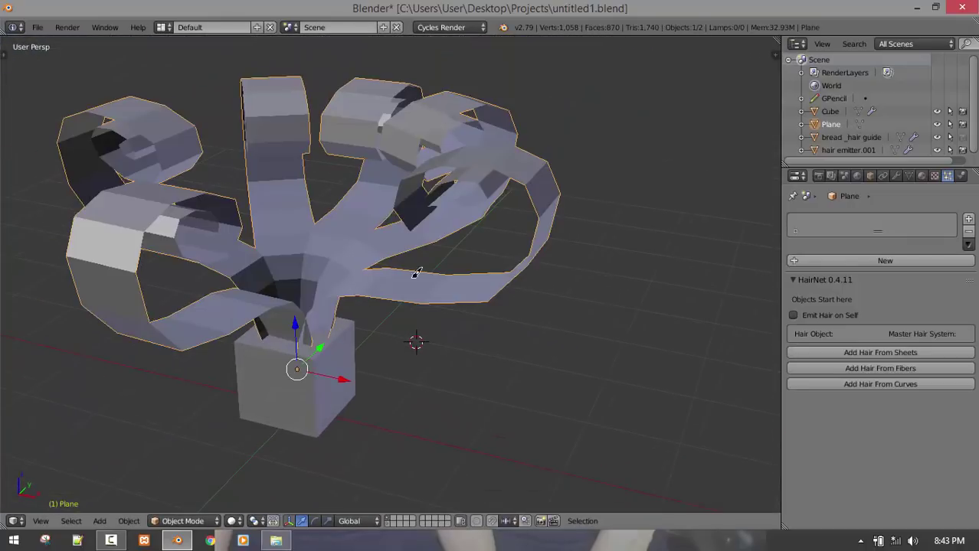
middle_drag(416, 273, 407, 214)
middle_drag(411, 319, 445, 218)
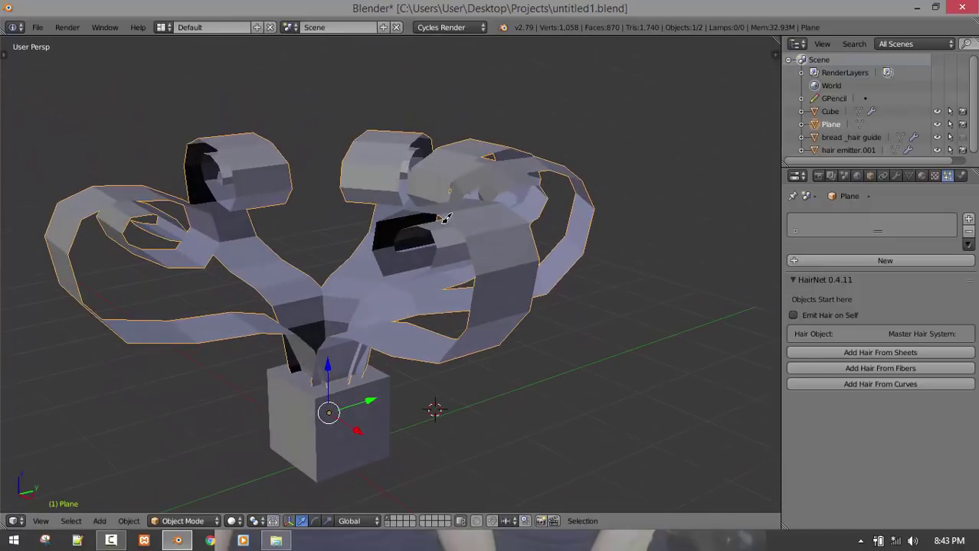
middle_drag(377, 286, 419, 284)
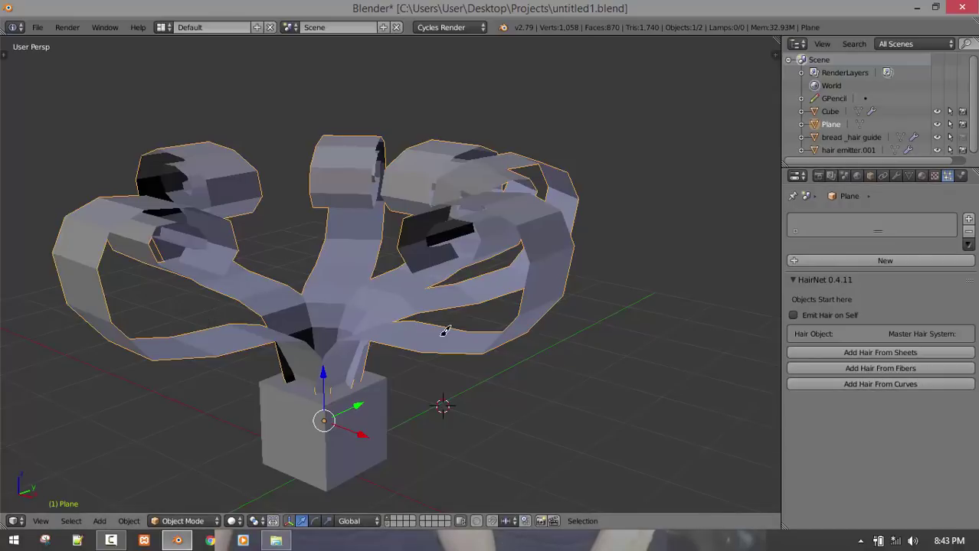
scroll(538, 321, up, 3)
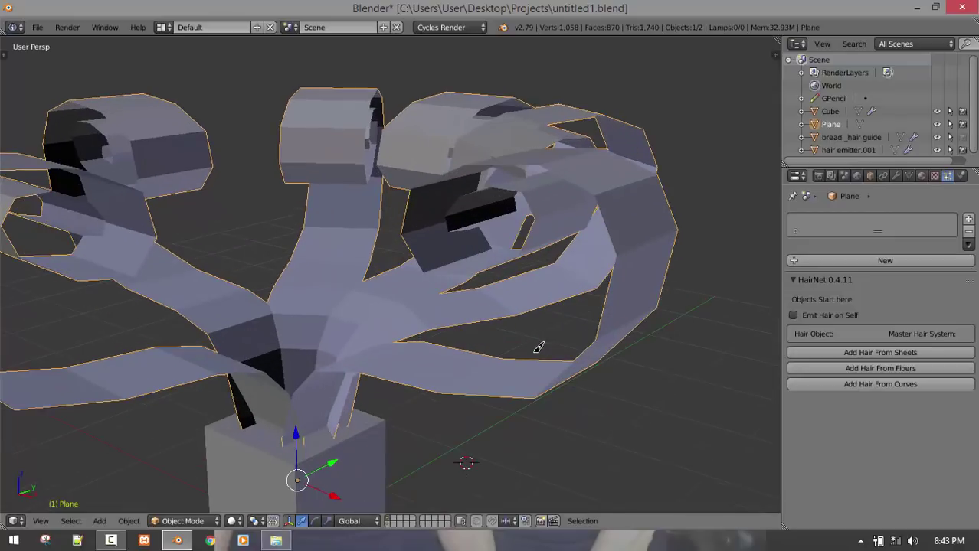
Delete the guide strips and remove the HNPlane particle system from the cube in front view
key(x)
click(494, 324)
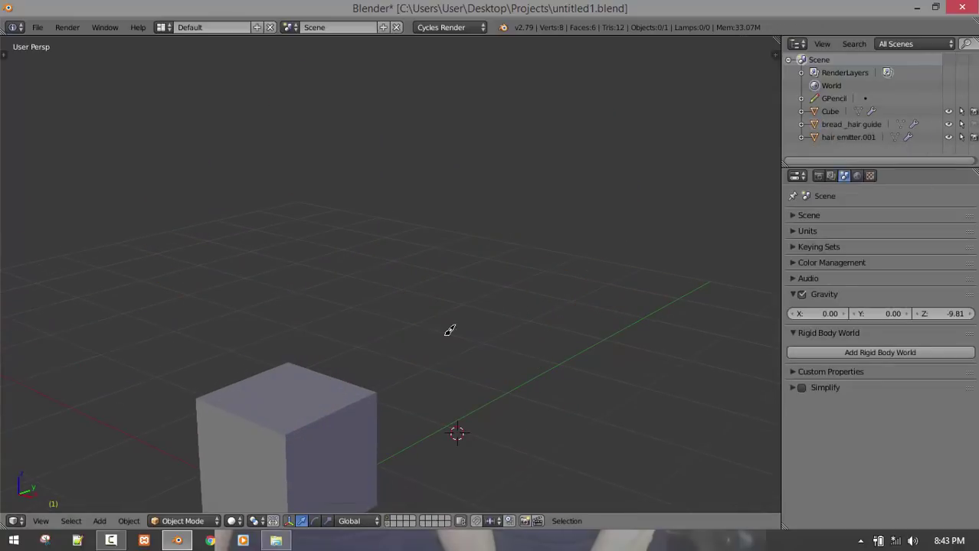
key(KP_1)
scroll(450, 336, up, 2)
right_click(214, 482)
shift+middle_drag(344, 448, 334, 222)
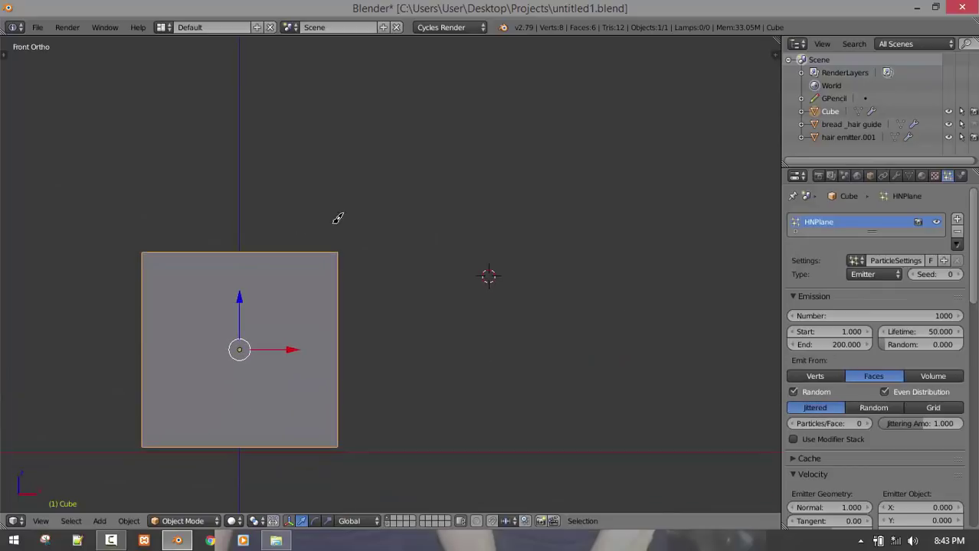
click(957, 229)
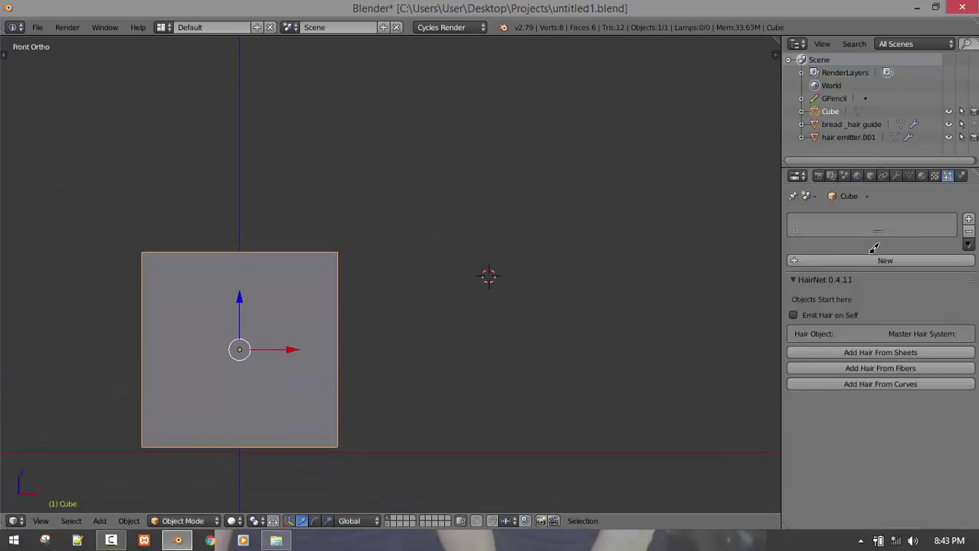
click(929, 381)
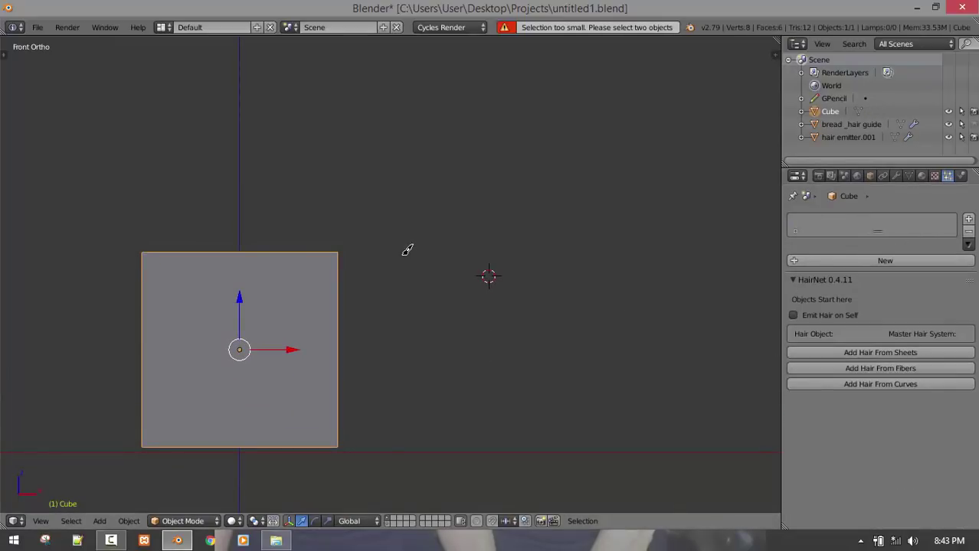
Add a Single Vert mesh object just above the cube's top face in front view
middle_drag(262, 234, 241, 285)
key(KP_1)
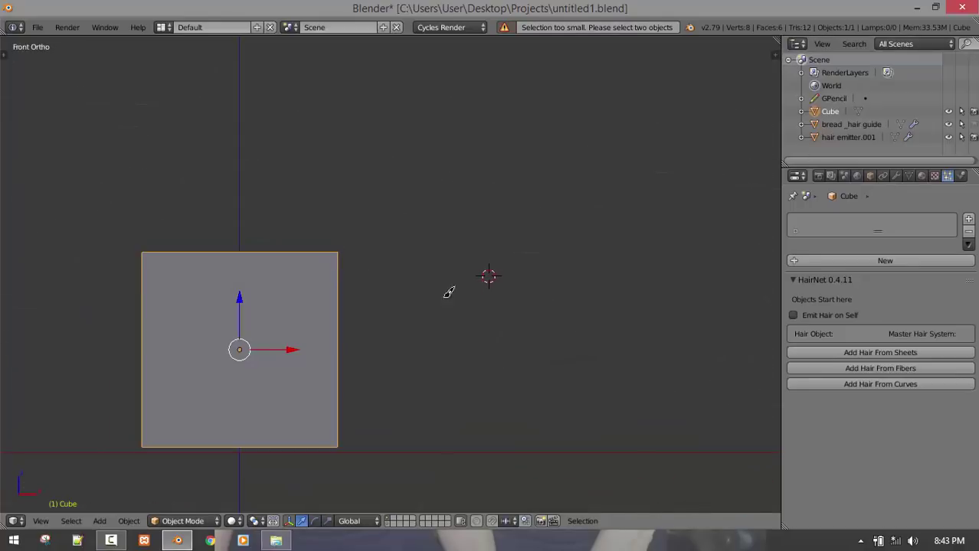
key(Tab)
key(Tab)
scroll(356, 241, down, 3)
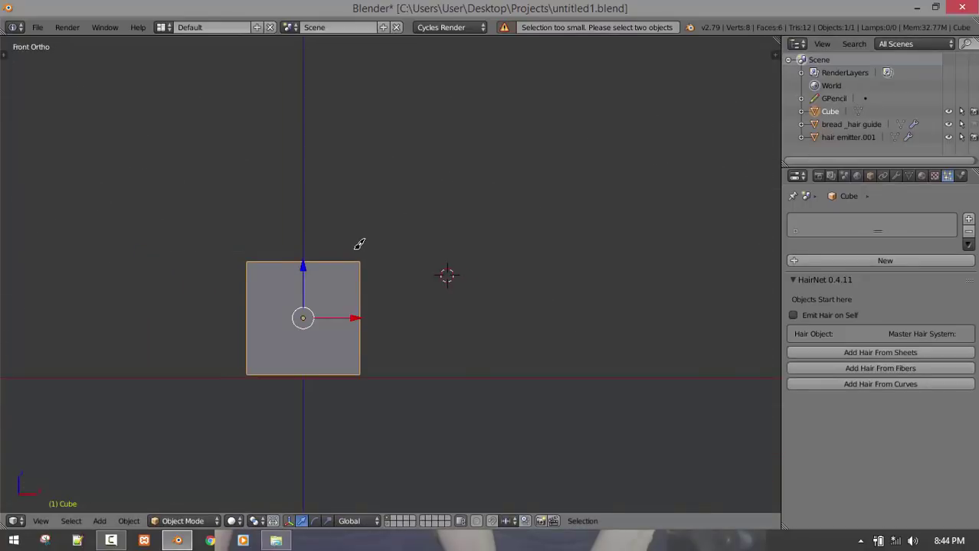
key(a)
key(shift+a)
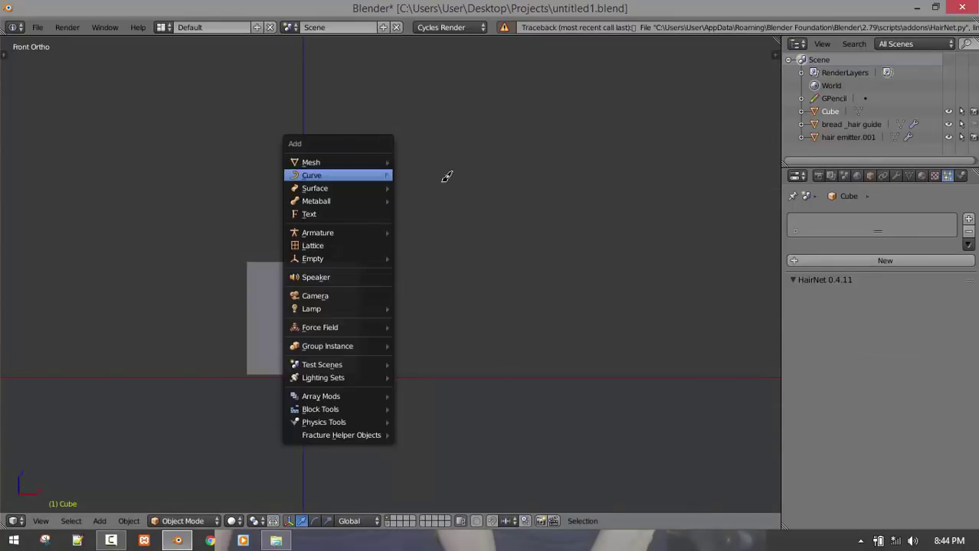
key(Escape)
key(shift+a)
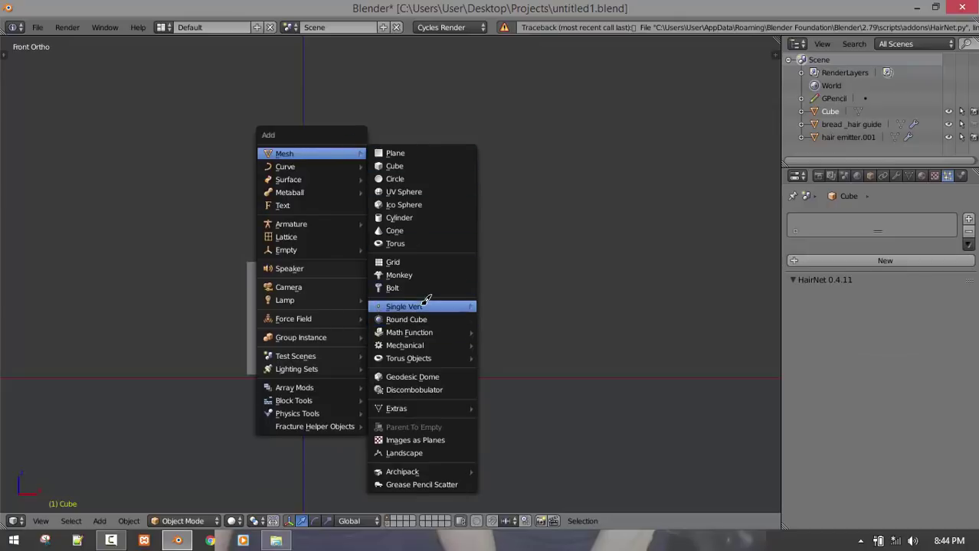
mouse_move(429, 301)
click(539, 306)
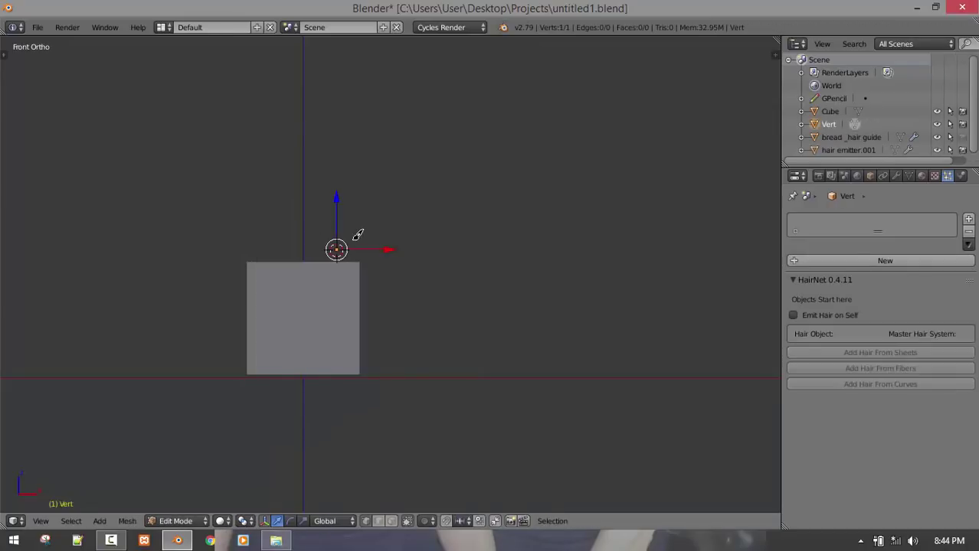
Draw a chain of edges from the vertex above the cube outward along +X, turning up and back into a wide bend
key(ctrl+Tab)
click(347, 228)
ctrl+right_click(401, 187)
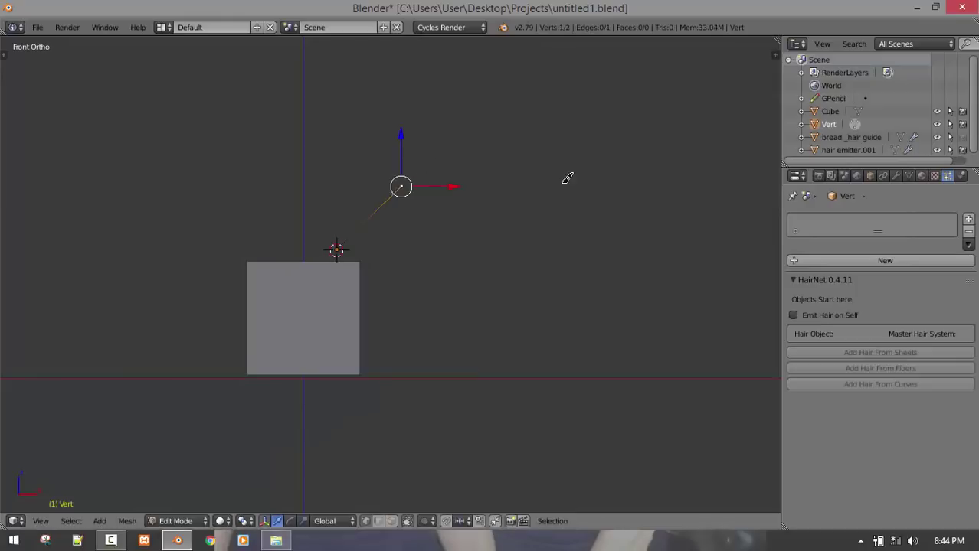
ctrl+right_click(582, 232)
ctrl+right_click(666, 202)
ctrl+right_click(594, 85)
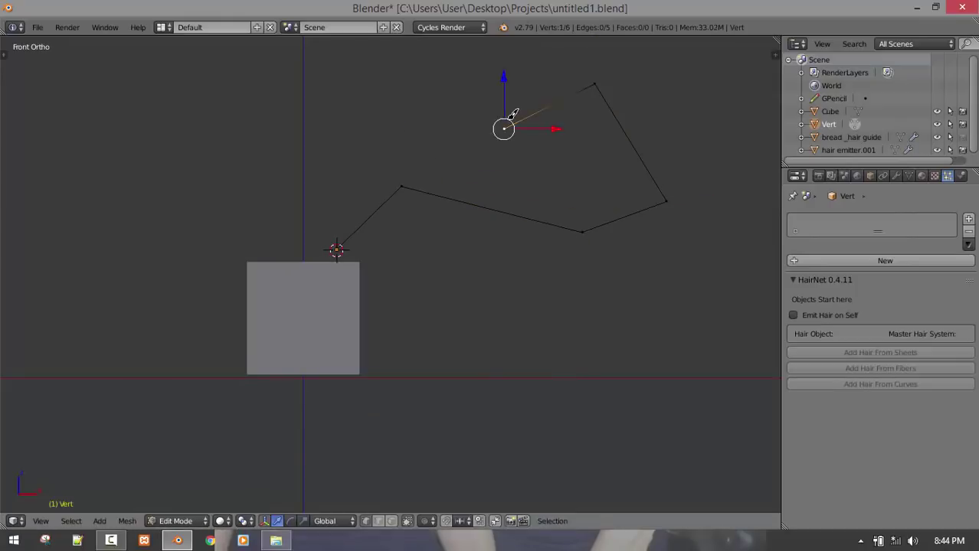
Extrude more vertices inward to finish the spiral, reposition the inner vertices to shape the curl, and return to Object Mode
key(e)
click(550, 175)
key(e)
click(622, 153)
key(e)
click(602, 97)
key(e)
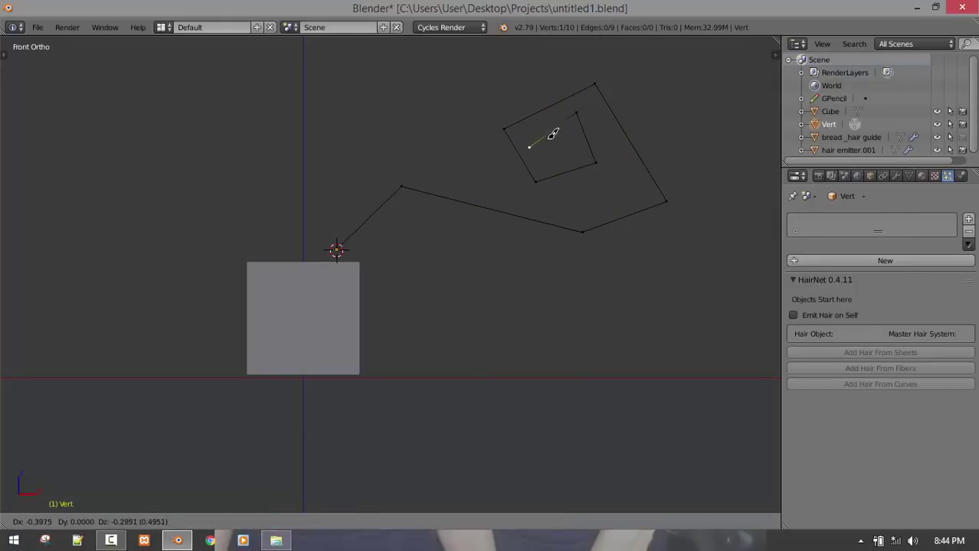
click(553, 137)
key(e)
click(592, 140)
key(g)
click(606, 121)
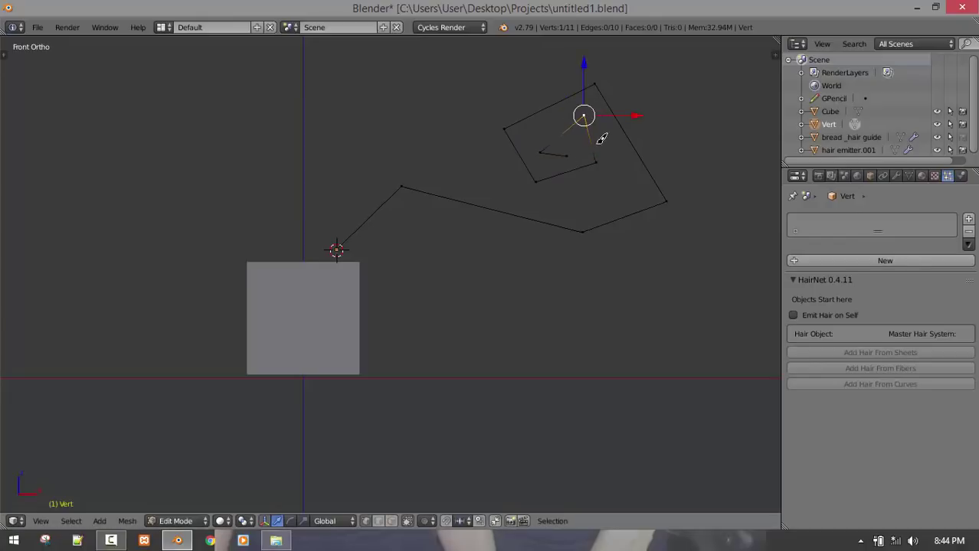
key(Tab)
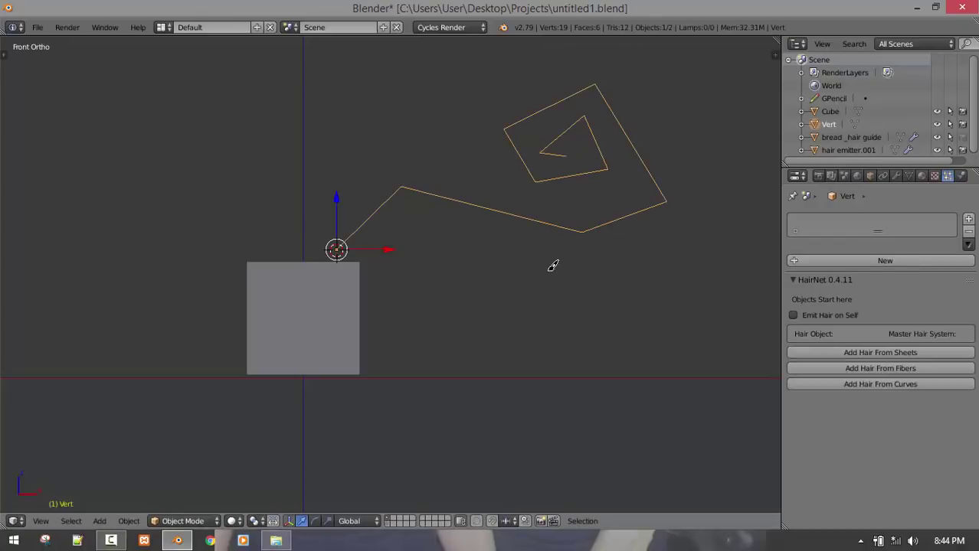
Smooth the spiral line with a Subdivision Surface modifier at view level 1 and apply it
click(896, 175)
click(881, 219)
click(720, 422)
key(KP_5)
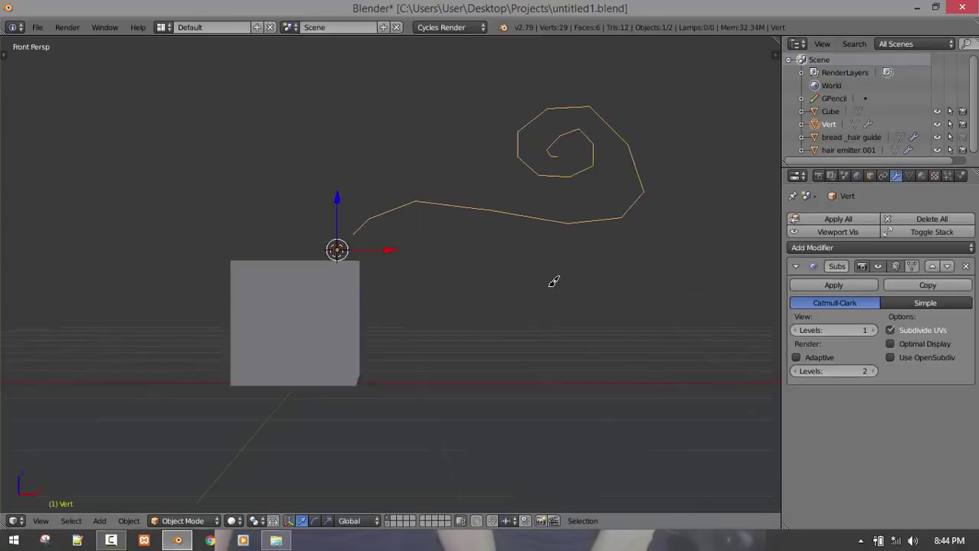
middle_drag(553, 282, 324, 298)
key(ctrl+z)
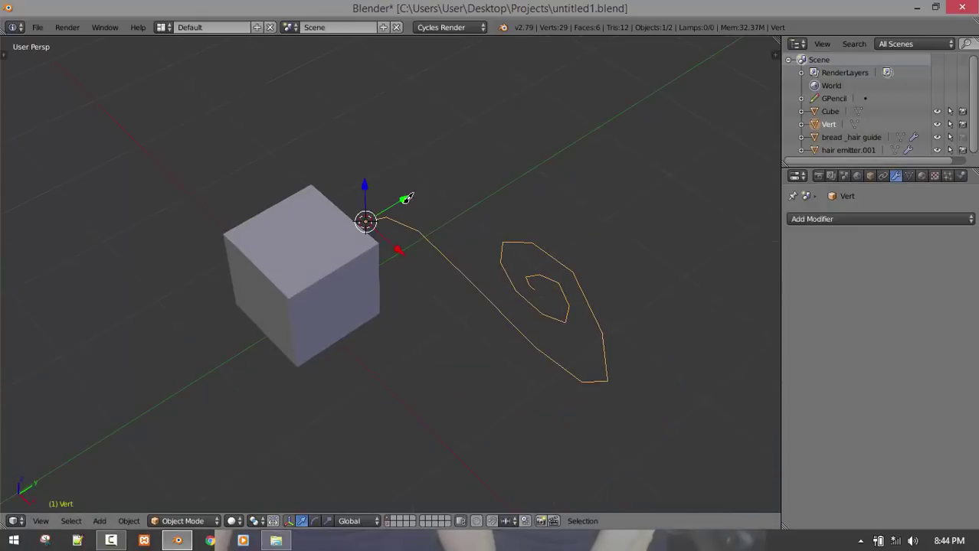
Move the spiral line along Y and adjust its height so its root emerges from the cube's top face
drag(407, 198, 342, 232)
key(KP_1)
middle_drag(404, 211, 377, 260)
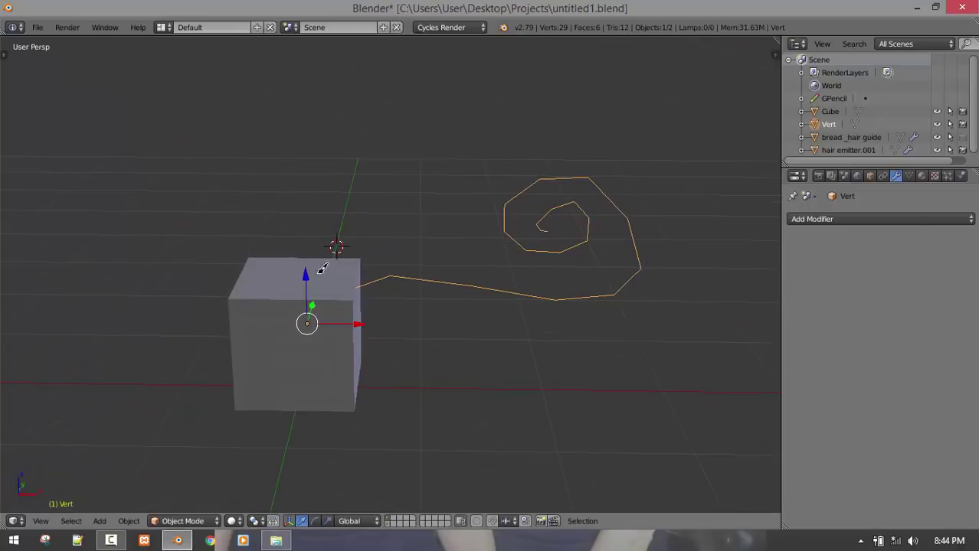
drag(312, 272, 311, 243)
middle_drag(325, 251, 367, 228)
scroll(376, 231, up, 1)
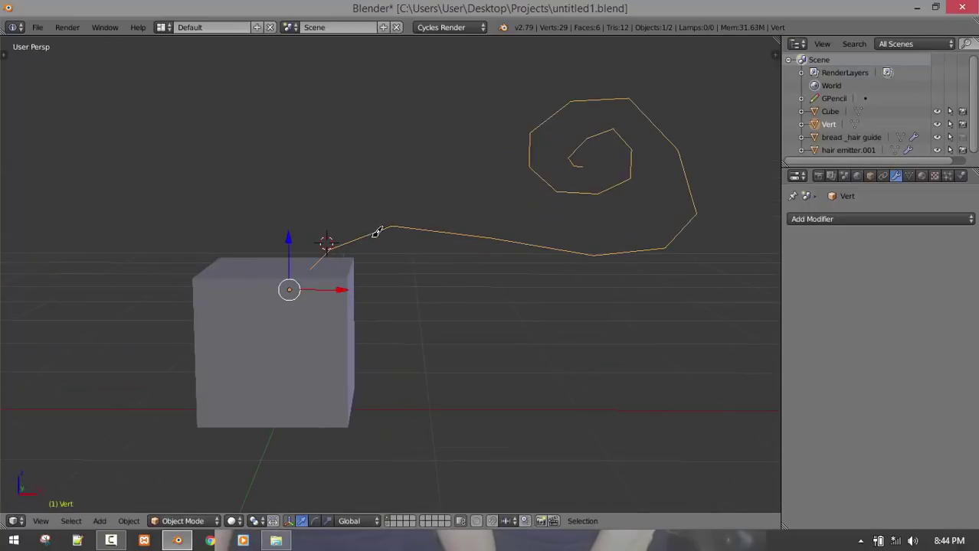
Convert the spiral line from mesh to a curve and open it in Edit Mode to check its points
key(alt+c)
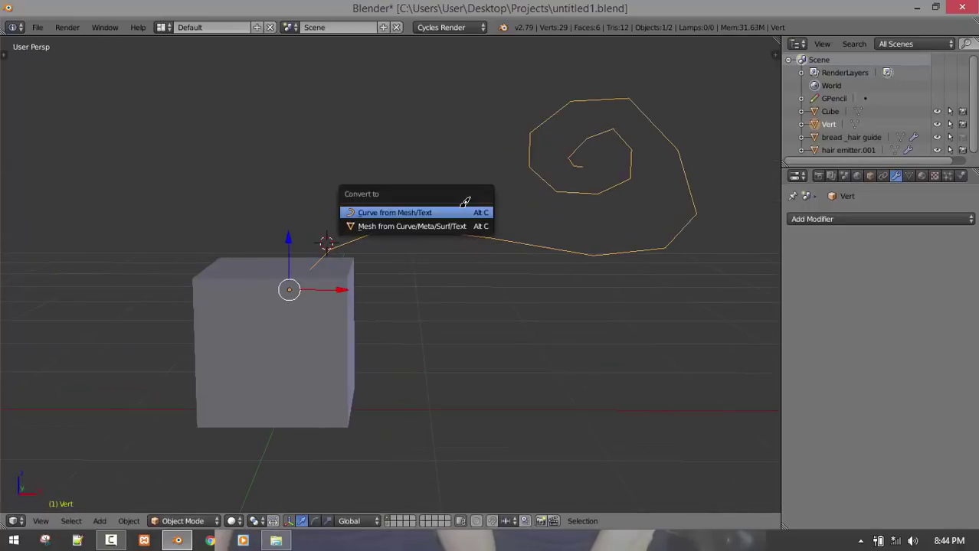
click(392, 204)
key(Tab)
scroll(637, 196, up, 1)
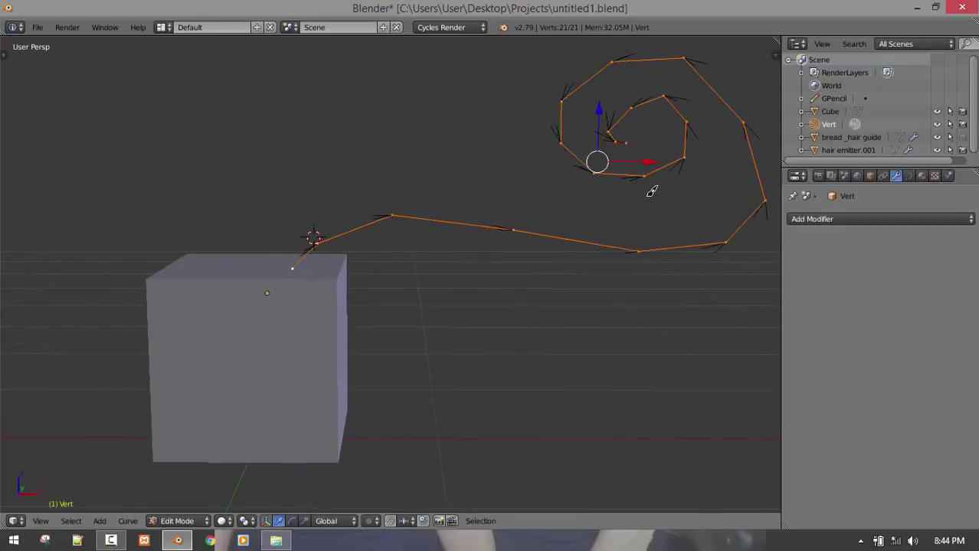
key(Tab)
key(Tab)
key(Tab)
key(Tab)
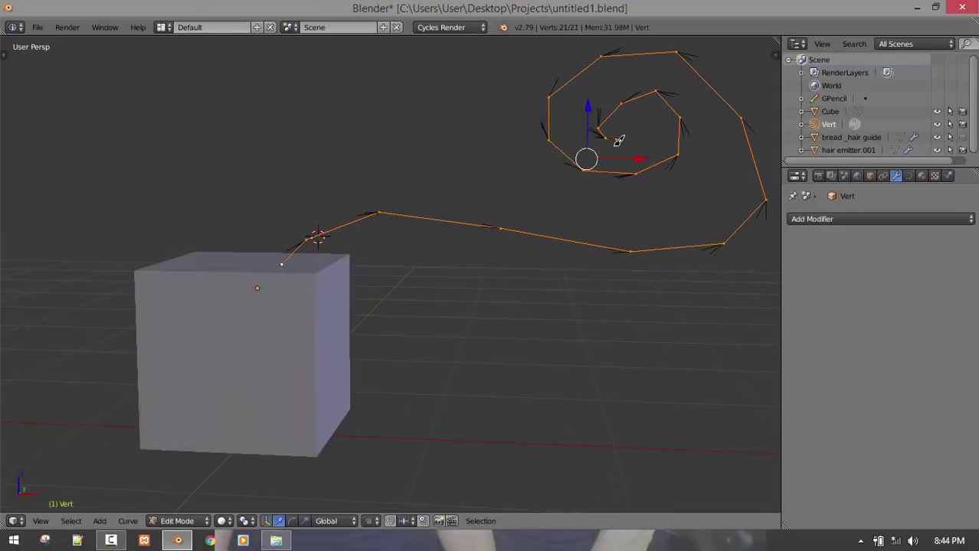
Leave Edit Mode, snap the 3D cursor to the cube, and set the spiral curve's origin to the 3D cursor
key(t)
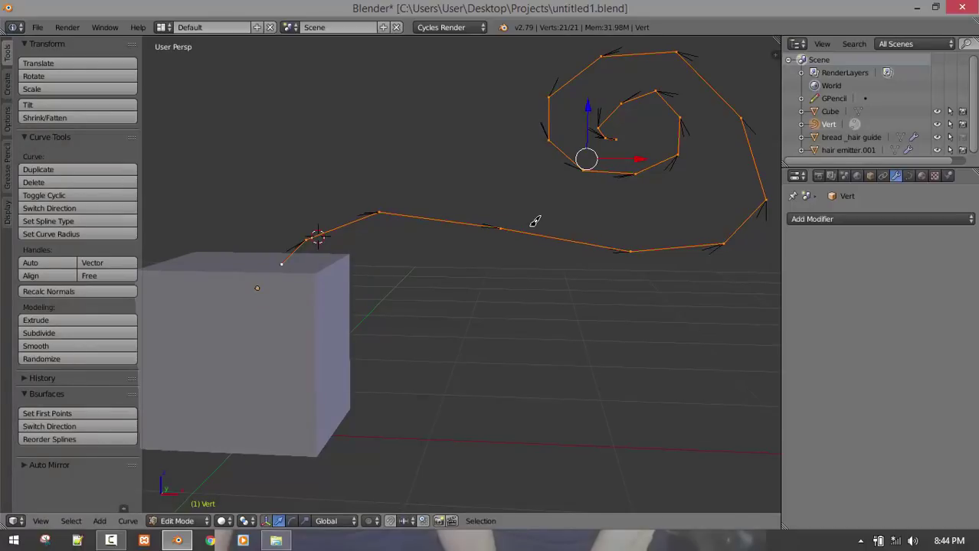
key(Tab)
middle_drag(535, 221, 321, 350)
right_click(321, 349)
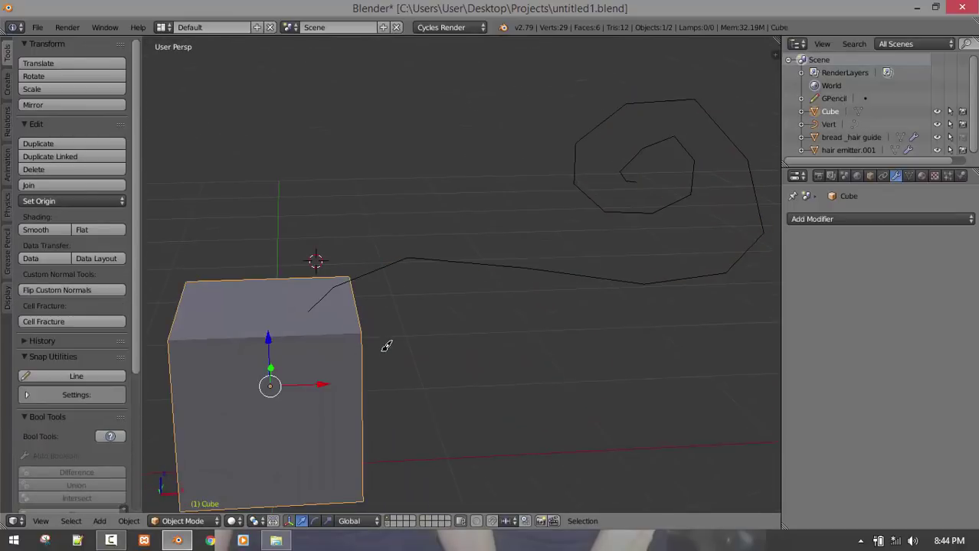
key(shift+s)
click(379, 346)
right_click(472, 259)
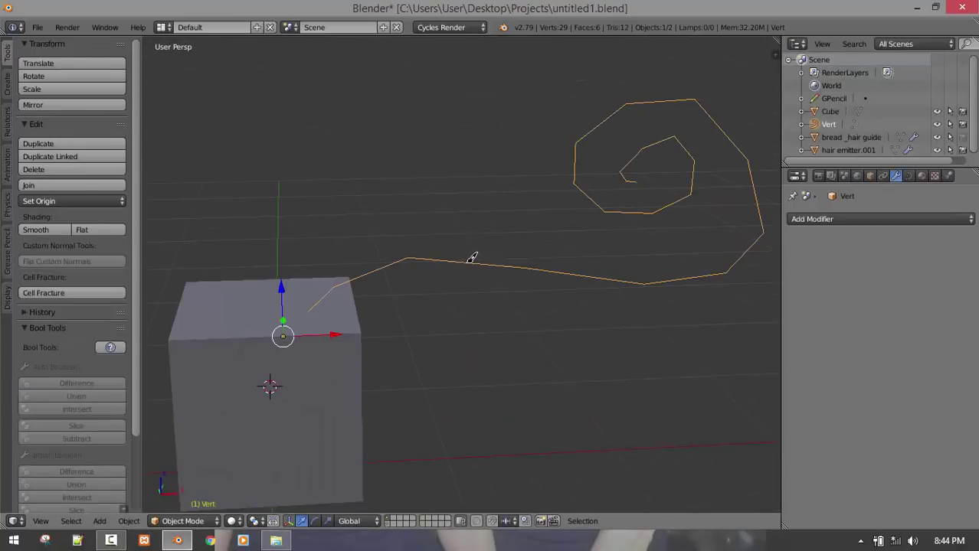
key(ctrl+shift+alt+c)
click(469, 263)
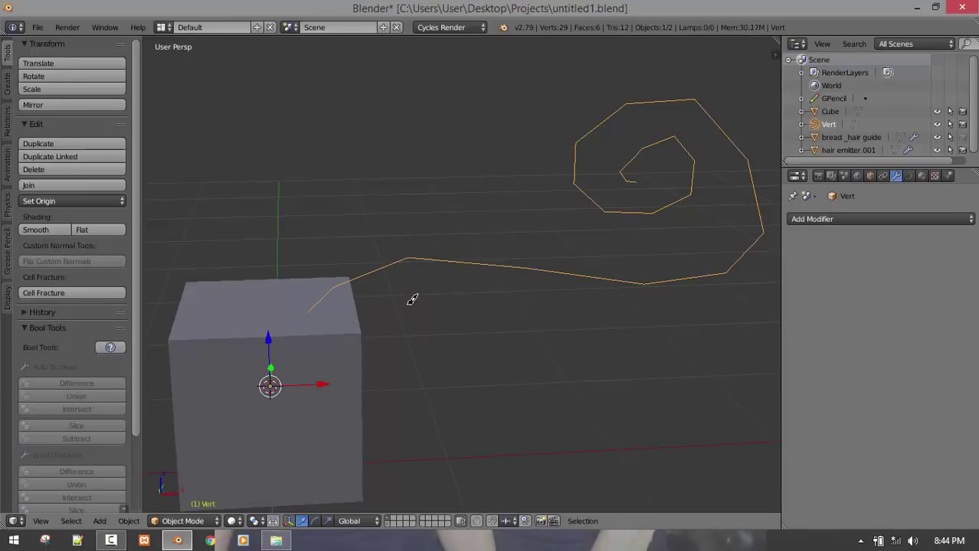
Try HairNet's sheet method on the cube, remove that particle system, and generate hair from the spiral curve using Add Hair From Curves
shift+right_click(347, 402)
click(947, 175)
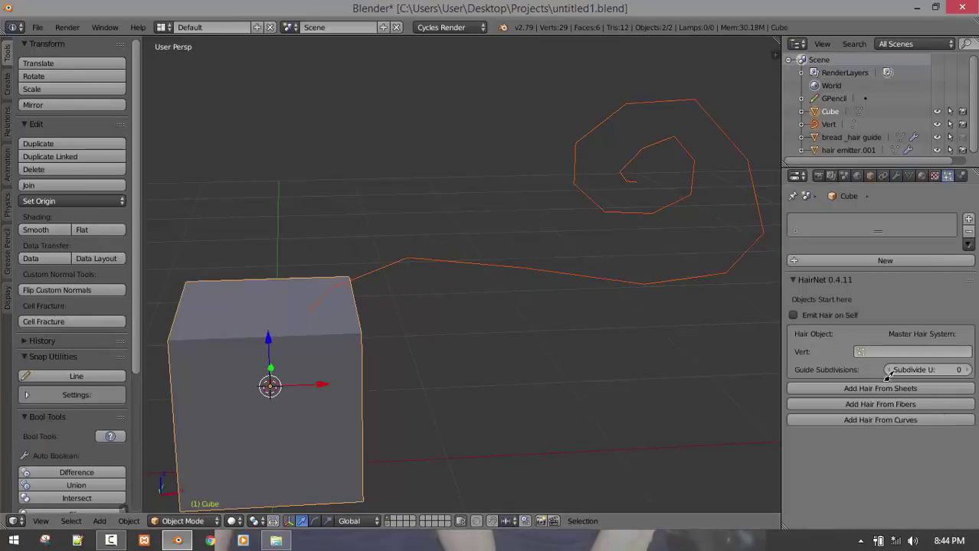
click(919, 389)
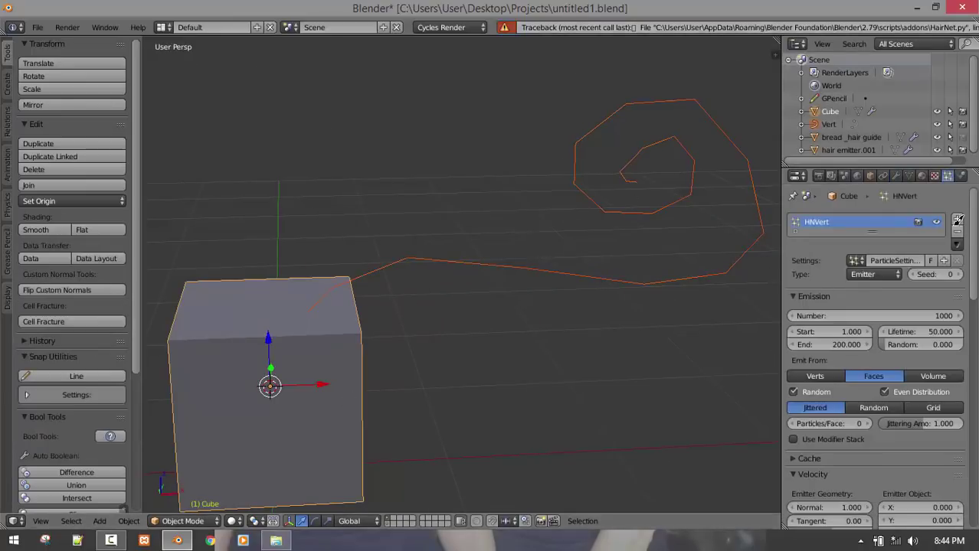
click(957, 230)
click(906, 418)
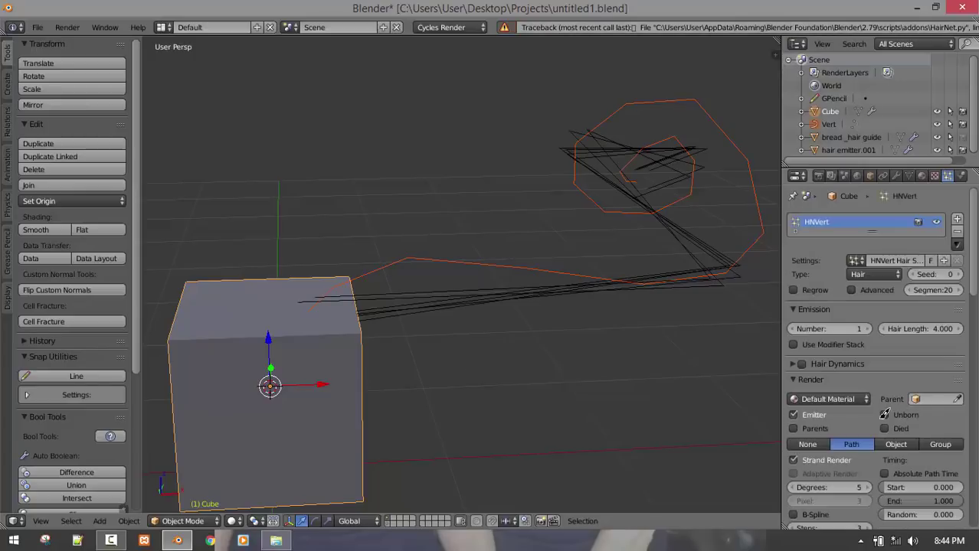
Set the hair's viewport display steps to 7 and inspect the curled strands on the cube
scroll(884, 389, down, 3)
scroll(885, 389, down, 8)
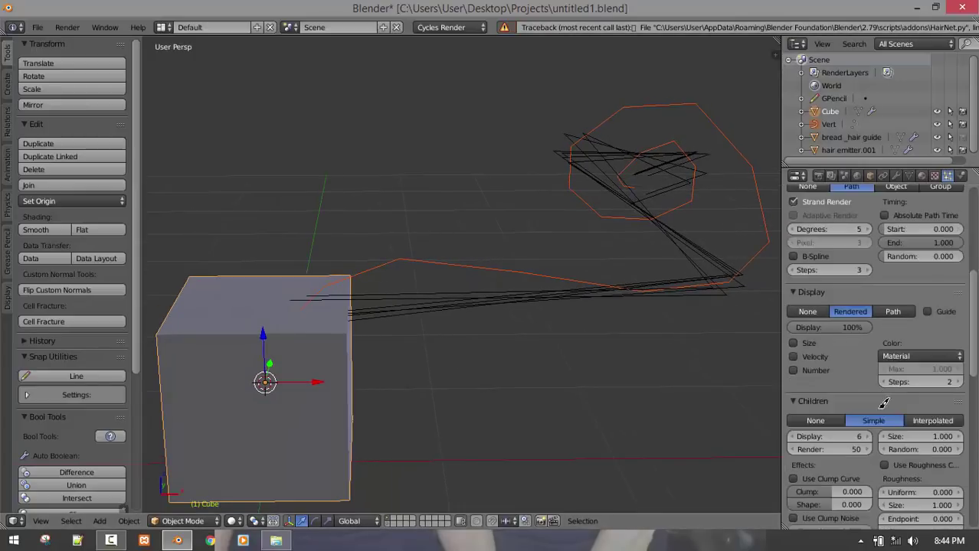
drag(964, 296, 977, 295)
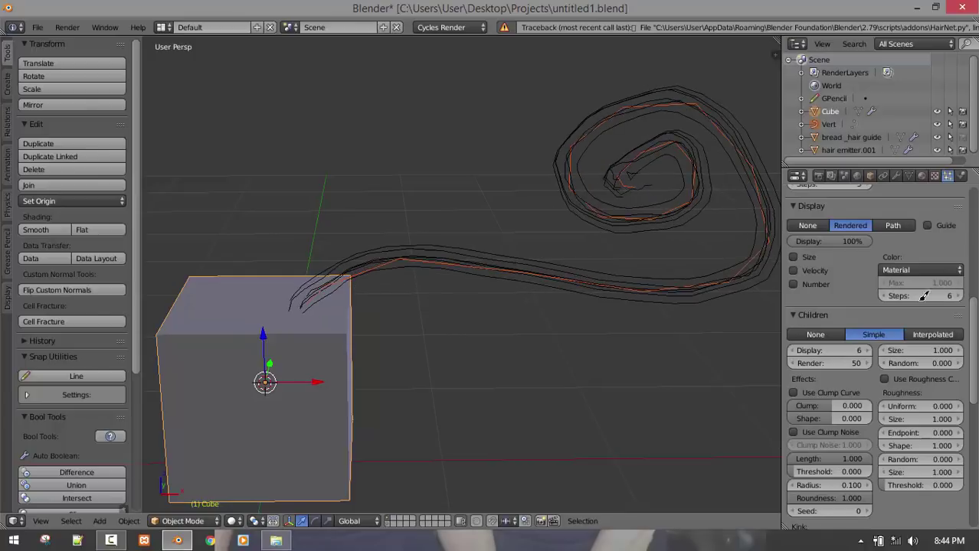
middle_drag(511, 285, 449, 335)
key(a)
right_click(449, 334)
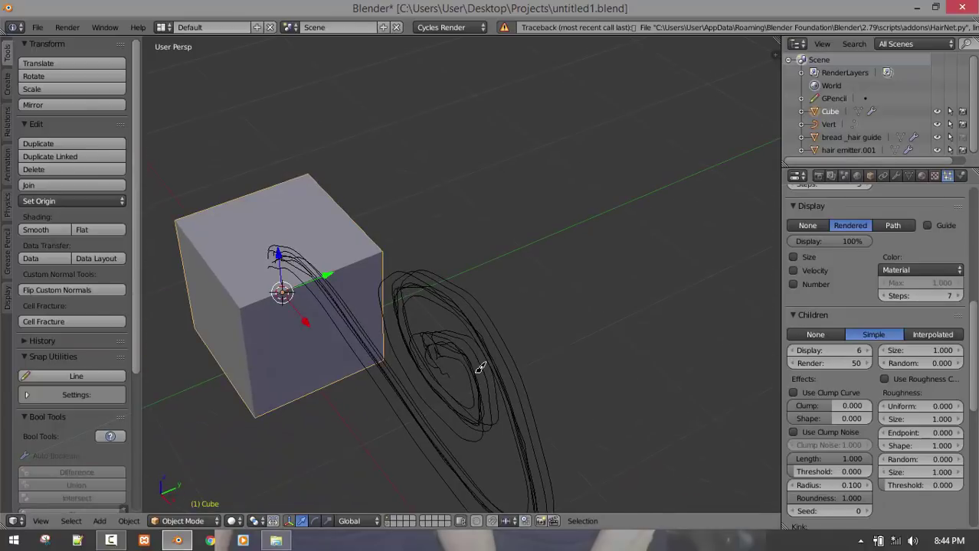
middle_drag(476, 367, 484, 337)
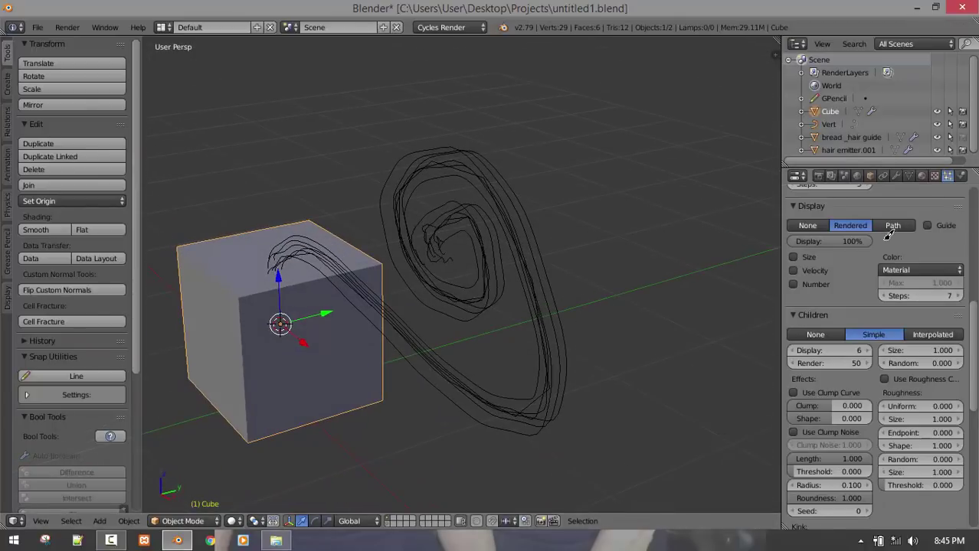
Remove the cube's hair system and duplicate the spiral inside the curve object, placing the copy beside the original
scroll(891, 244, up, 10)
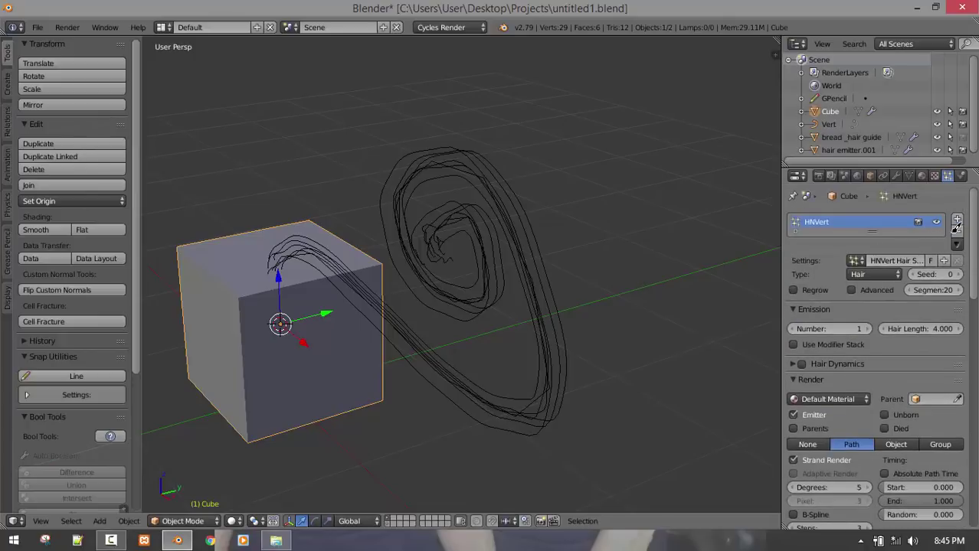
click(956, 228)
right_click(429, 331)
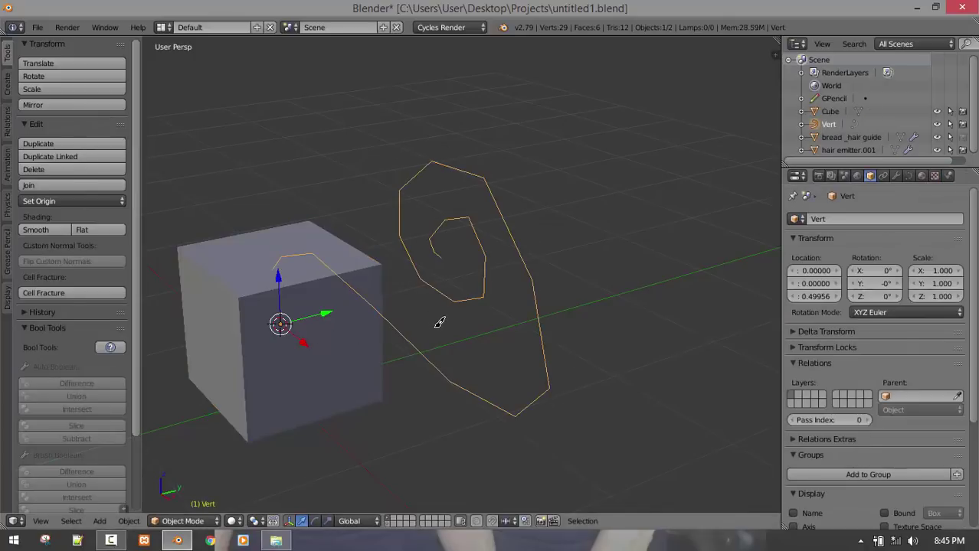
key(Tab)
middle_drag(440, 322, 426, 327)
key(shift+d)
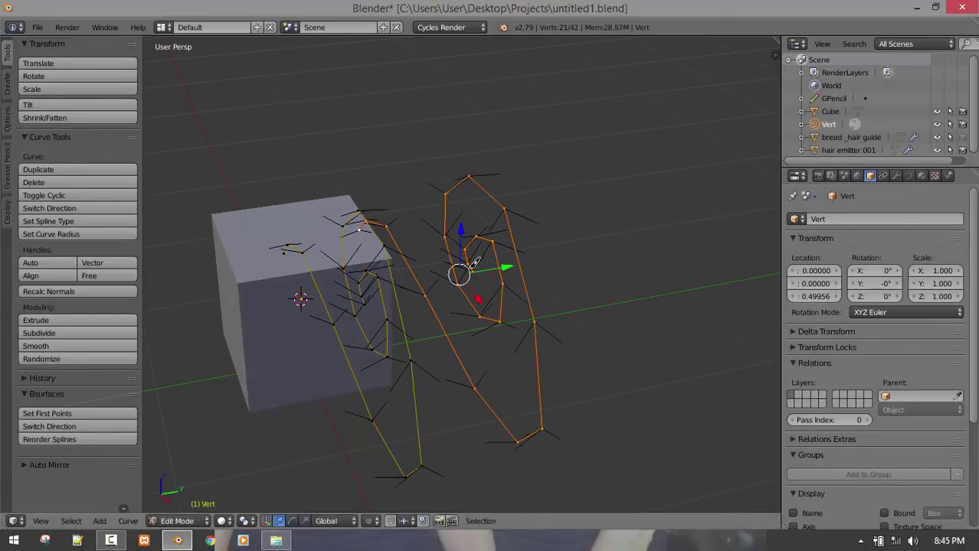
key(Tab)
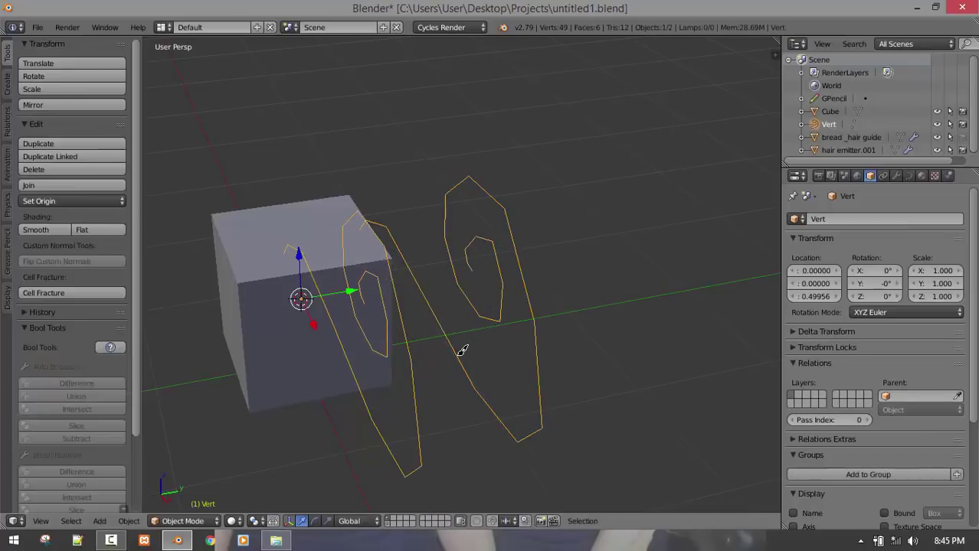
Try to generate HairNet hair on the cube from the curve object containing two spirals
scroll(885, 463, down, 4)
shift+right_click(311, 330)
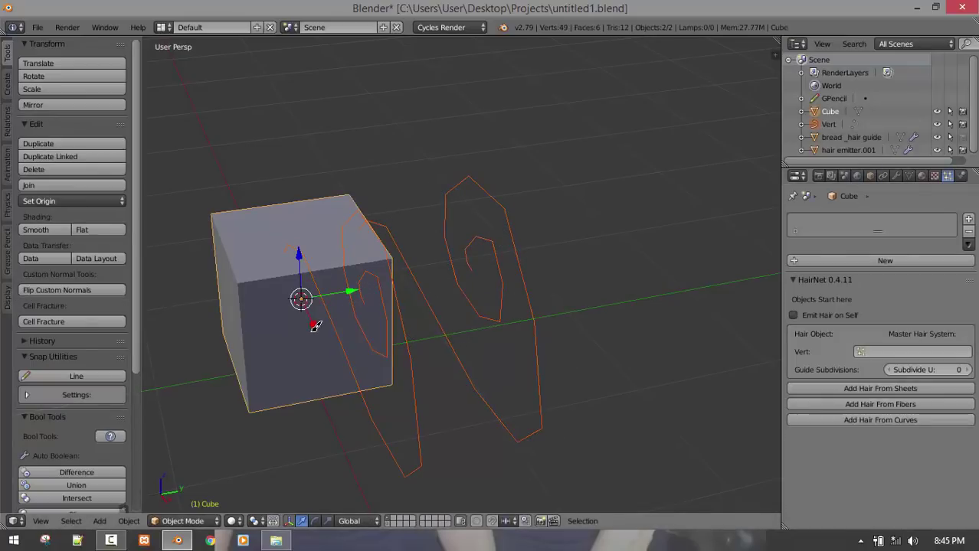
click(903, 420)
click(906, 420)
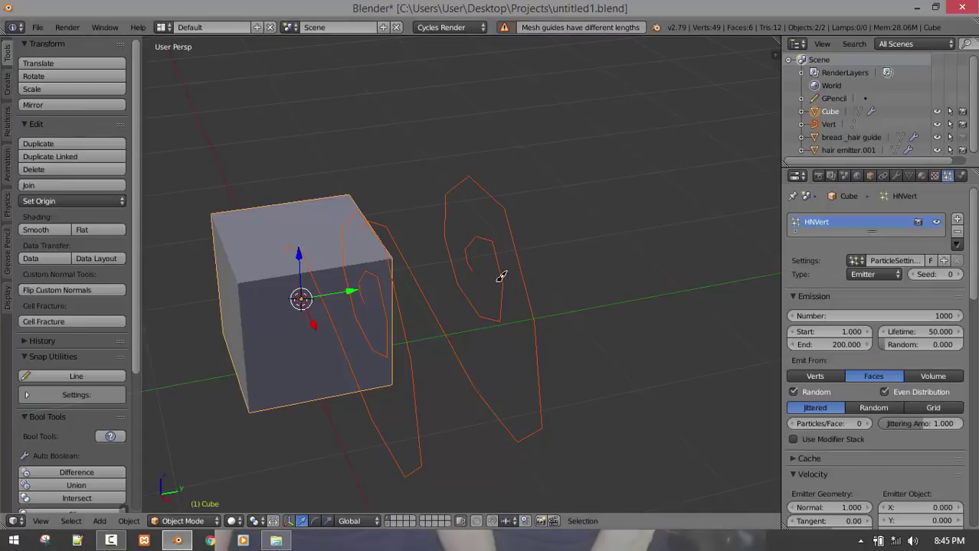
Subdivide the segment between two selected points on the duplicated spiral and return to Object Mode
middle_drag(499, 273, 525, 304)
right_click(553, 344)
middle_drag(553, 345, 485, 306)
key(Tab)
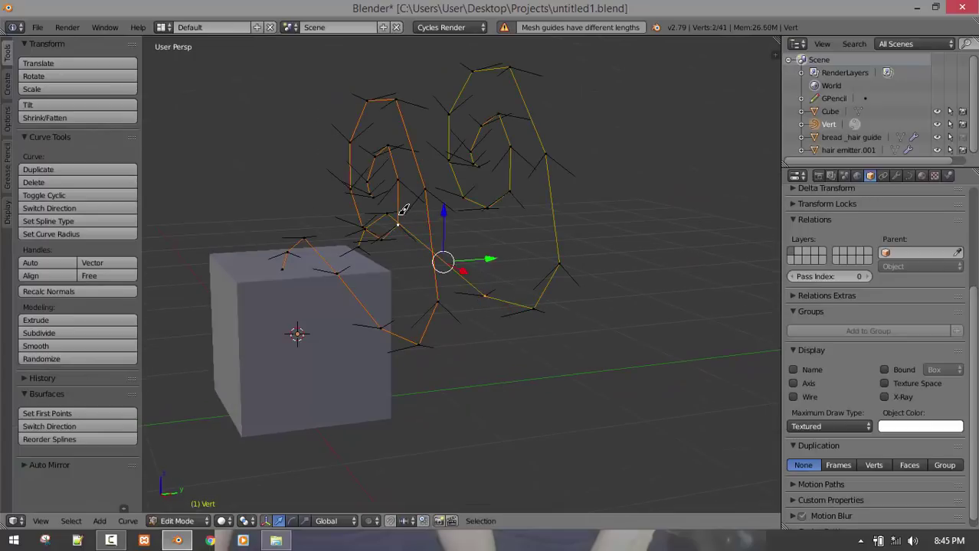
middle_drag(419, 241, 409, 239)
right_click(435, 297)
key(w)
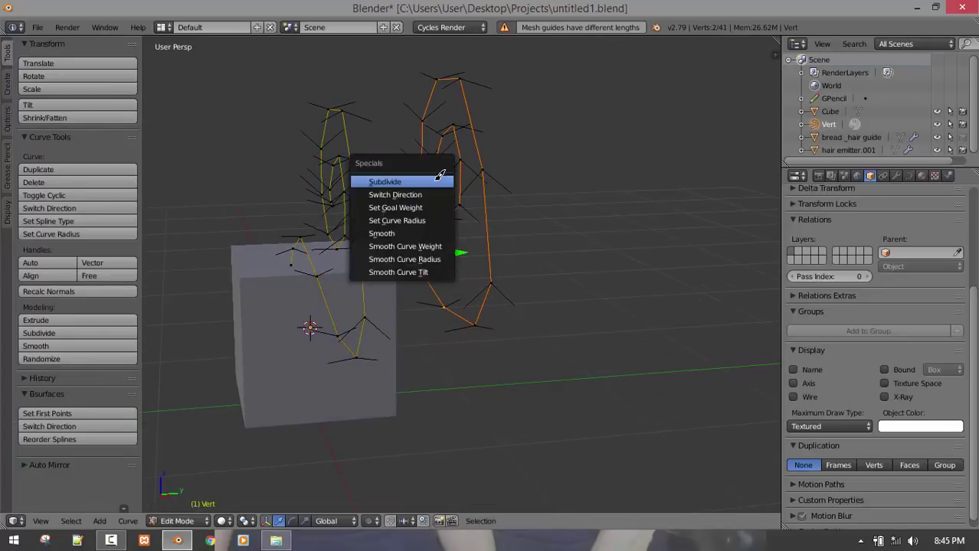
key(Tab)
Generate HairNet hair on the cube from the two spiral curves and examine the strands from several angles
shift+right_click(406, 325)
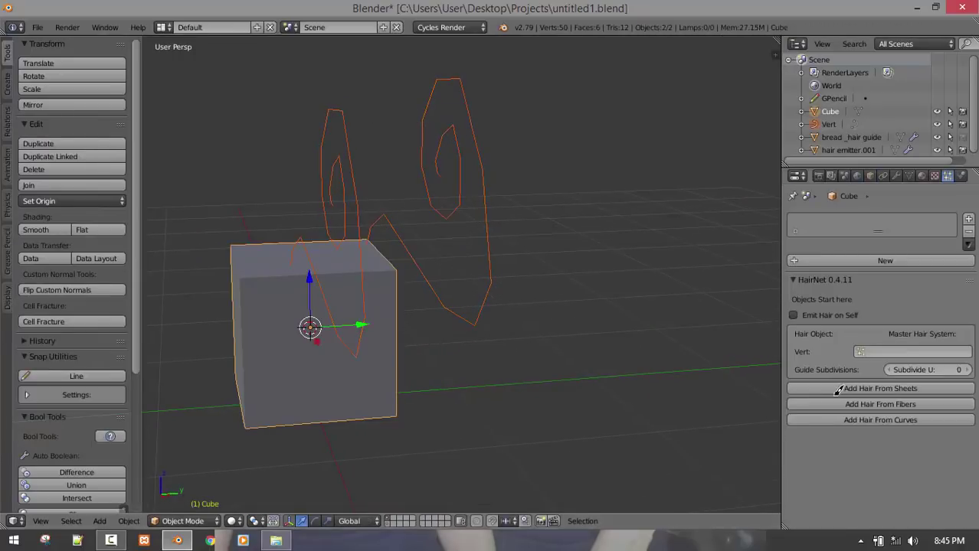
click(879, 419)
middle_drag(372, 300, 478, 306)
key(a)
right_click(497, 319)
key(a)
middle_drag(408, 254, 357, 120)
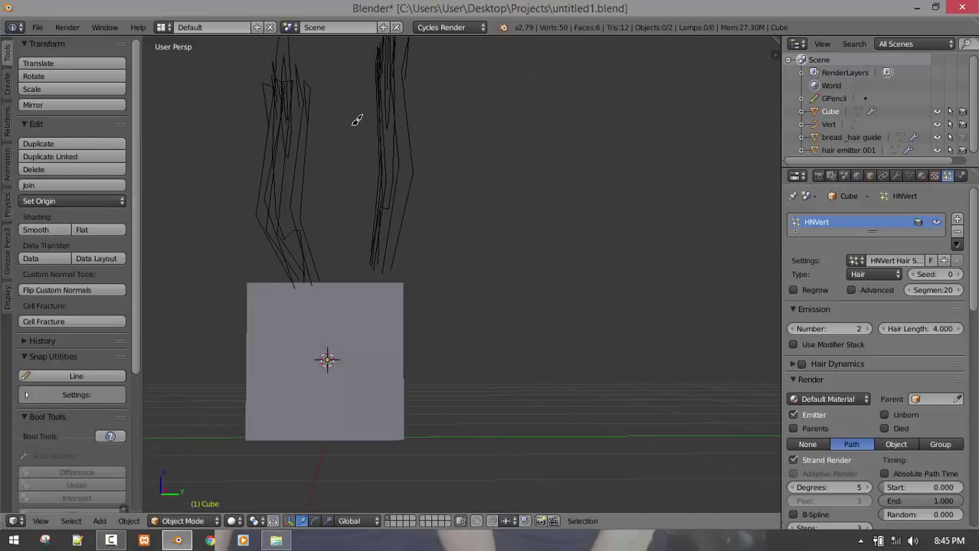
middle_drag(337, 243, 417, 307)
key(a)
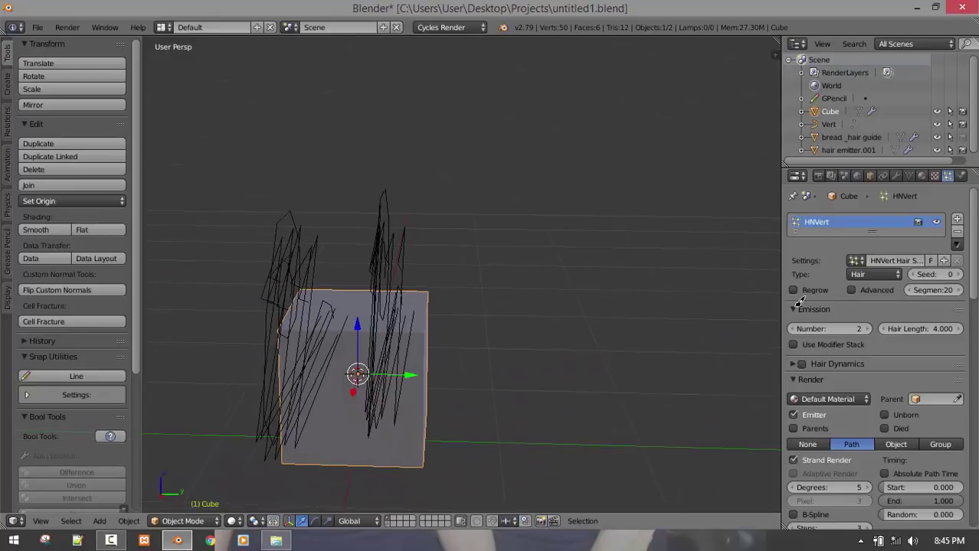
Remove the hair system from the cube and open the spiral curve object in Edit Mode
click(957, 232)
right_click(385, 227)
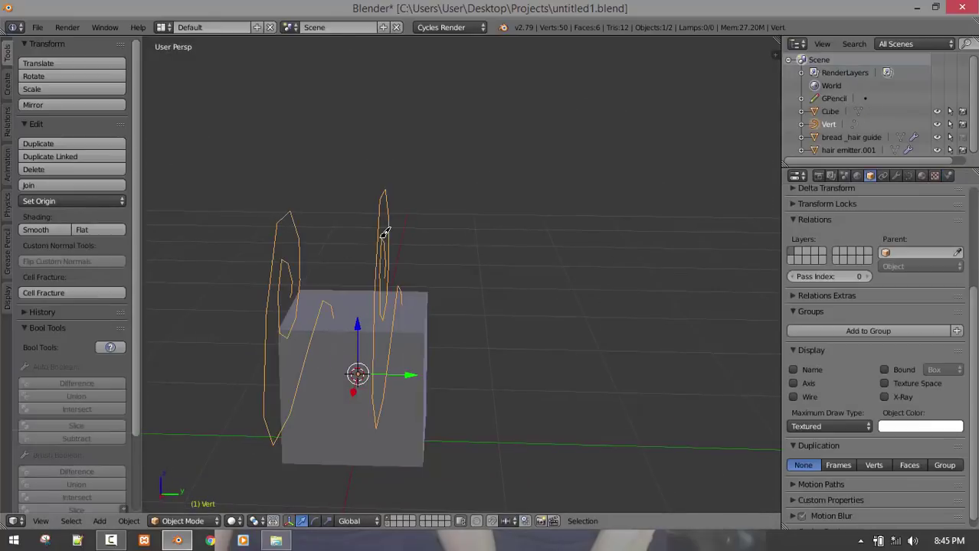
key(Tab)
drag(432, 335, 383, 330)
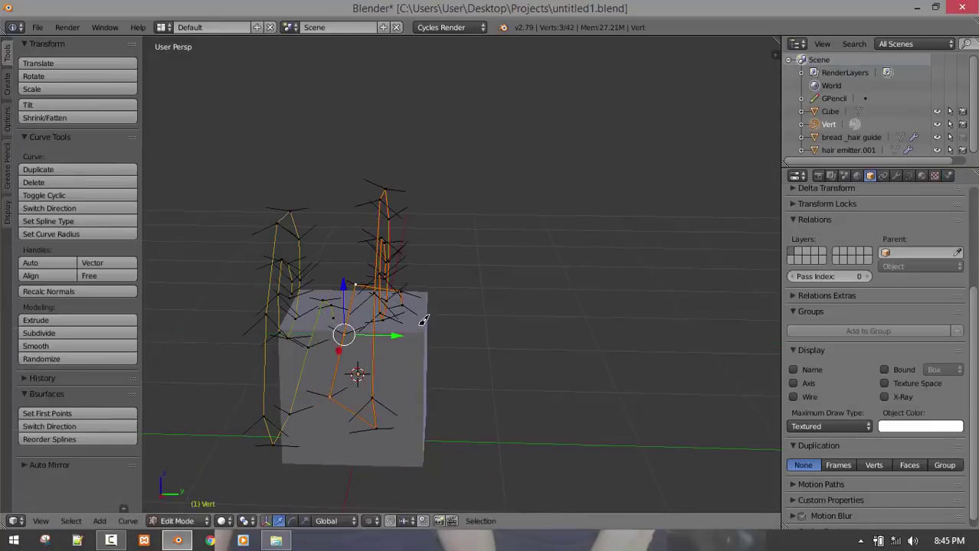
key(ctrl+z)
key(ctrl+z)
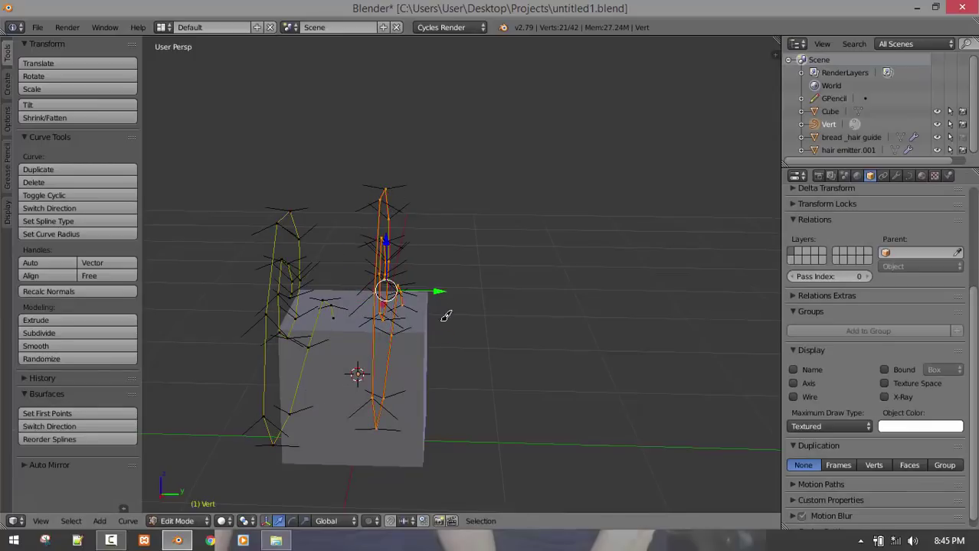
Move the whole duplicated spiral close beside the original and lower it to the same height
key(g)
key(x)
drag(356, 289, 356, 289)
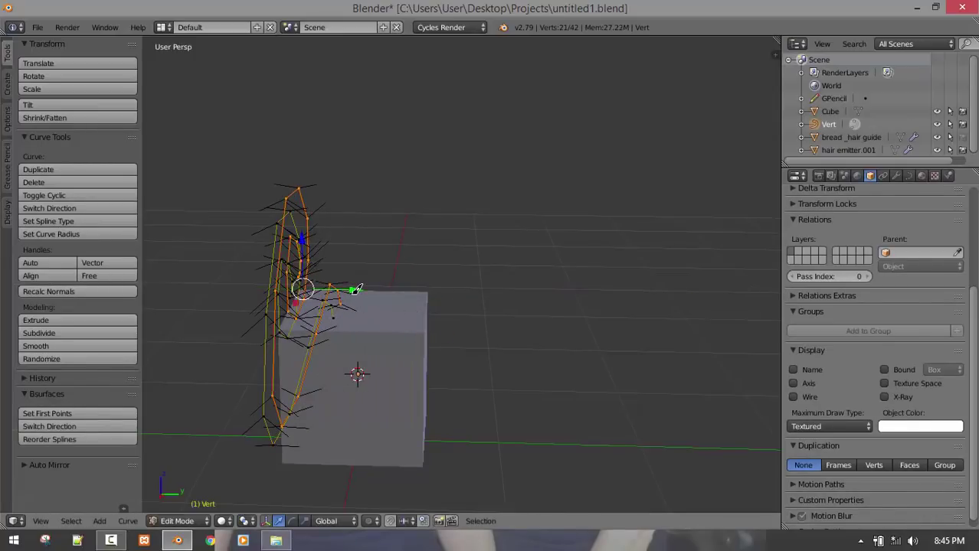
key(g)
click(354, 309)
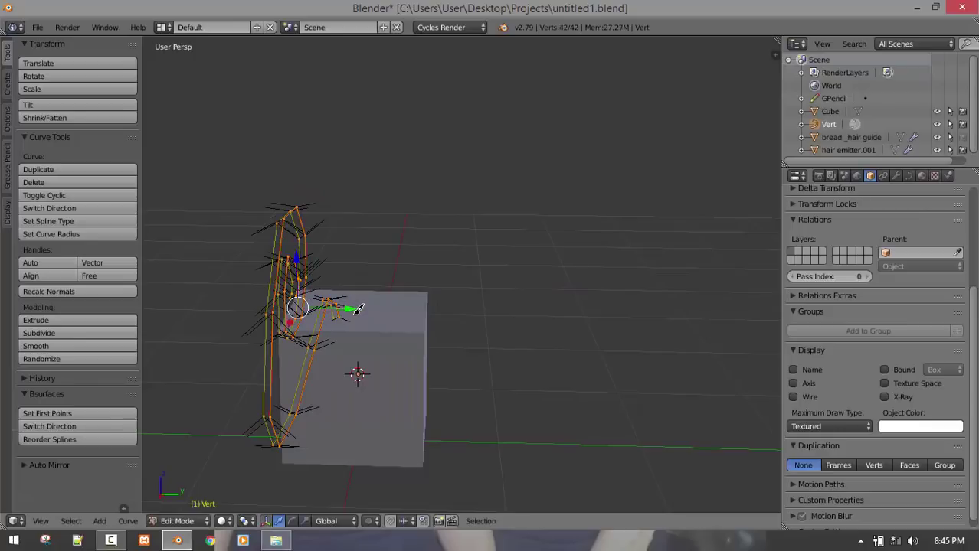
Duplicate the spiral pair about 0.06 along Y, duplicate all four spirals about 0.36 along Y, and leave Edit Mode
key(shift+d)
key(y)
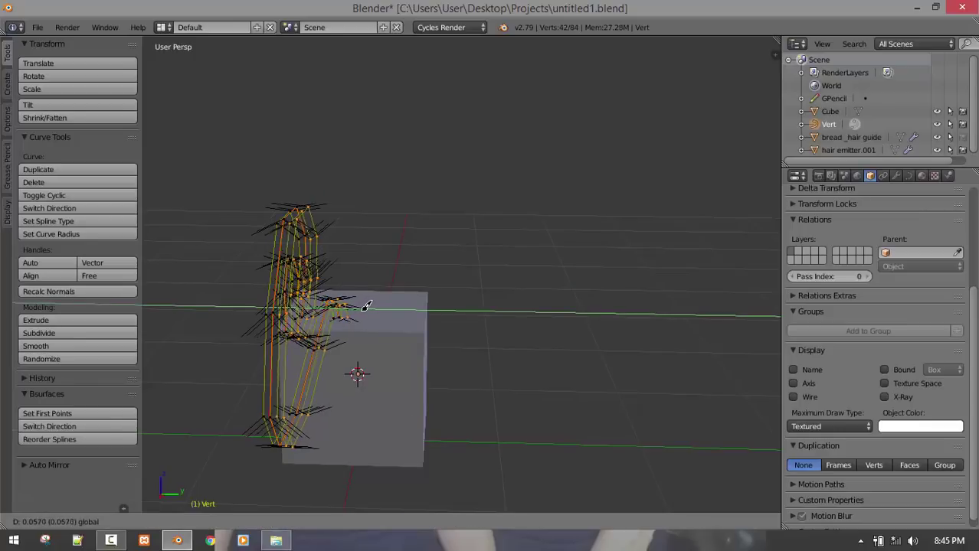
click(366, 306)
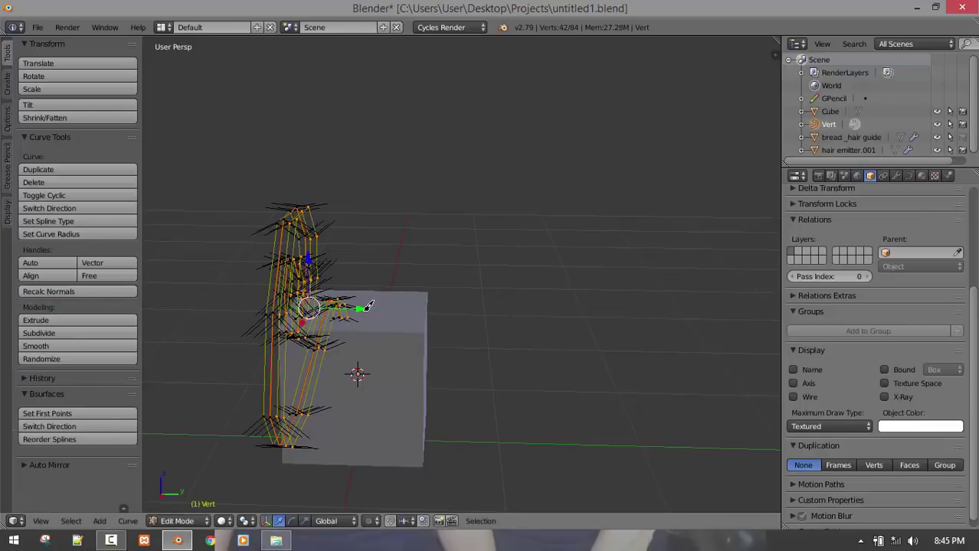
key(y)
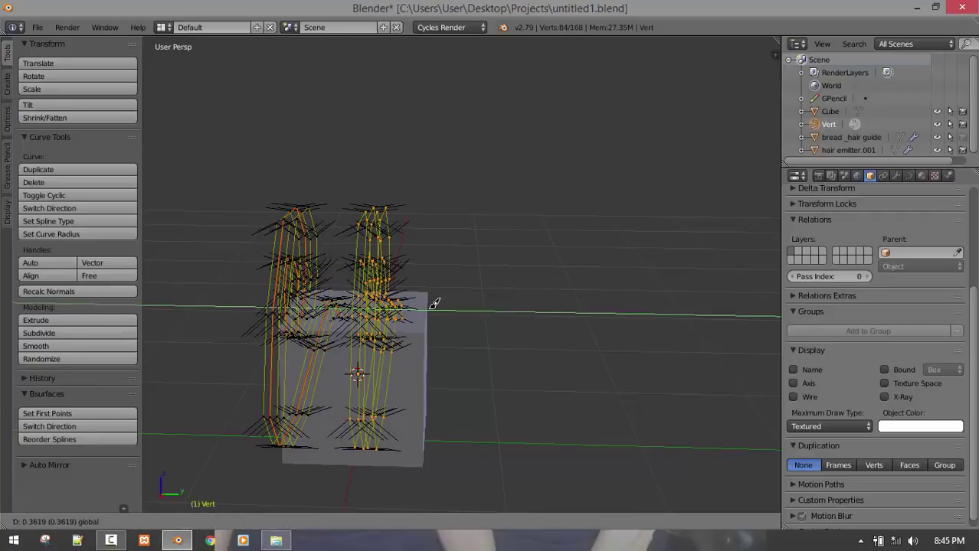
click(428, 308)
key(Tab)
Add the cube to the selection as the active object and generate HairNet hair from the eight spiral curves
middle_drag(425, 308, 421, 304)
middle_drag(412, 260, 372, 263)
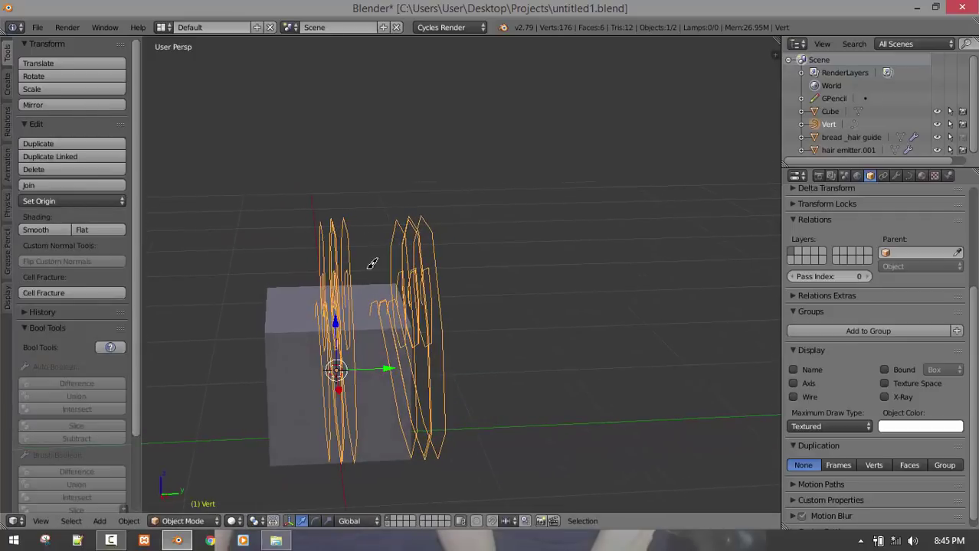
middle_drag(443, 296, 454, 288)
shift+right_click(327, 348)
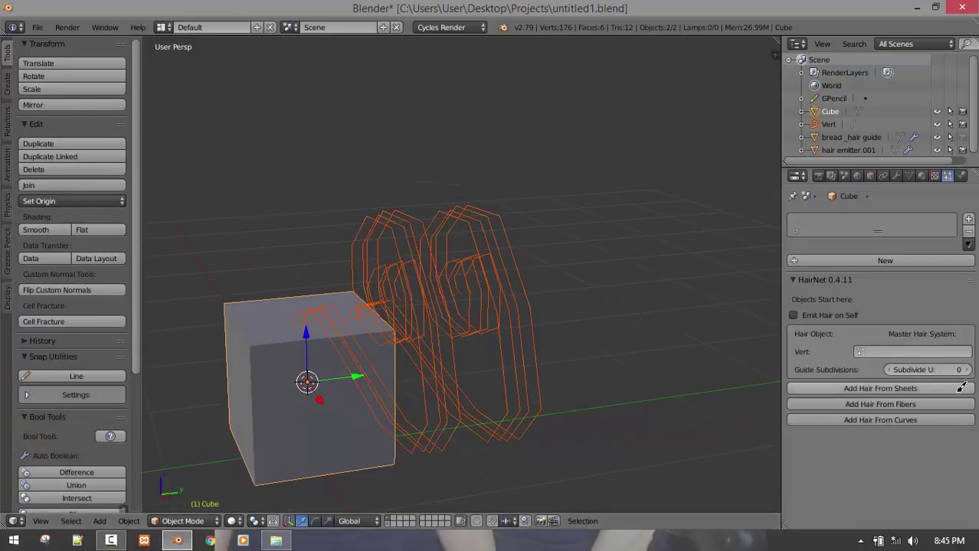
click(922, 415)
middle_drag(378, 341, 346, 341)
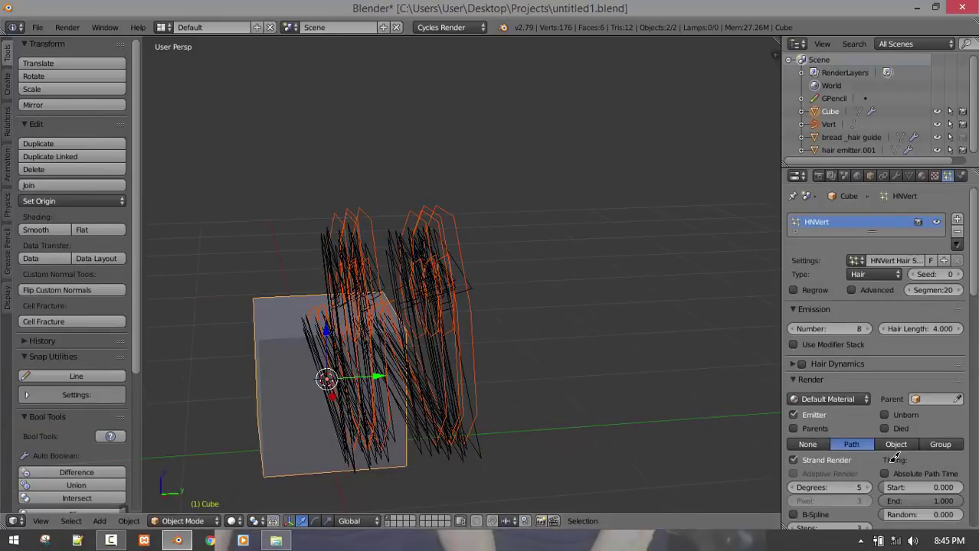
Set the new hair system's viewport display steps to 7 and deselect everything to inspect the curled strands
scroll(894, 451, down, 7)
click(919, 439)
text(7)
key(Return)
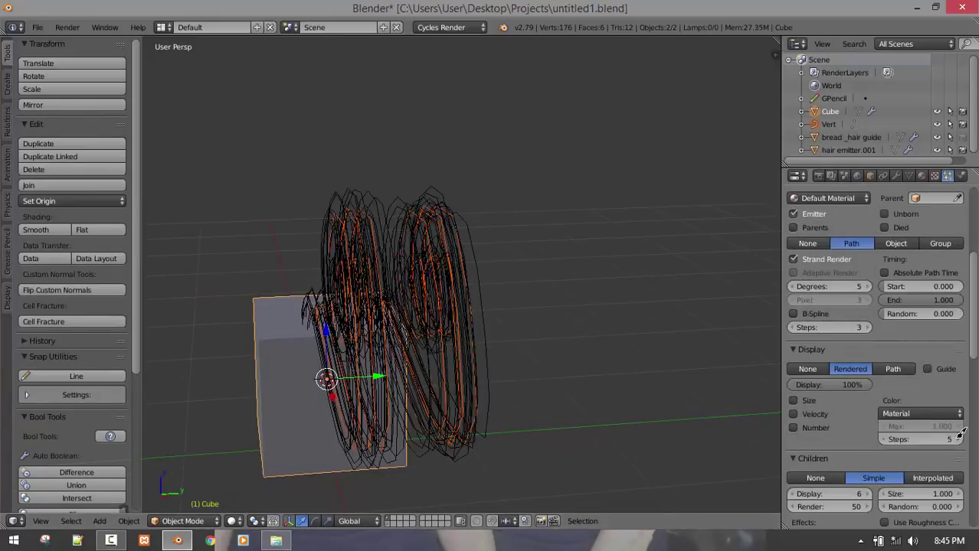
middle_drag(362, 320, 380, 320)
key(a)
middle_drag(445, 314, 478, 280)
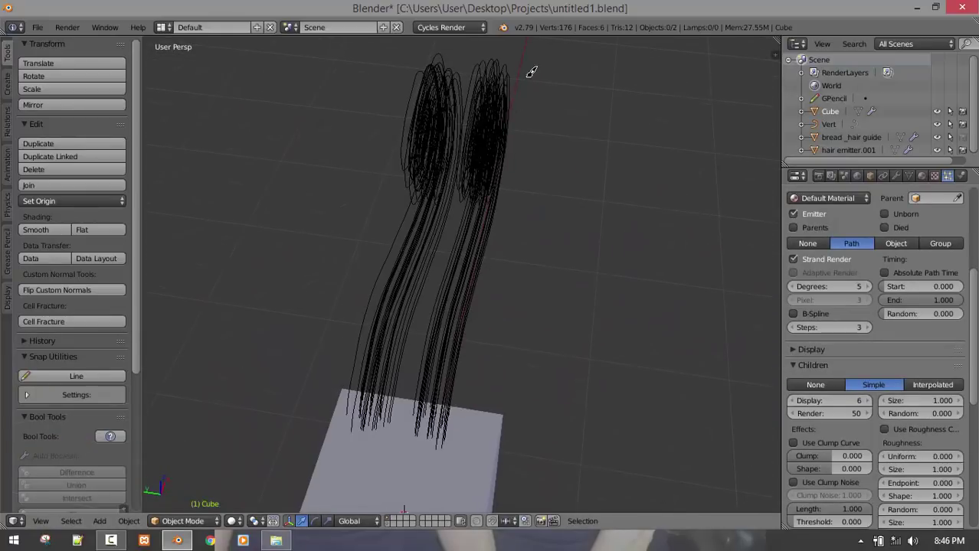
Inspect the curled hair from the front, then delete the cube and its spiral curves from the scene
middle_drag(438, 412, 451, 426)
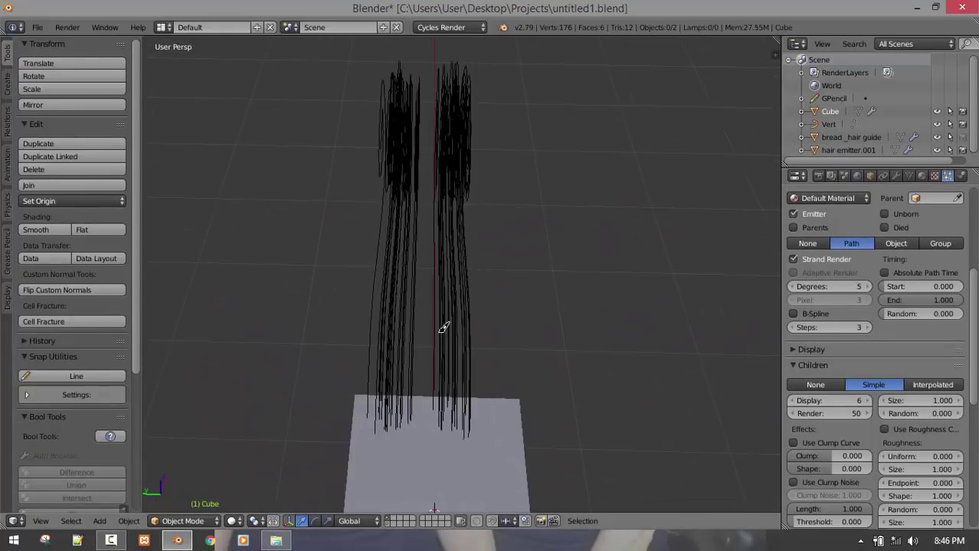
middle_drag(444, 327, 422, 260)
key(KP_1)
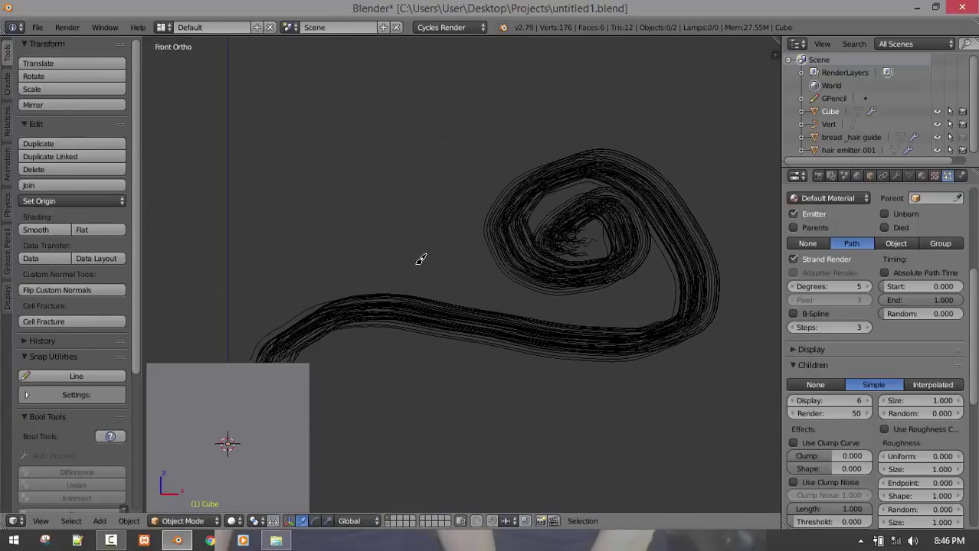
scroll(391, 260, down, 3)
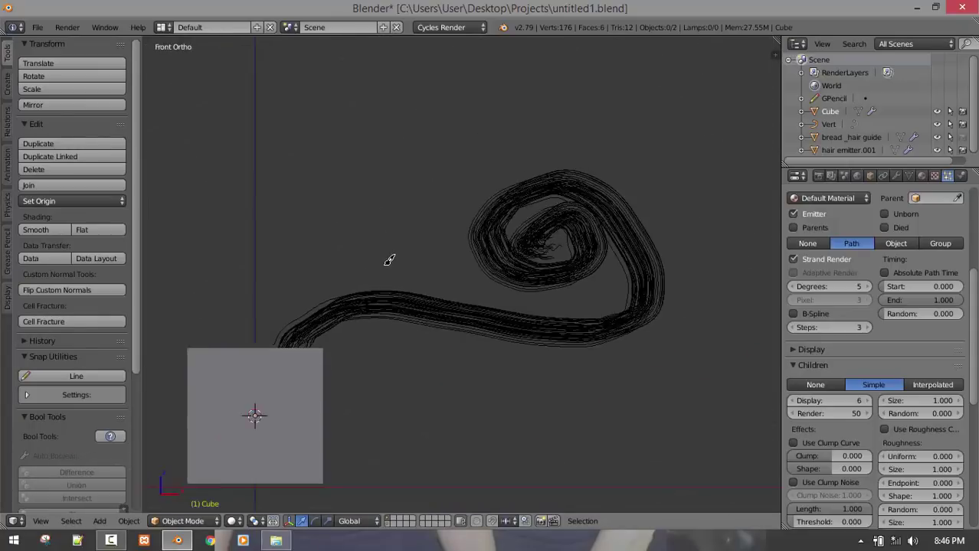
key(t)
middle_drag(389, 269, 517, 303)
key(a)
key(Delete)
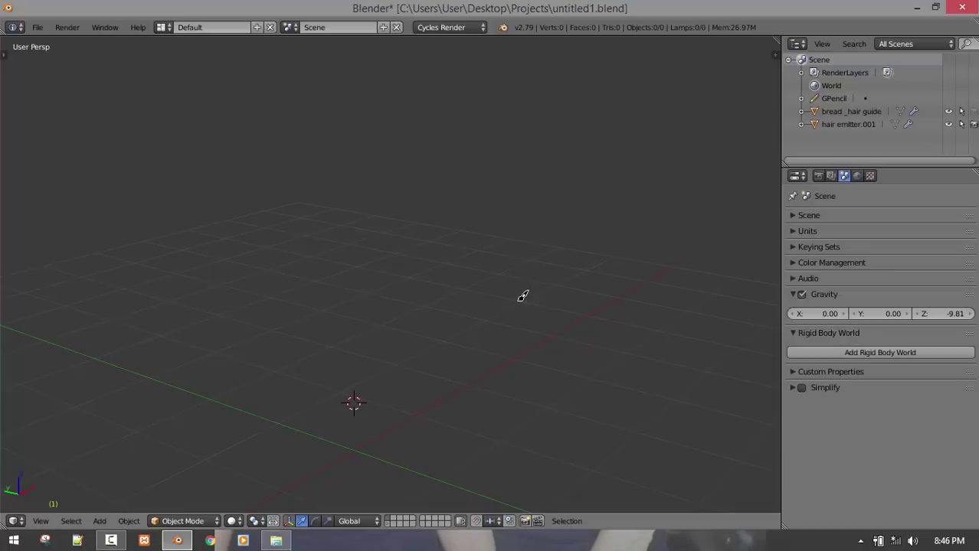
Show the layer holding the braid guide and hair emitter, and isolate the braid guide in local view
click(389, 522)
key(KP_1)
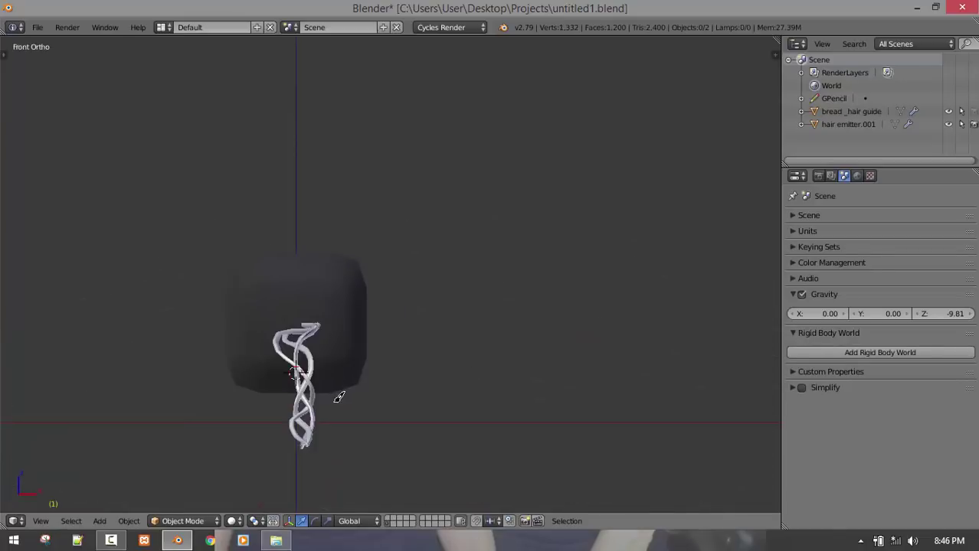
shift+middle_drag(338, 405, 421, 326)
scroll(383, 334, up, 1)
right_click(344, 342)
key(KP_Divide)
key(Tab)
key(Tab)
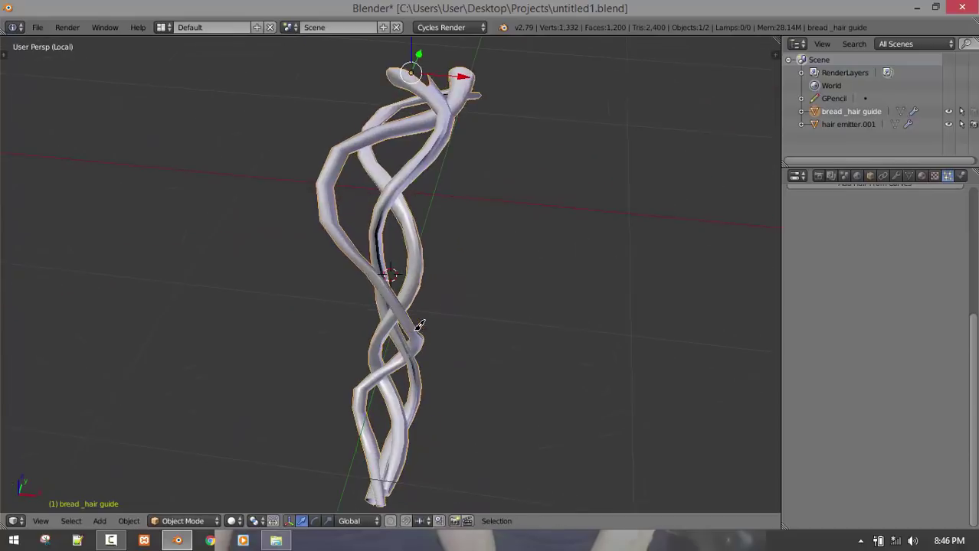
Enter Edit Mode on the braid guide with nothing selected and switch to edge selection
scroll(423, 320, up, 3)
key(Tab)
key(a)
shift+middle_drag(447, 196, 445, 319)
scroll(467, 259, up, 2)
middle_drag(469, 257, 482, 215)
scroll(459, 201, up, 1)
scroll(502, 217, up, 2)
key(ctrl+Tab)
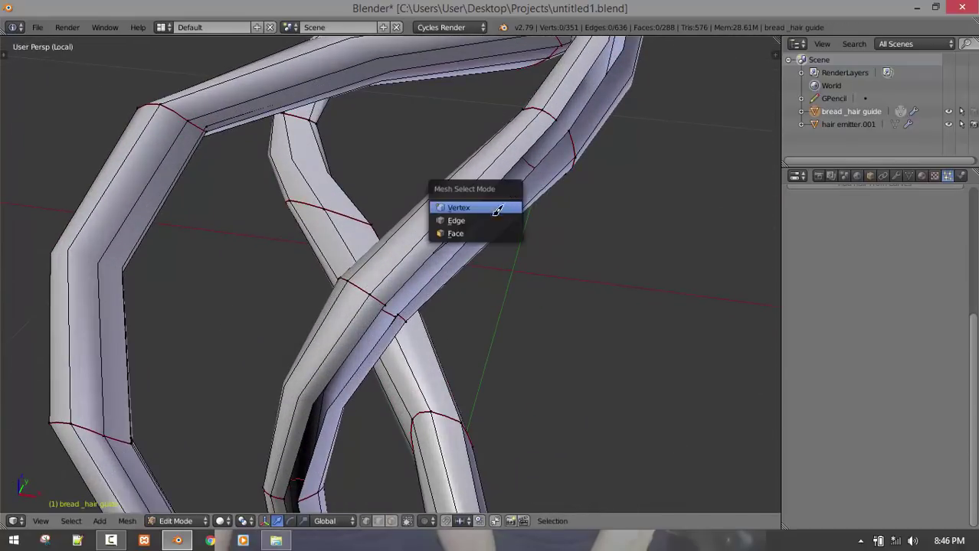
click(492, 219)
Select the edge loop running lengthwise along one braid strand, examine the strand's open side, and leave Edit Mode
alt+right_click(493, 184)
scroll(504, 228, down, 3)
middle_drag(504, 229, 502, 254)
scroll(531, 168, up, 2)
middle_drag(549, 204, 592, 171)
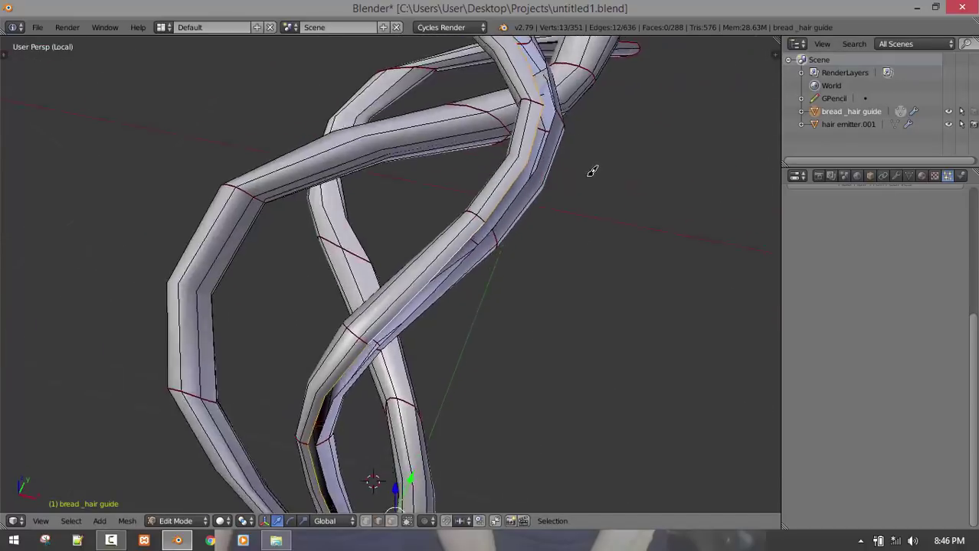
middle_drag(403, 252, 373, 286)
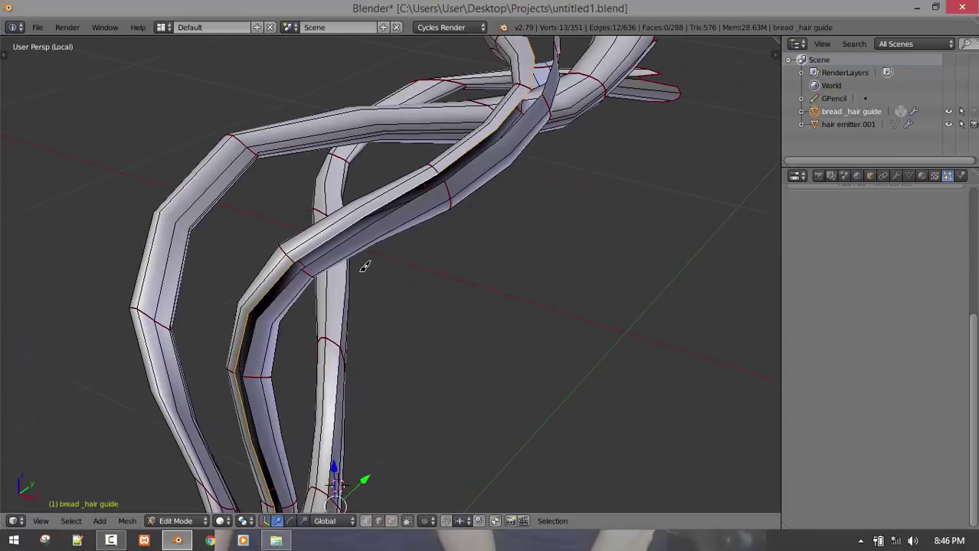
middle_drag(498, 181, 508, 209)
key(Tab)
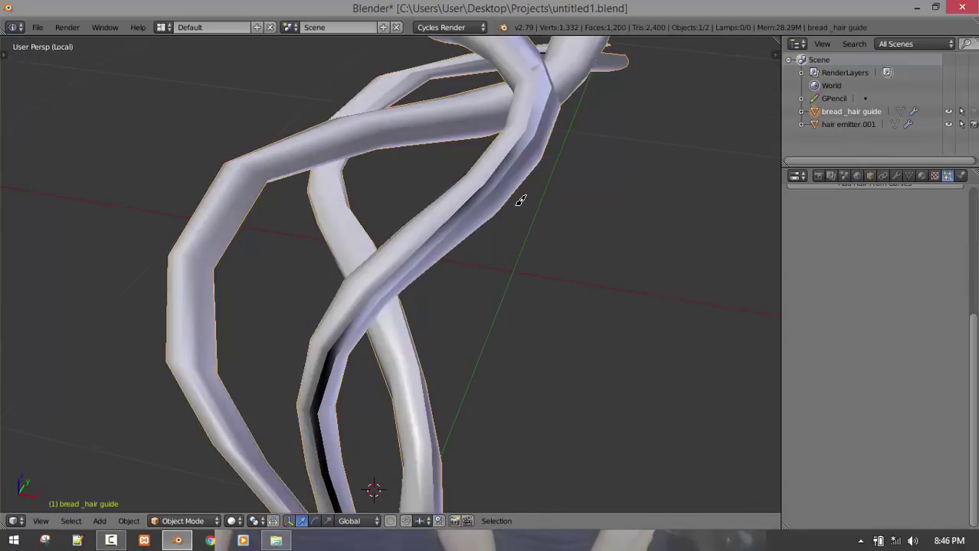
Re-enter Edit Mode and select the seam loops across the outer strand one by one to examine the seam placement
key(Tab)
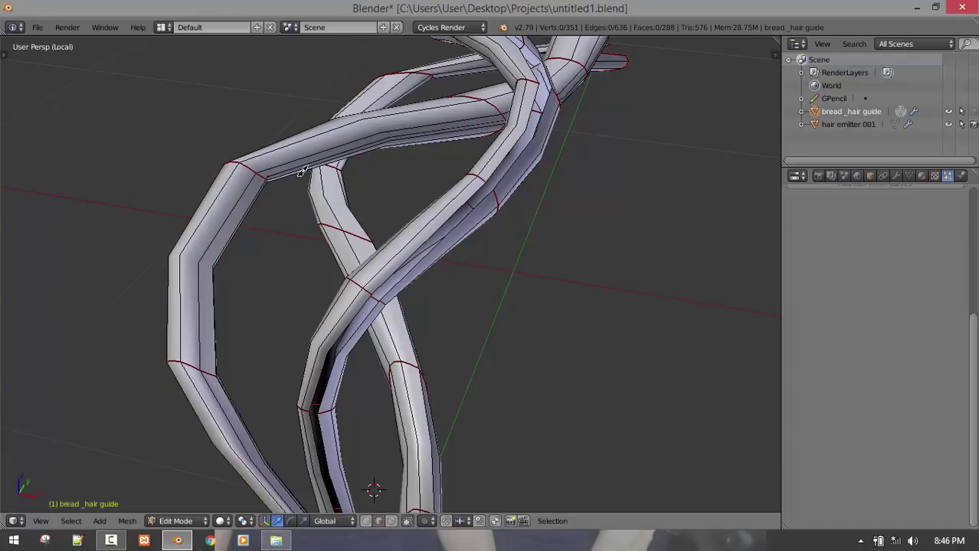
middle_drag(301, 171, 252, 145)
alt+right_click(245, 140)
middle_drag(322, 183, 223, 180)
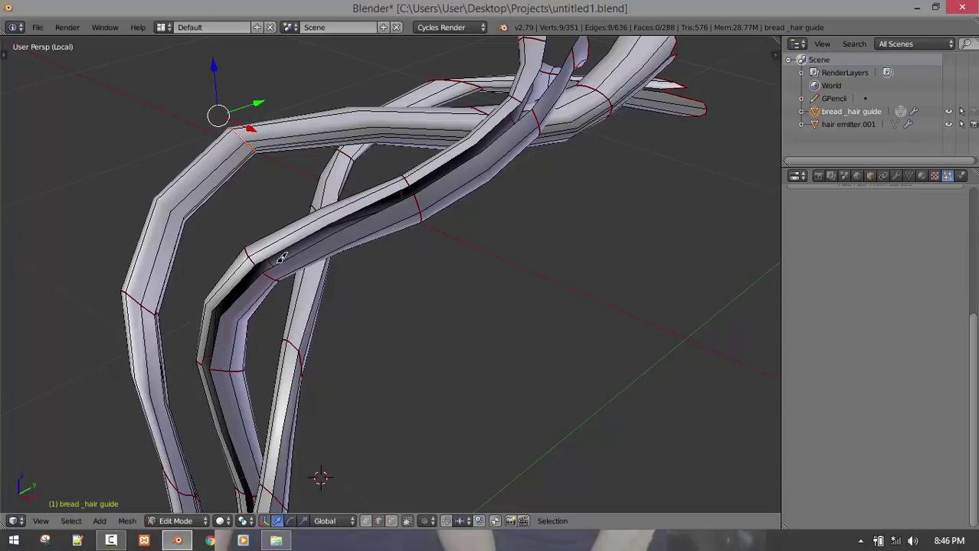
middle_drag(456, 218, 394, 191)
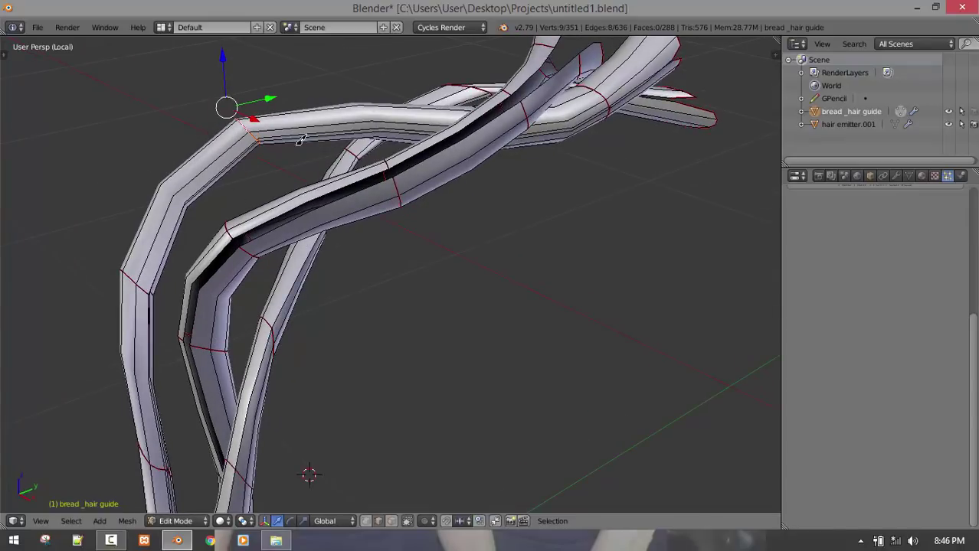
alt+right_click(147, 281)
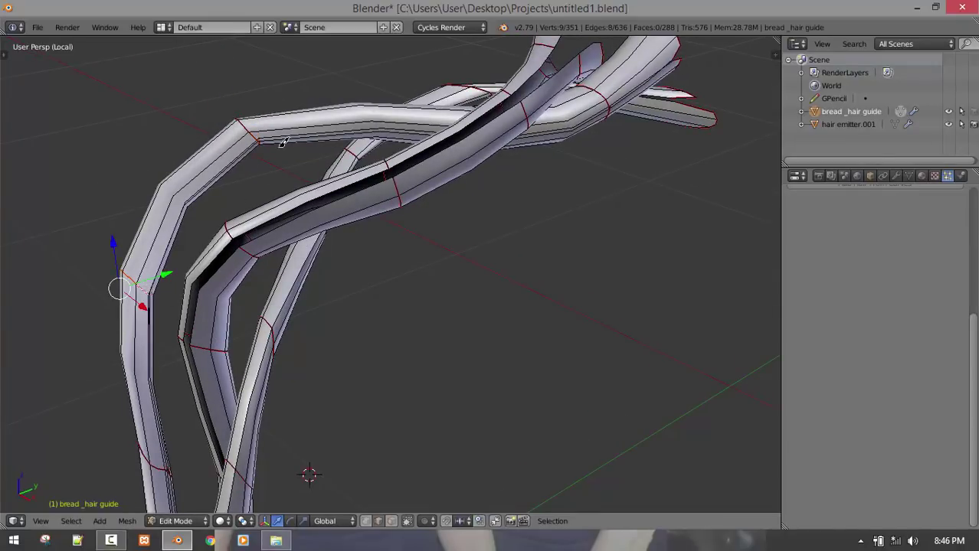
middle_drag(385, 240, 188, 209)
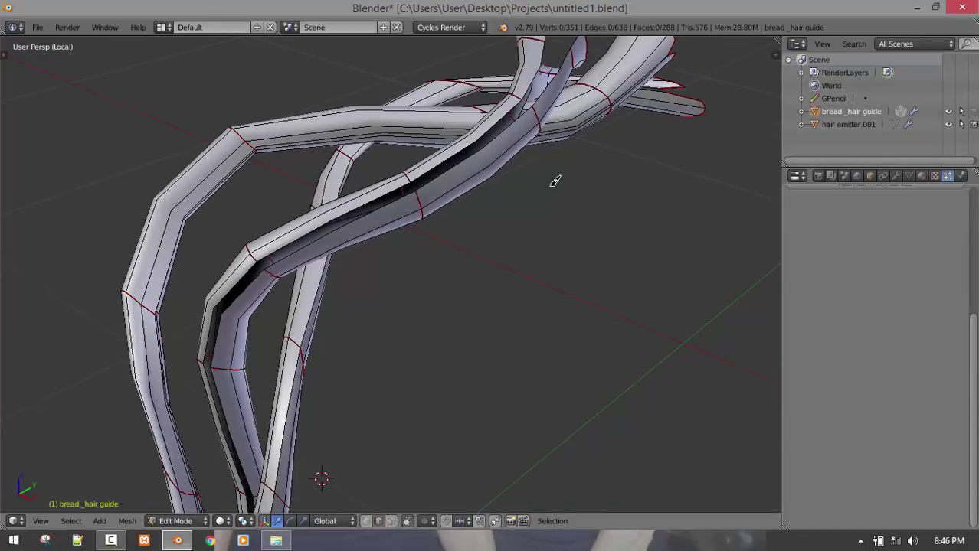
Leave Edit Mode and local view to bring back the hair emitter, and save the project file
shift+middle_drag(464, 179, 470, 261)
scroll(469, 262, down, 3)
key(Tab)
middle_drag(488, 361, 446, 234)
scroll(434, 231, down, 4)
key(KP_Divide)
right_click(460, 301)
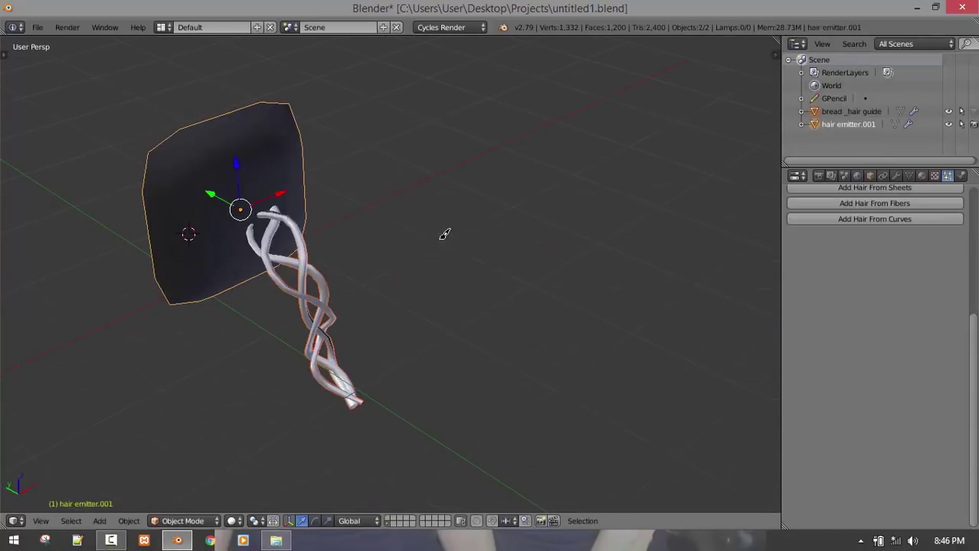
key(ctrl+s)
click(446, 235)
Select the braid guide with the hair emitter as the active object and generate HairNet hair from sheets
scroll(882, 245, up, 1)
right_drag(267, 244, 318, 256)
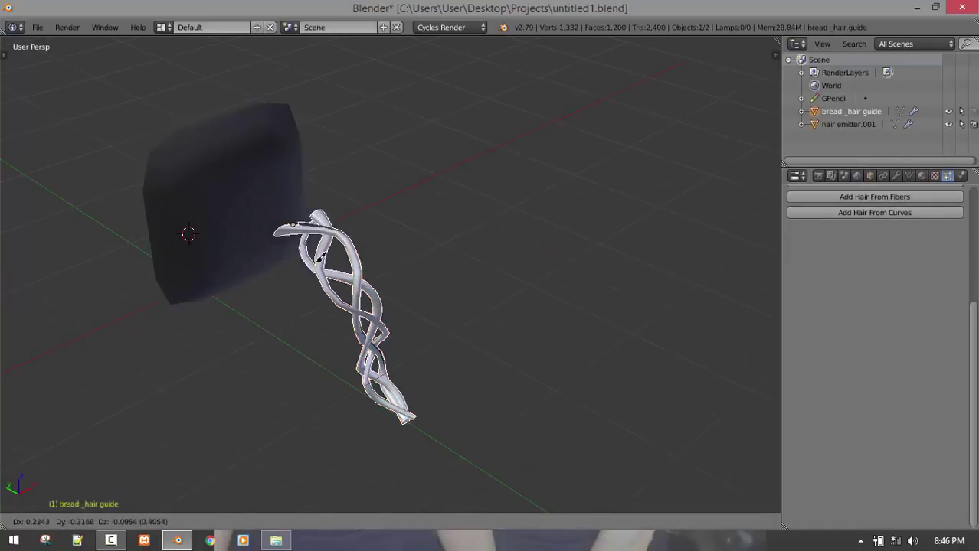
right_click(272, 253)
shift+right_click(225, 245)
middle_drag(233, 246, 383, 265)
right_click(383, 265)
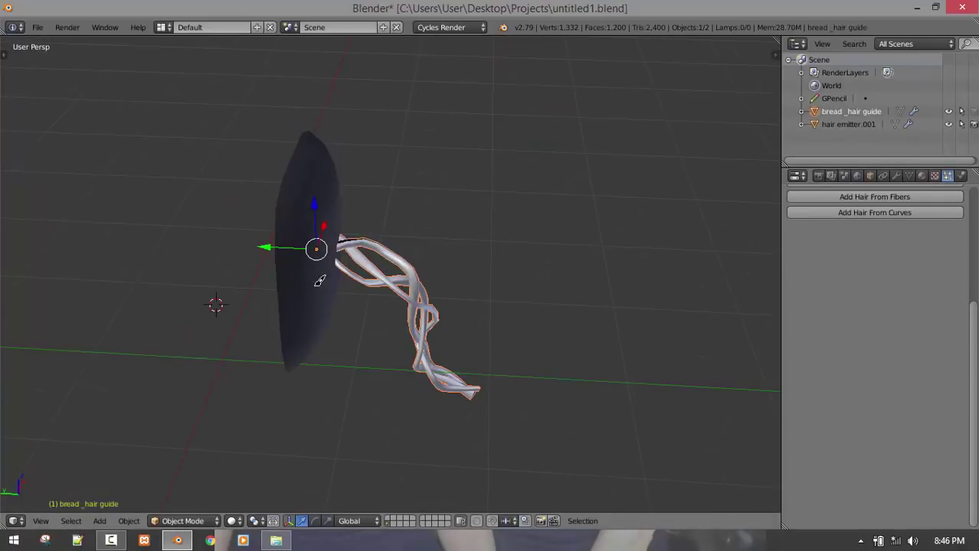
shift+right_click(321, 282)
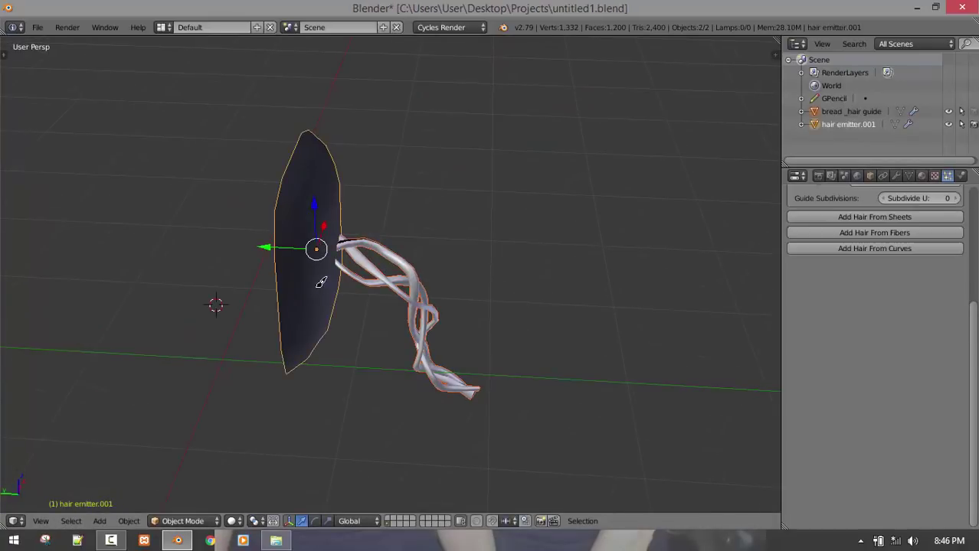
click(915, 216)
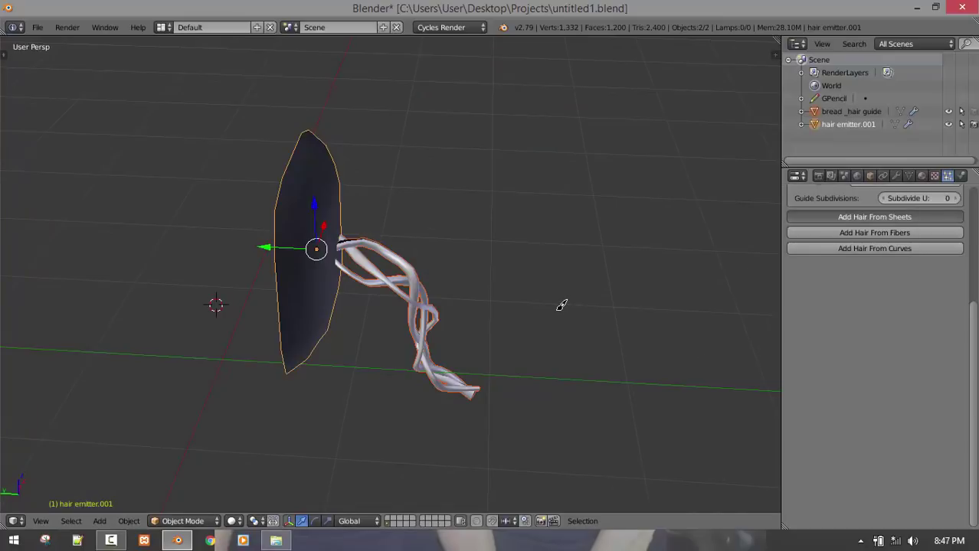
middle_drag(490, 324, 582, 310)
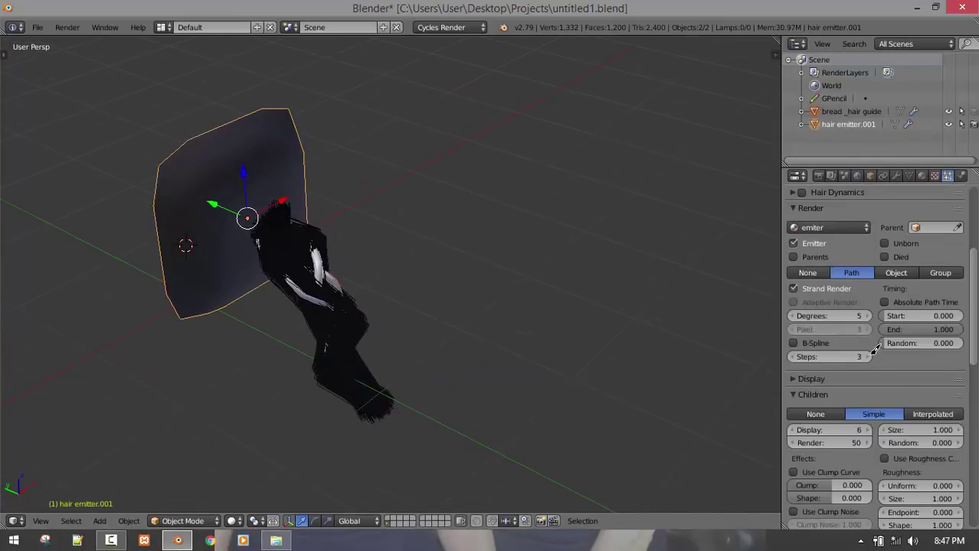
Try an emission number of 375 on the braid hair system and undo the change
scroll(875, 350, down, 5)
scroll(903, 356, up, 10)
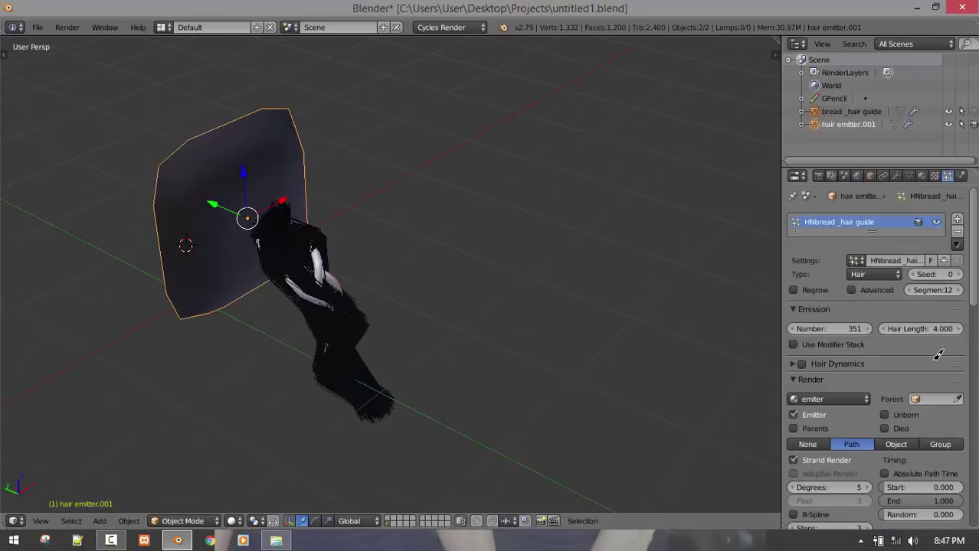
scroll(938, 356, down, 15)
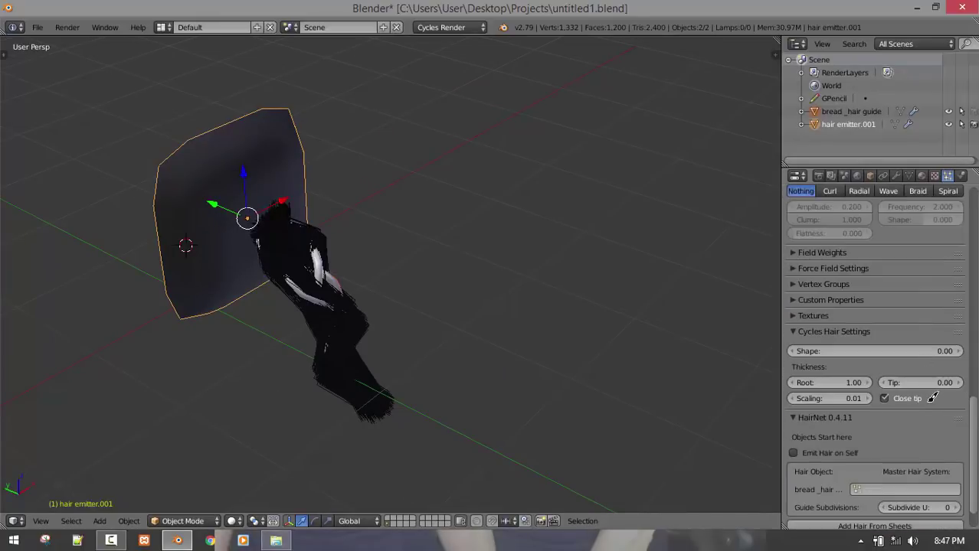
scroll(927, 383, up, 10)
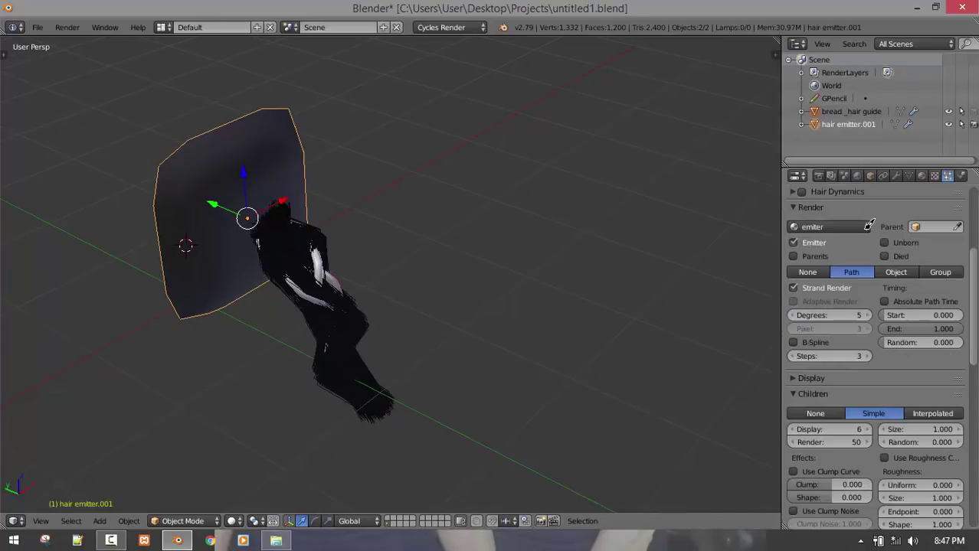
scroll(853, 220, up, 4)
click(867, 271)
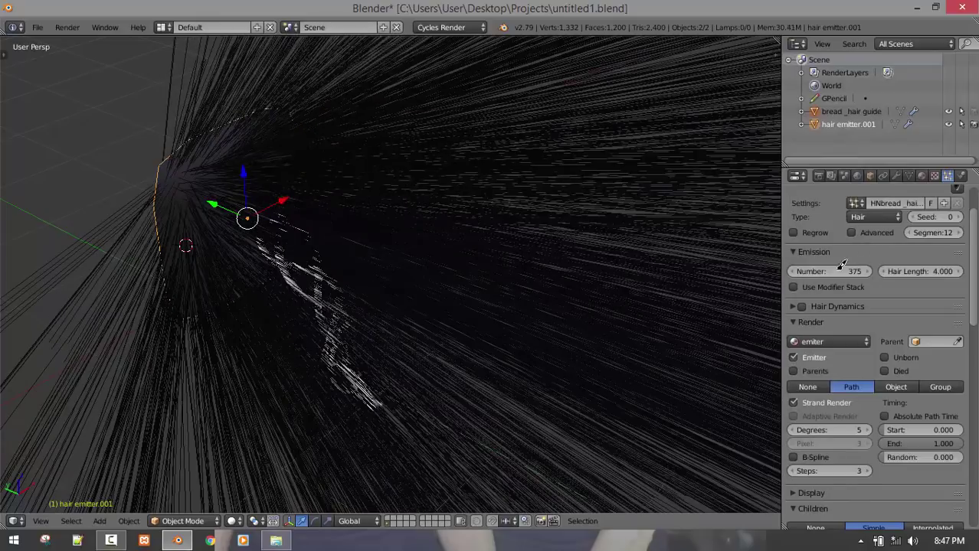
key(ctrl+z)
middle_drag(520, 258, 467, 268)
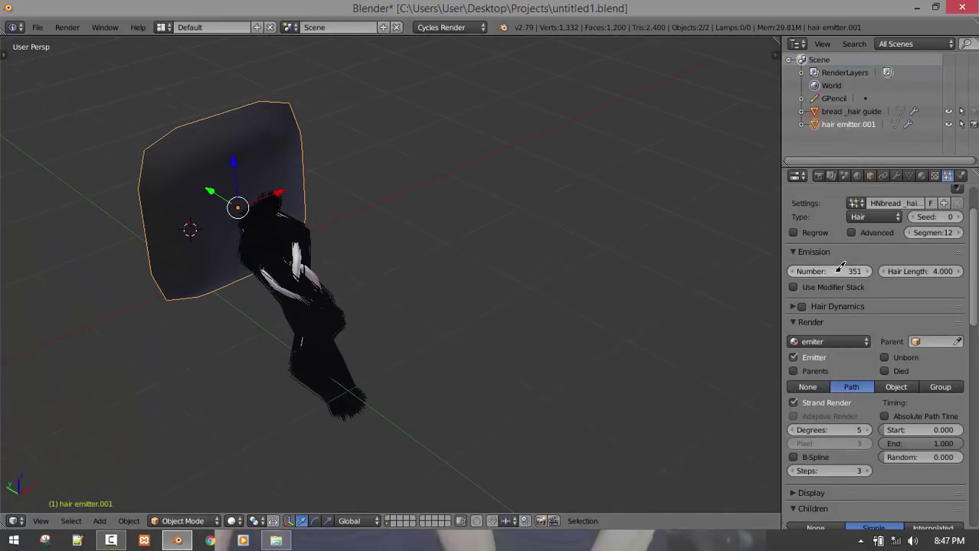
Enable B-Spline and set the viewport display steps to 7 for the braid hair, with the guide mesh hidden
scroll(842, 274, down, 5)
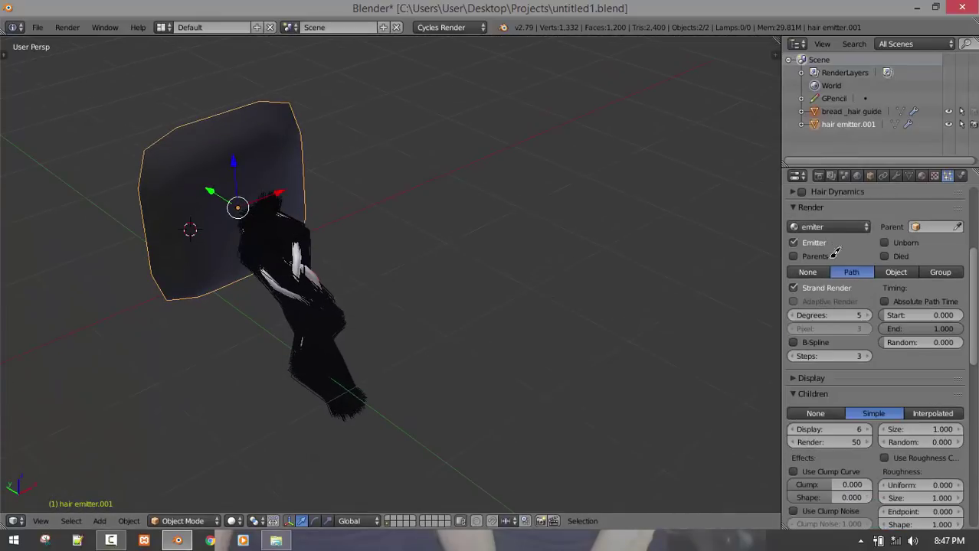
click(815, 285)
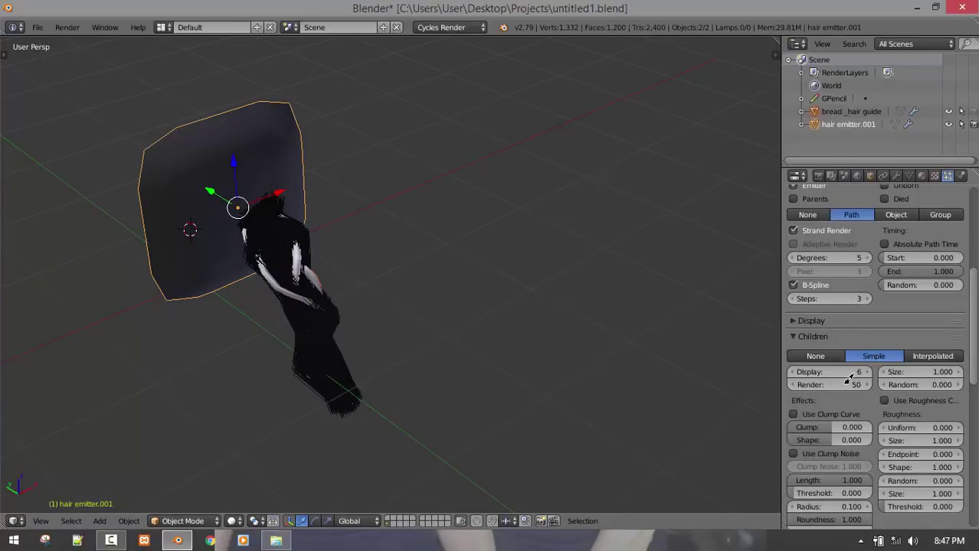
click(804, 321)
drag(960, 413, 977, 414)
middle_drag(509, 214, 278, 274)
Set the viewport color of the emitter's hair_shader material to a very pale pink
click(921, 175)
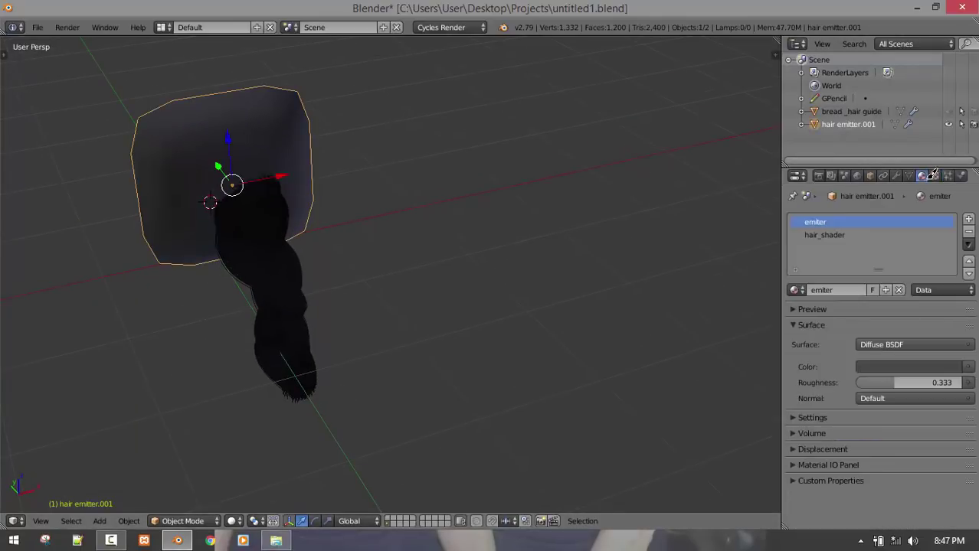
click(827, 229)
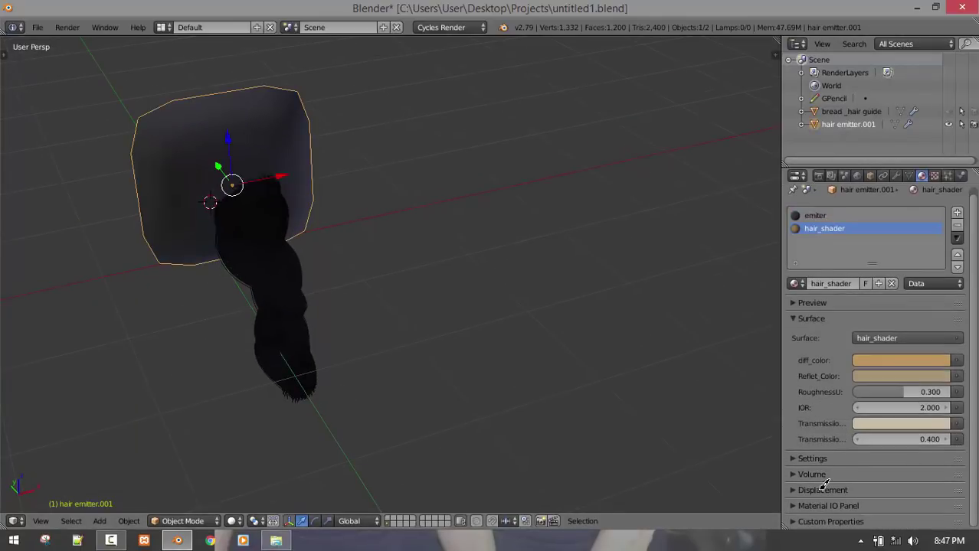
click(823, 458)
scroll(840, 458, down, 3)
click(859, 486)
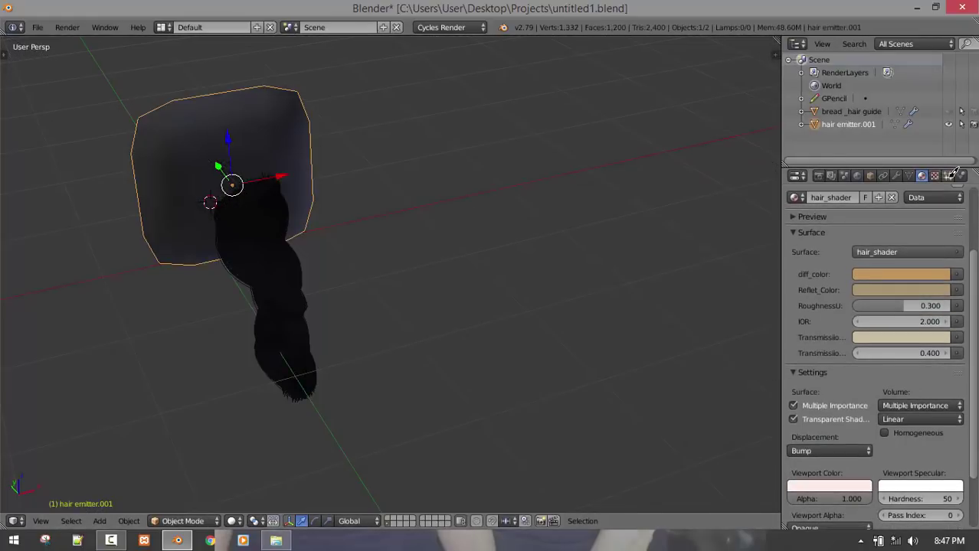
Assign hair_shader as the braid hair system's render material and inspect the colored braid up close
click(948, 175)
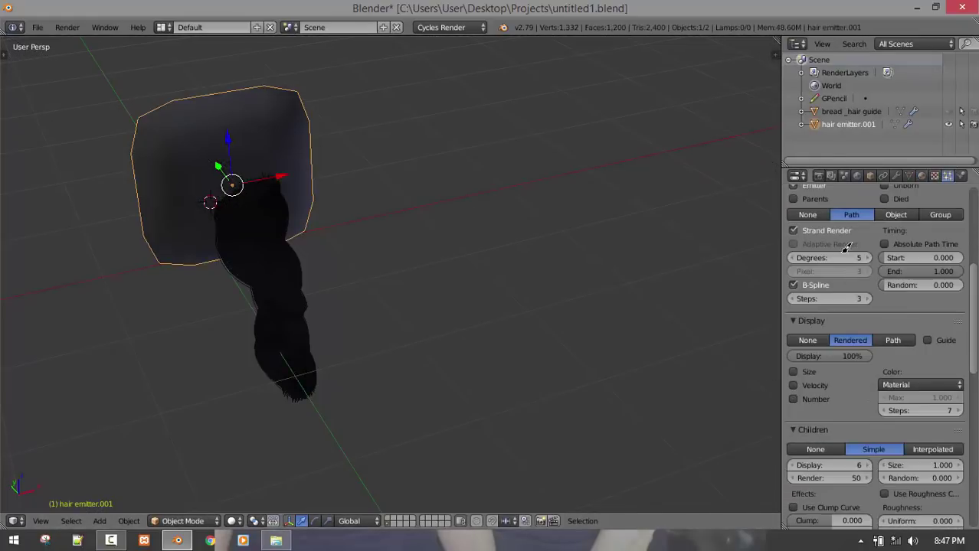
scroll(844, 248, up, 2)
click(833, 283)
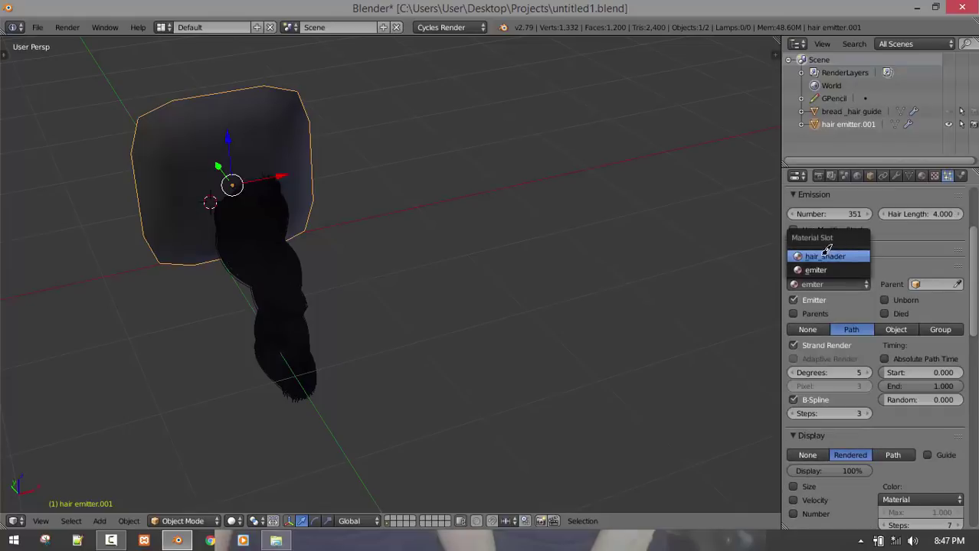
click(827, 256)
middle_drag(390, 264, 684, 286)
scroll(827, 322, down, 8)
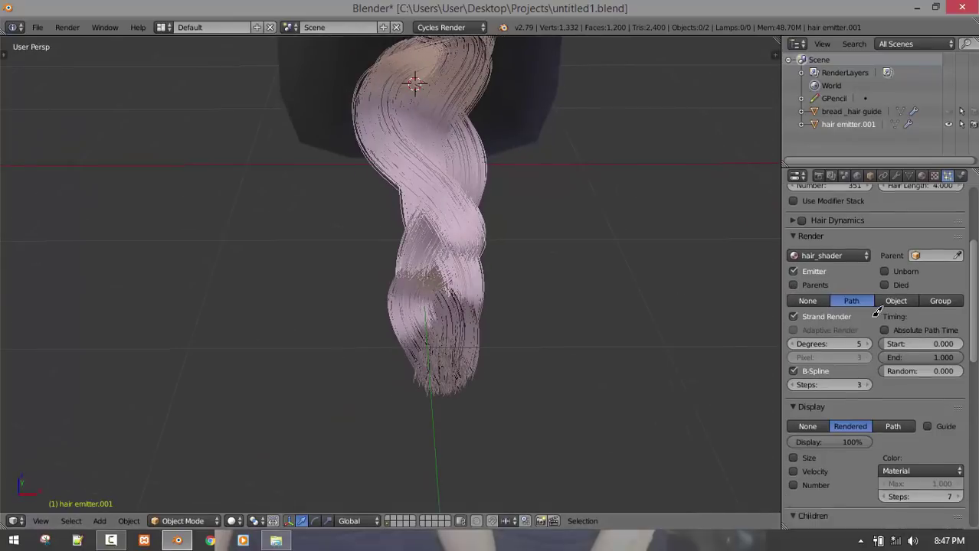
scroll(827, 322, up, 2)
scroll(864, 311, up, 5)
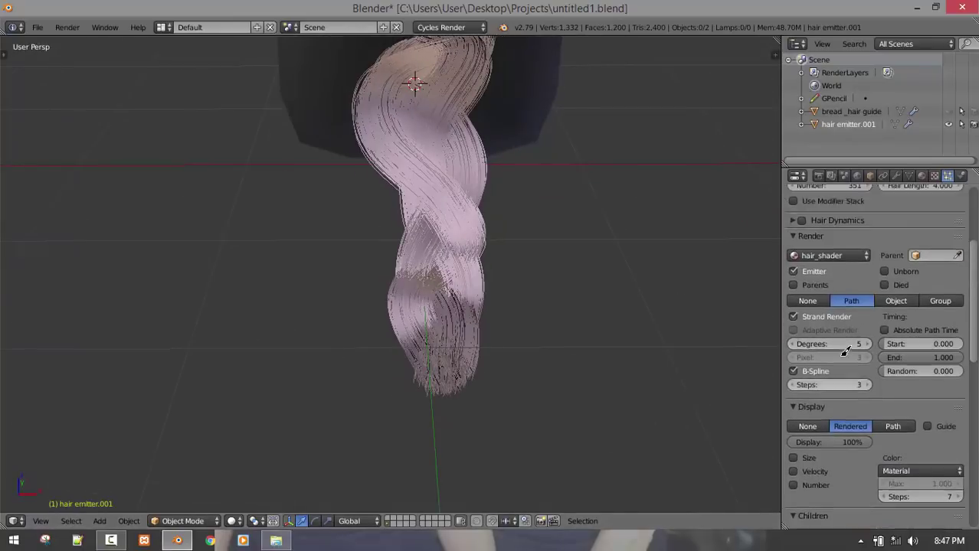
Set the braid hair's simple children radius to 0.06 and check the strands from several angles
scroll(848, 337, up, 5)
scroll(845, 379, down, 12)
scroll(846, 379, down, 1)
middle_drag(483, 337, 547, 327)
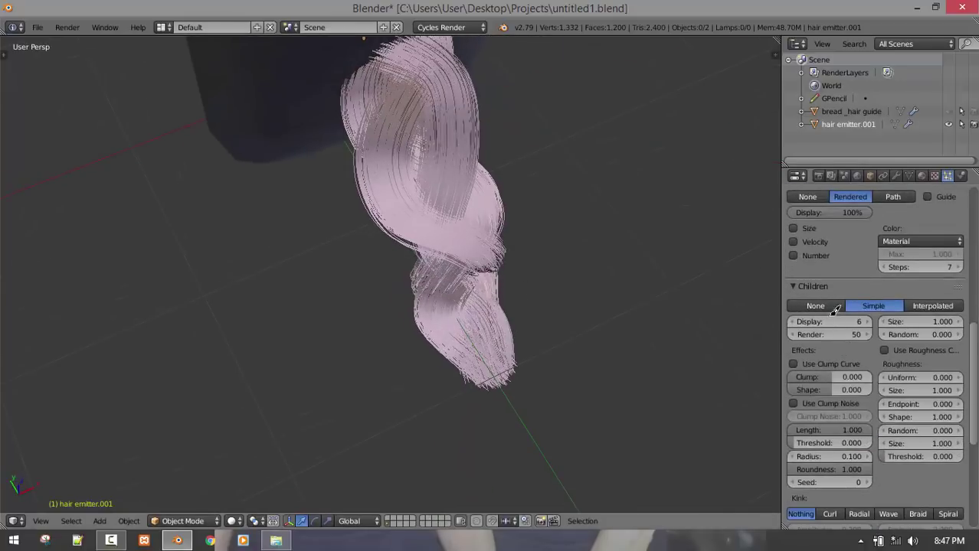
middle_drag(681, 294, 644, 296)
scroll(834, 368, down, 3)
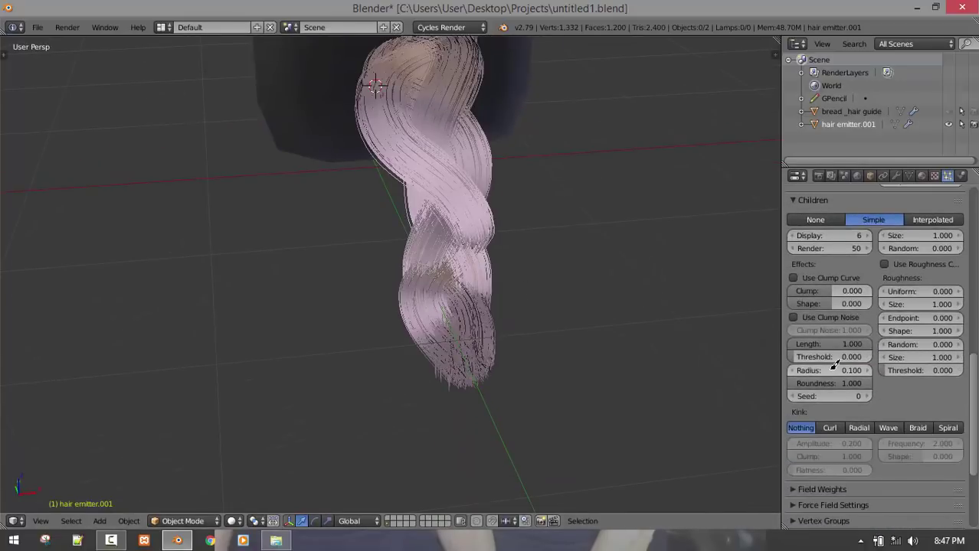
click(835, 368)
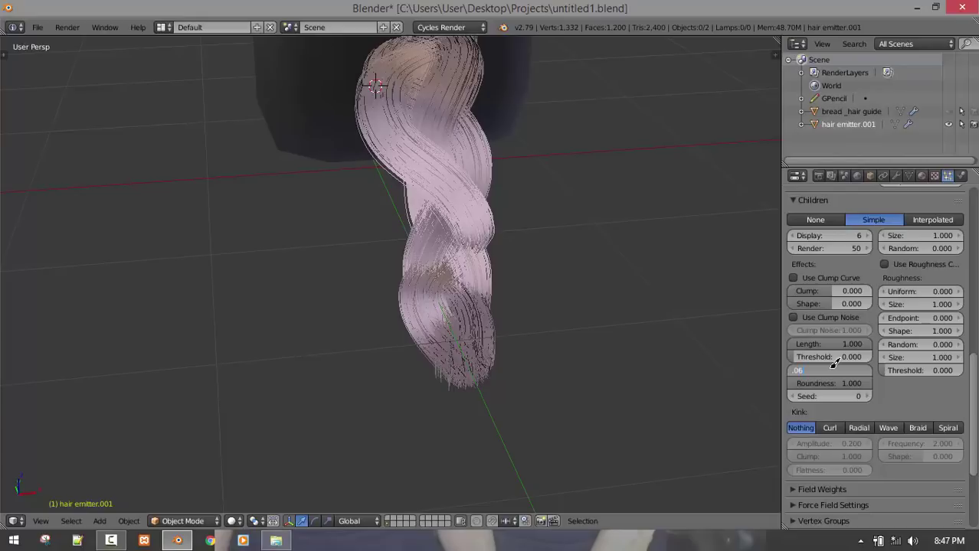
key(Return)
middle_drag(529, 276, 459, 226)
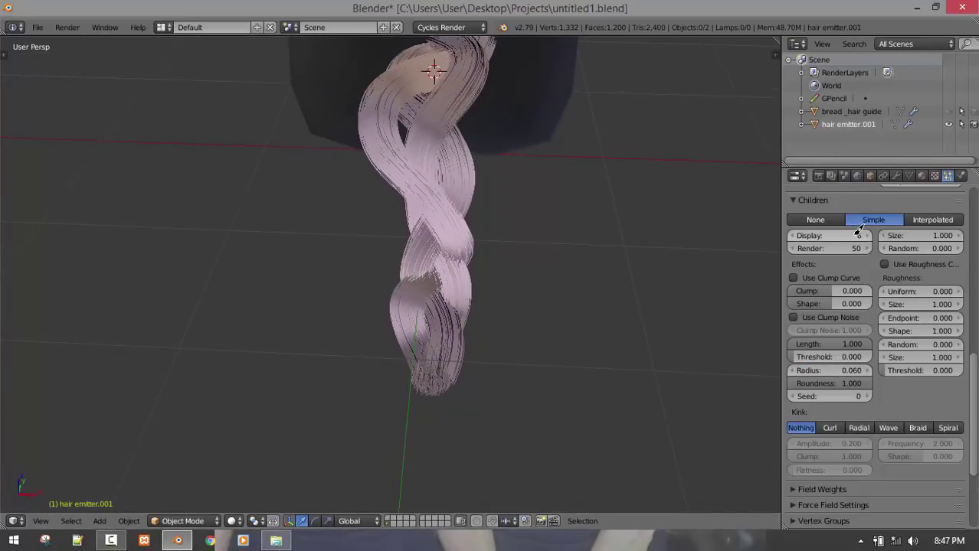
Display 50 children per braid strand in the viewport and set their radius to 0.08
click(858, 235)
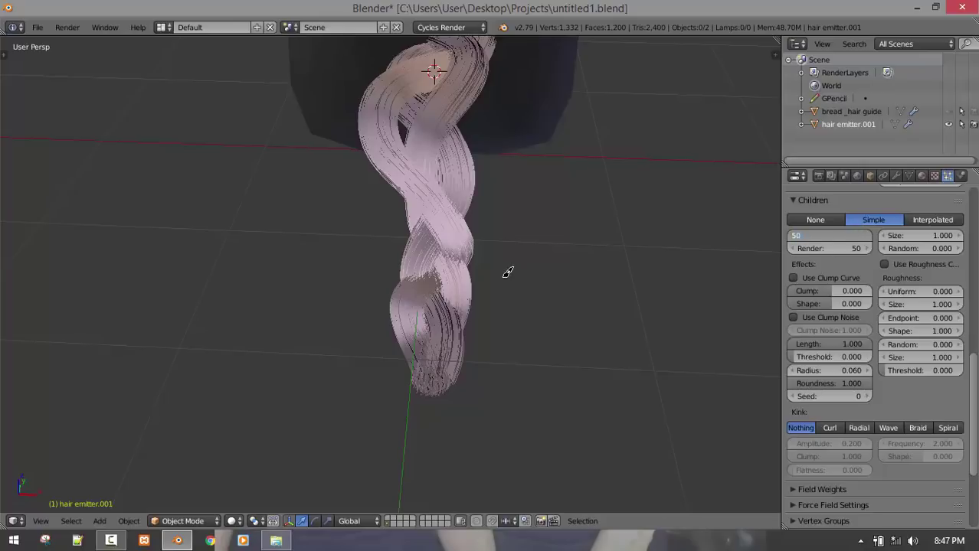
key(Return)
middle_drag(535, 276, 505, 281)
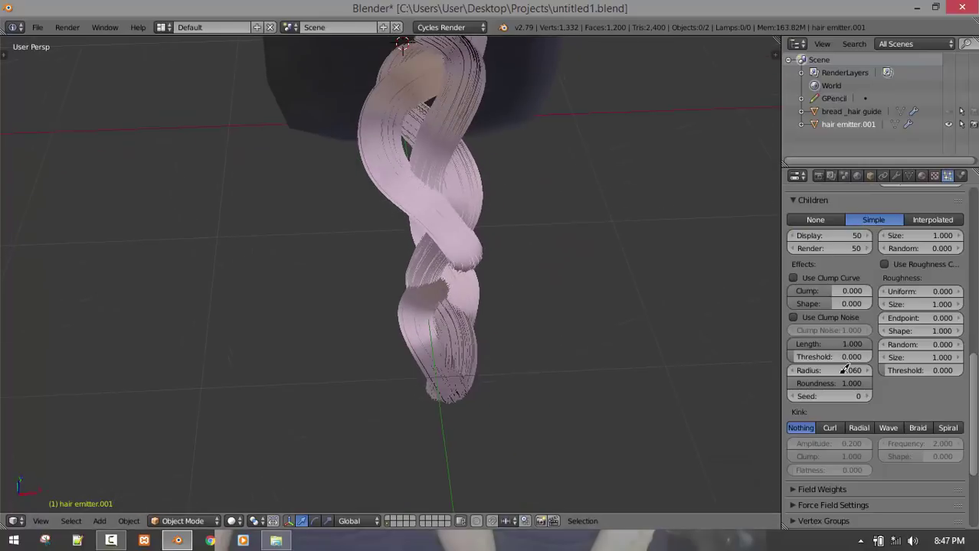
click(844, 369)
text(0.0)
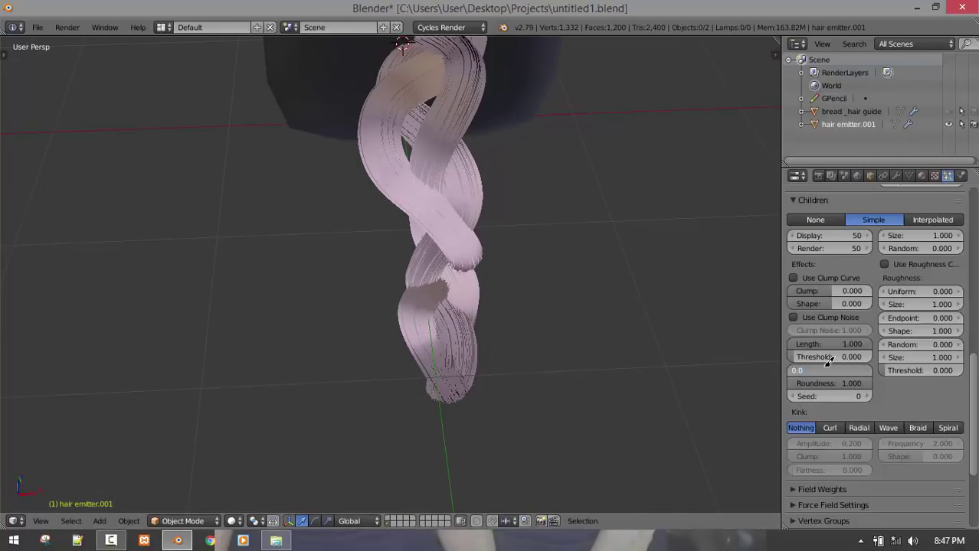
text(8)
key(Return)
middle_drag(689, 322, 501, 307)
scroll(414, 219, up, 5)
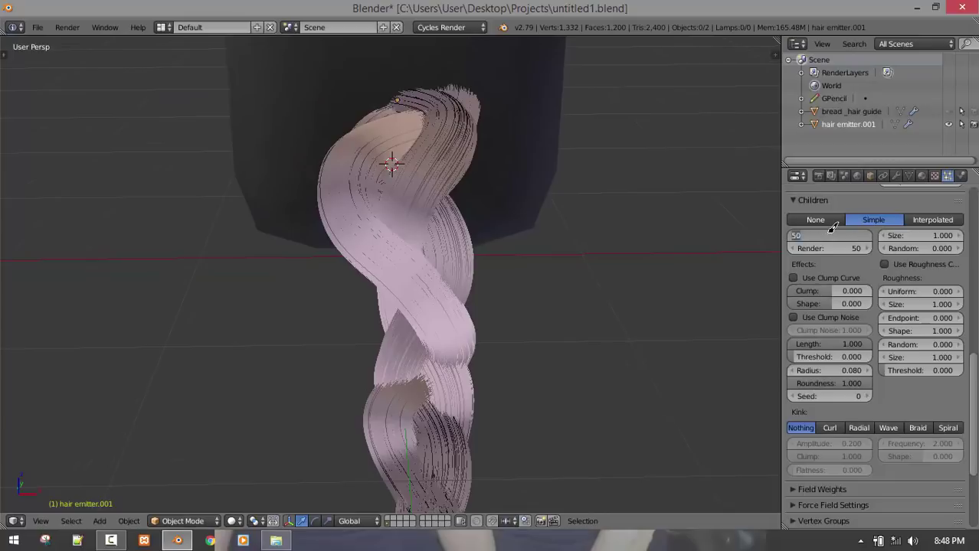
Lower the displayed children to 40 and try a random roughness threshold of 1, resetting it to 0
key(Return)
middle_drag(467, 324, 490, 289)
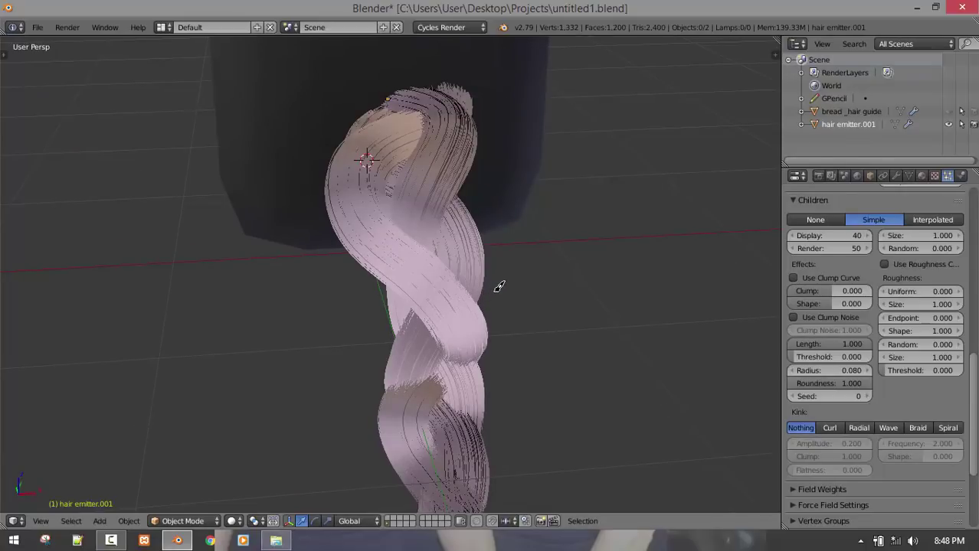
click(905, 371)
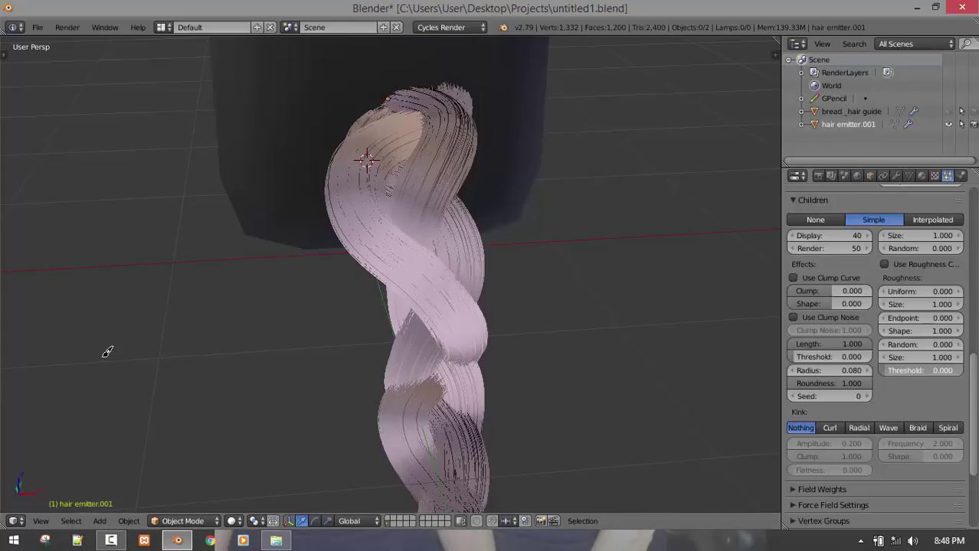
drag(107, 352, 125, 348)
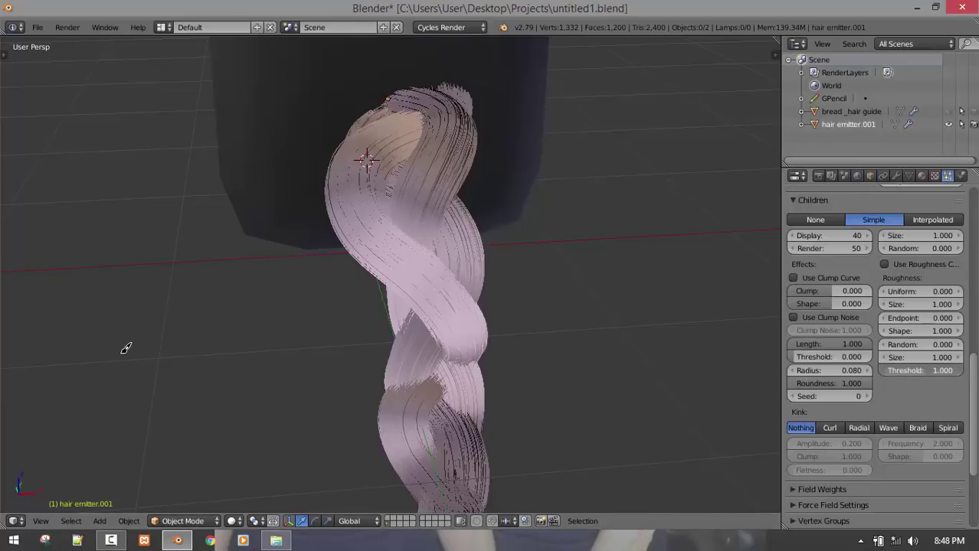
click(939, 345)
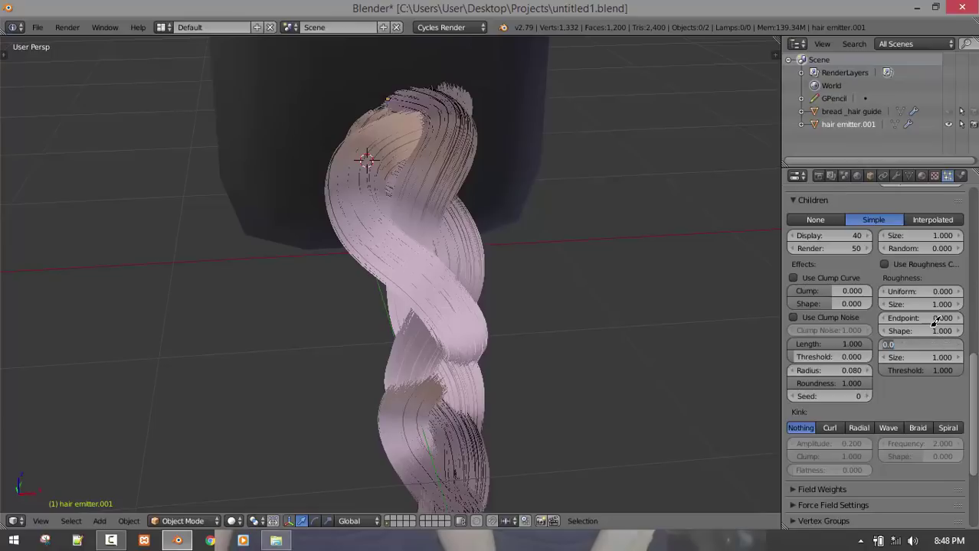
key(Return)
click(942, 370)
text(0)
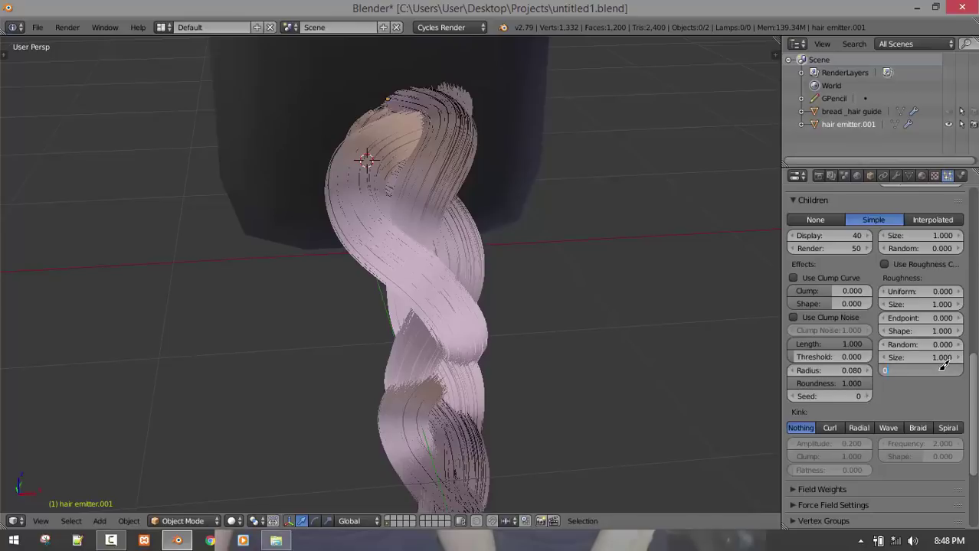
key(Return)
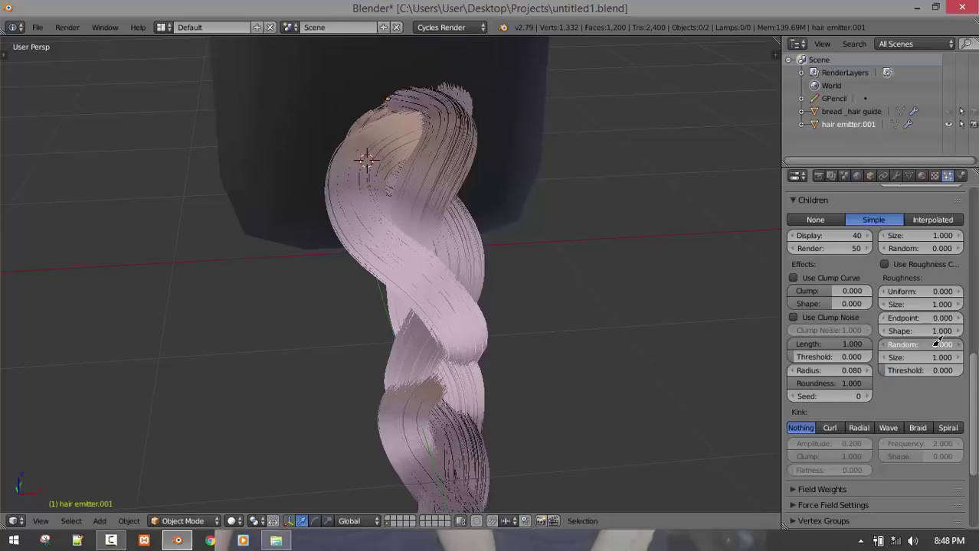
Set the children's random roughness to 0.116 and the displayed child count to 20
drag(972, 345, 902, 344)
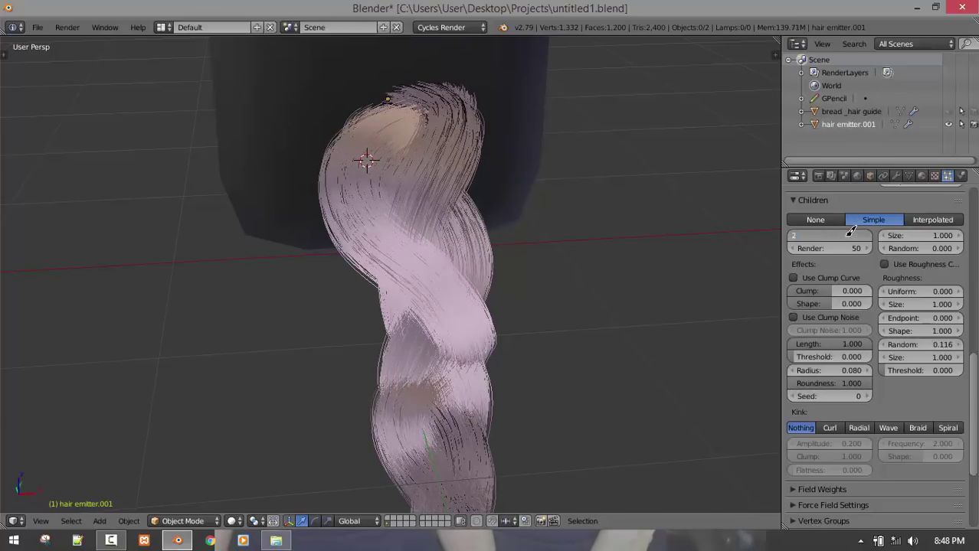
key(Return)
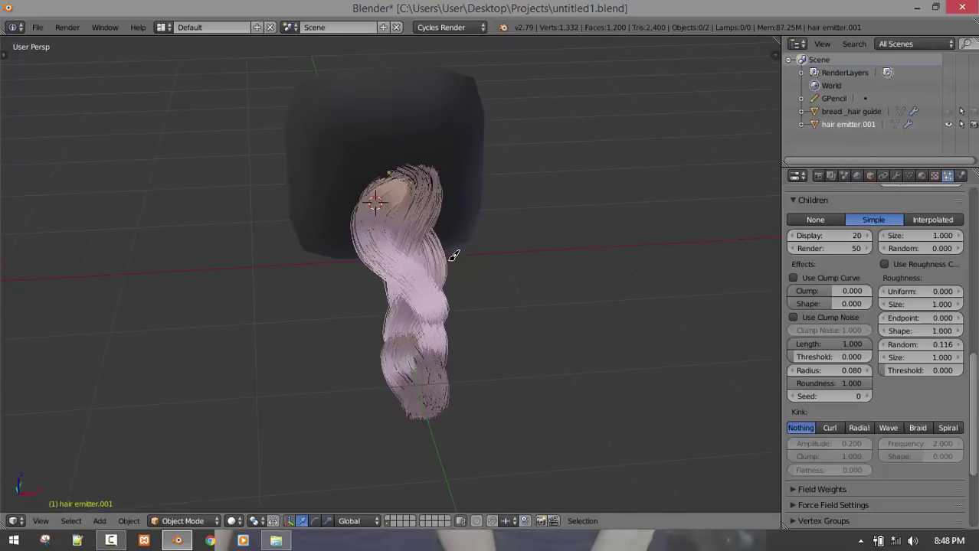
Save the blend file over its existing version and view the braid from the side
key(ctrl+s)
click(458, 261)
middle_drag(462, 253, 506, 259)
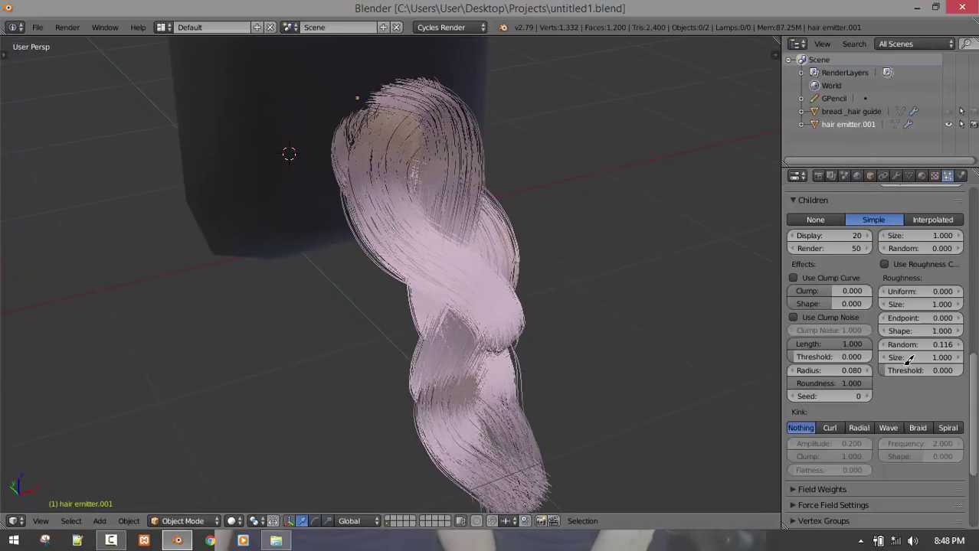
Raise the children's random roughness to 0.233 and set its size to 0.4
drag(949, 337, 29, 339)
drag(915, 337, 923, 338)
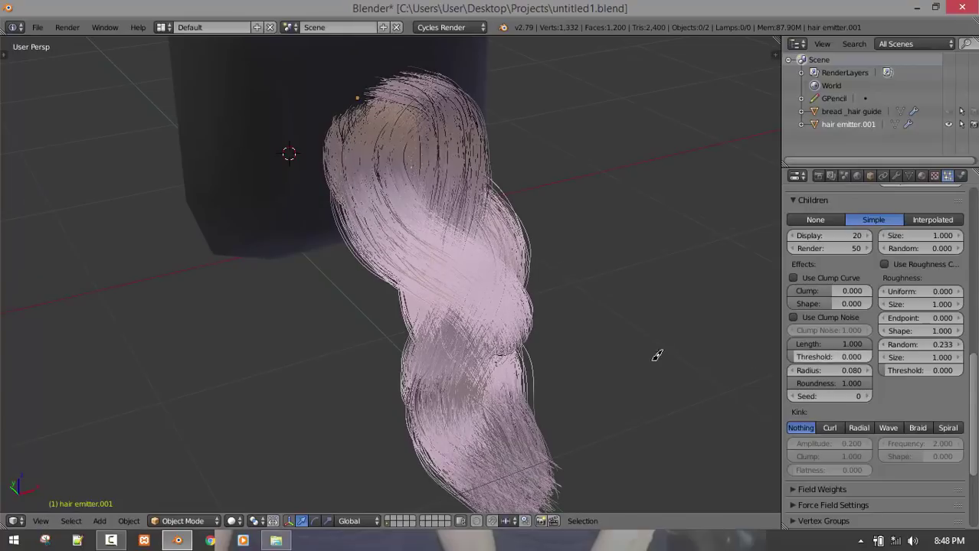
middle_drag(656, 354, 646, 331)
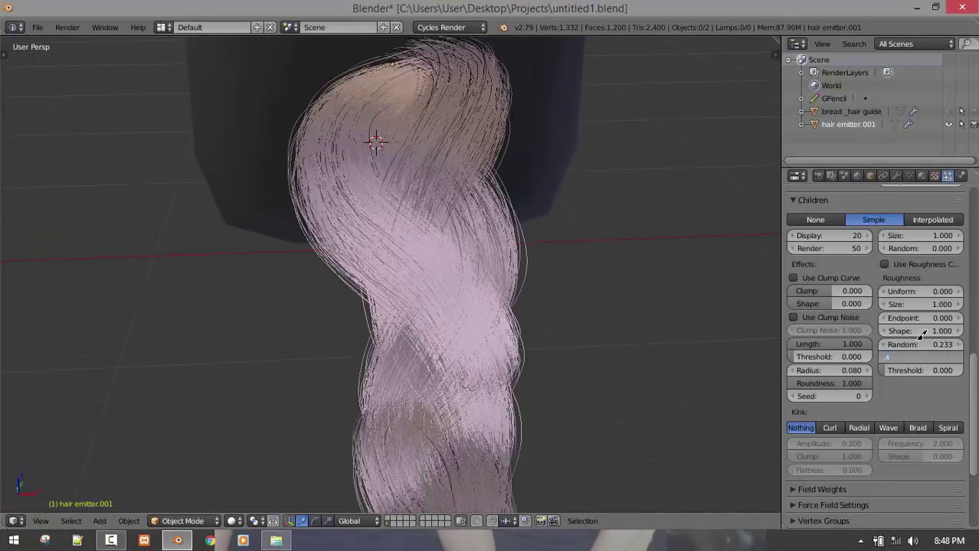
middle_drag(528, 277, 520, 307)
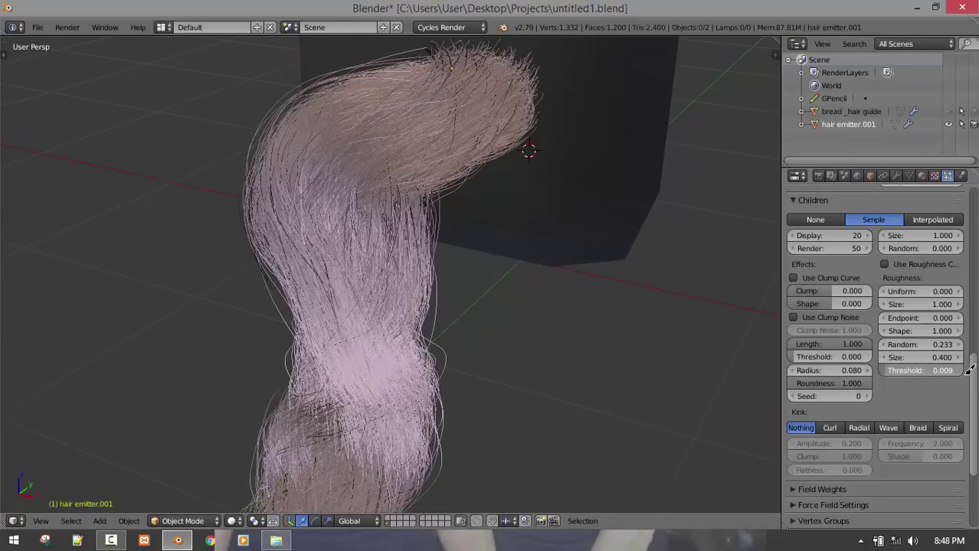
Set the random roughness threshold to 0.83 so only some braid children become flyaway hairs
drag(969, 370, 893, 370)
click(920, 366)
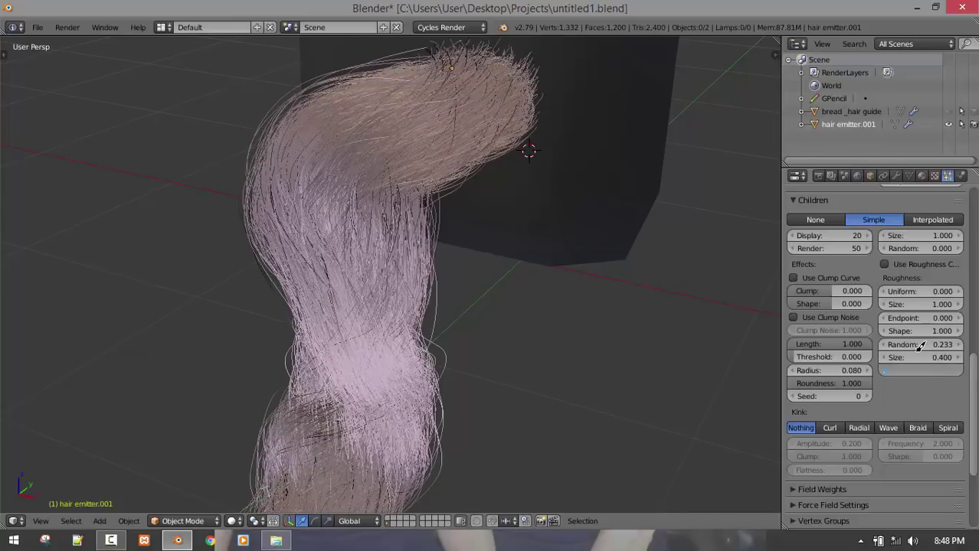
key(Return)
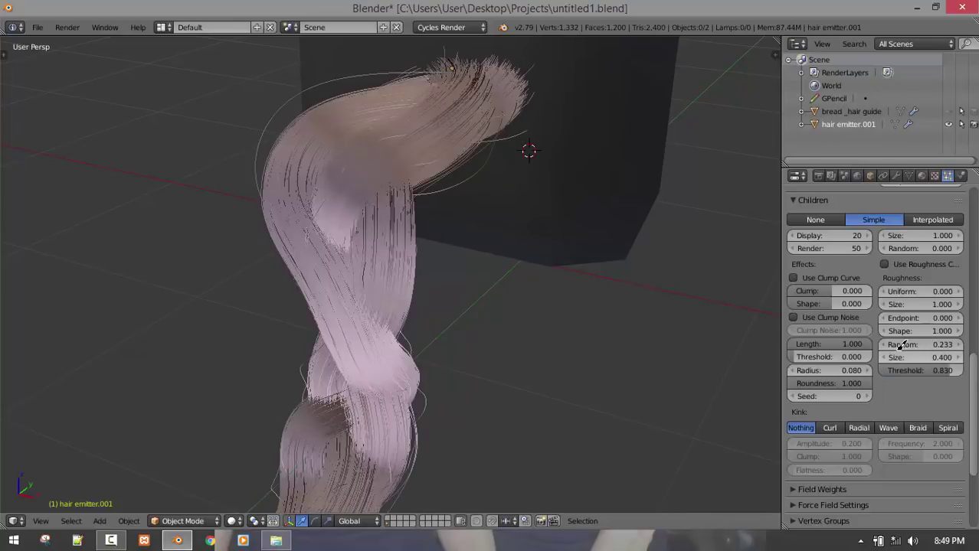
mouse_move(507, 339)
middle_down()
mouse_move(525, 334)
mouse_move(479, 331)
mouse_move(515, 334)
middle_up()
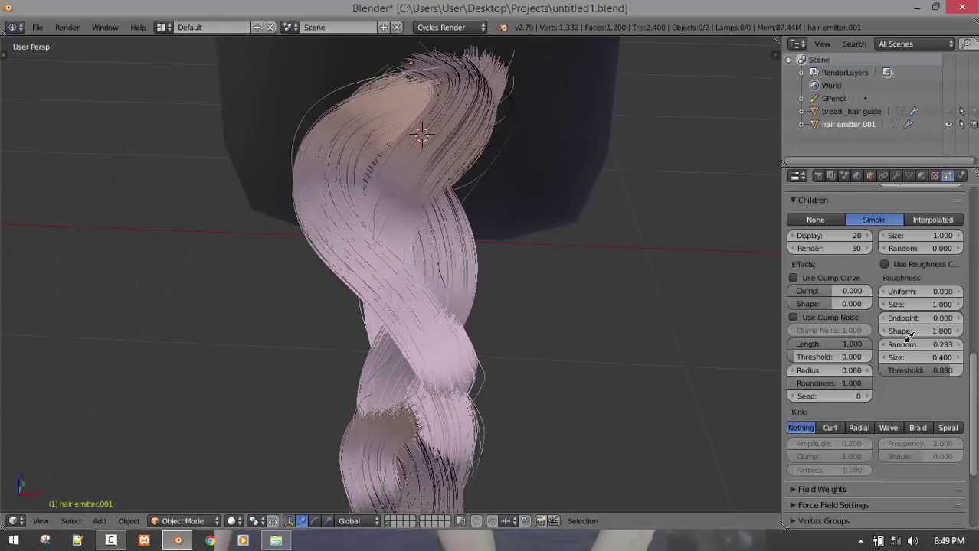
Try stronger random roughness on the flyaway hairs, ending with a value of 0.5
drag(923, 342, 967, 337)
drag(949, 345, 918, 345)
click(917, 343)
text(0.5)
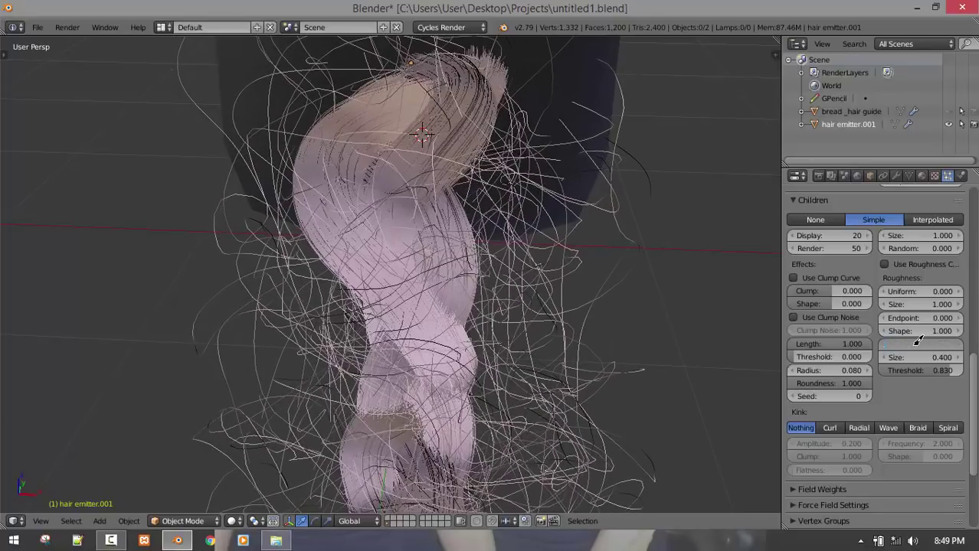
key(Return)
middle_drag(459, 337, 689, 349)
Set the braid children's random roughness to 0.4
click(940, 343)
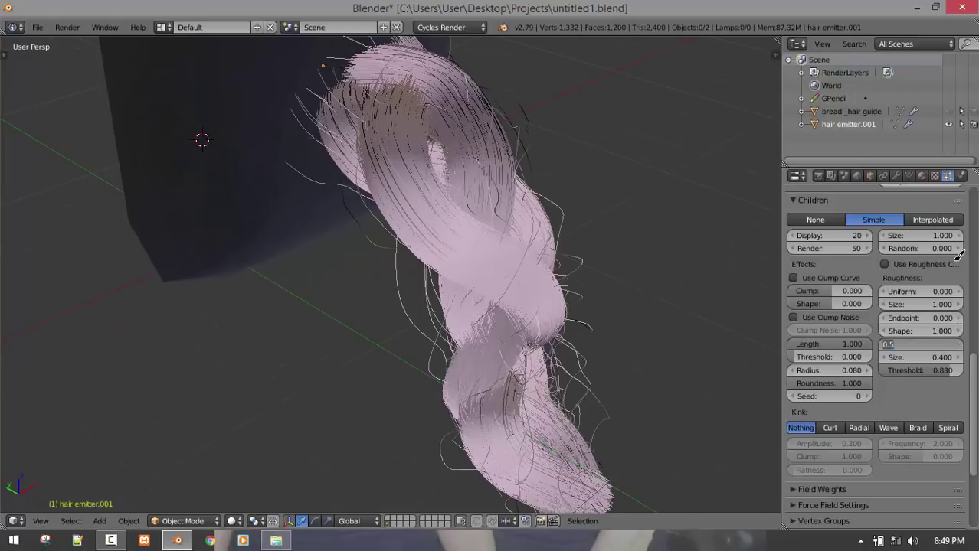
text(.4)
key(Return)
middle_drag(612, 284, 415, 308)
key(a)
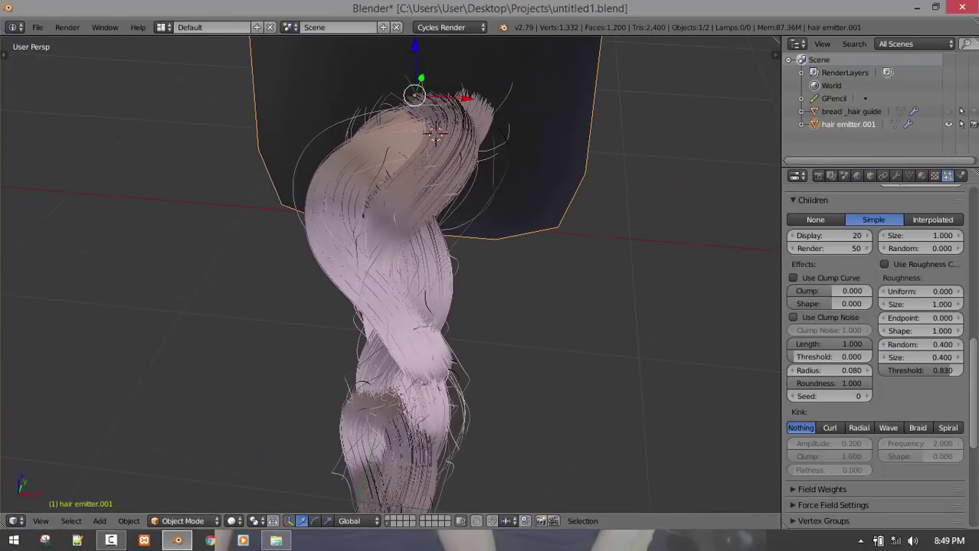
Set the random roughness size to 0.8, leaving the hair emitter deselected, and inspect the whole braid
click(925, 357)
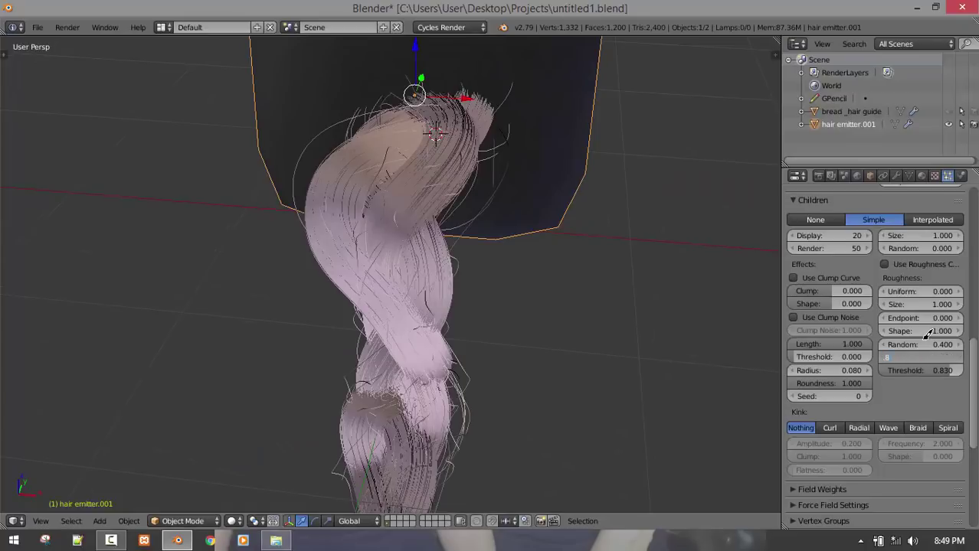
key(Return)
scroll(360, 339, down, 3)
key(a)
mouse_move(376, 343)
middle_down()
mouse_move(515, 350)
mouse_move(383, 338)
middle_up()
scroll(490, 347, up, 1)
scroll(456, 335, up, 1)
middle_drag(478, 335, 520, 334)
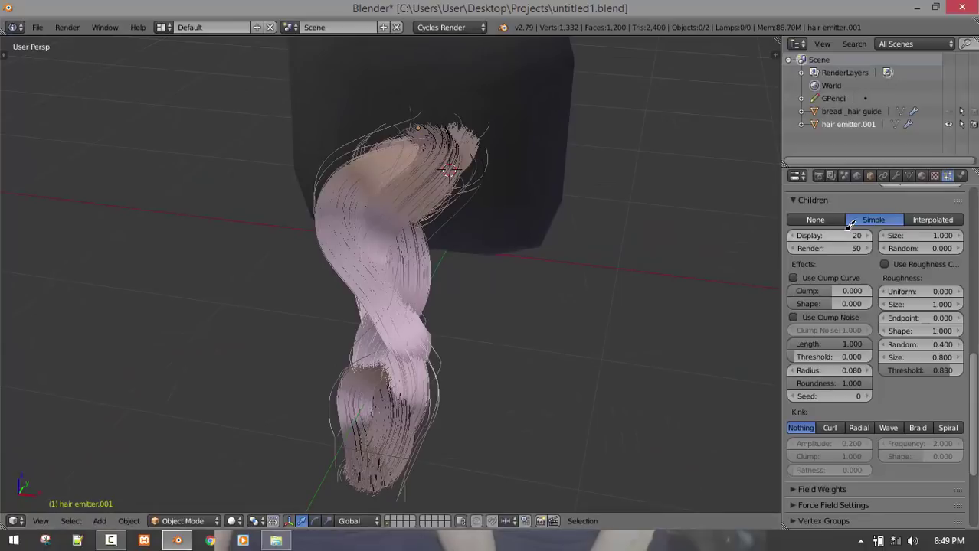
Set the braid hair's displayed child count to 50 and inspect the denser braid
click(847, 231)
text(50)
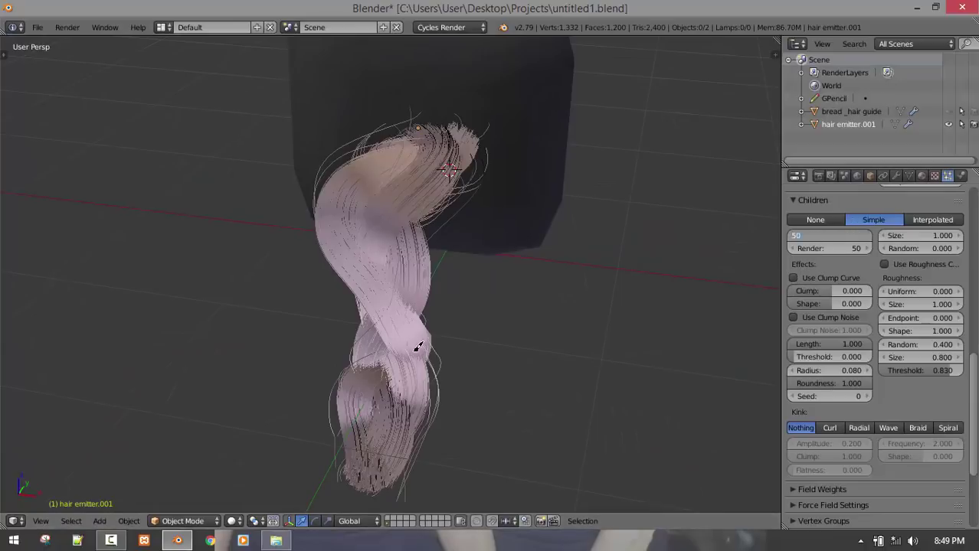
key(Return)
middle_drag(543, 353, 430, 327)
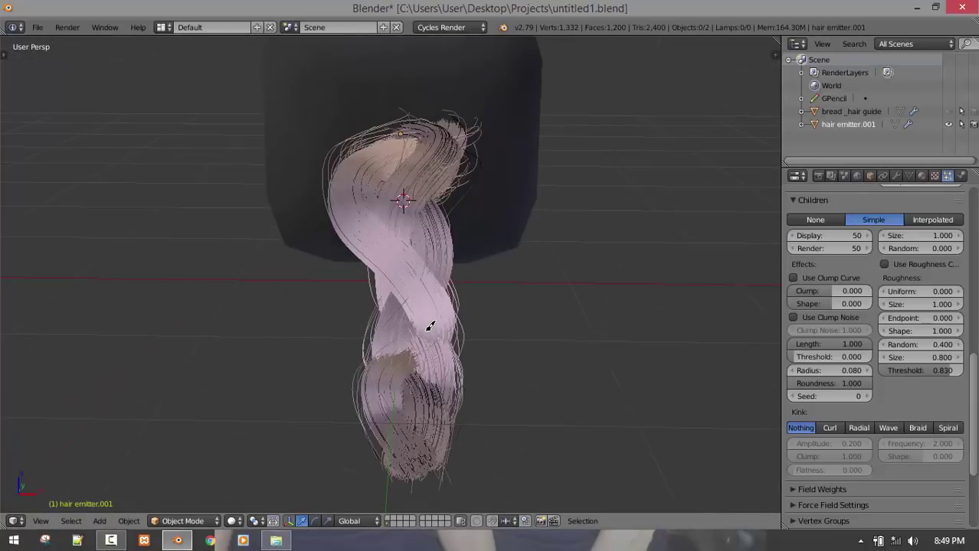